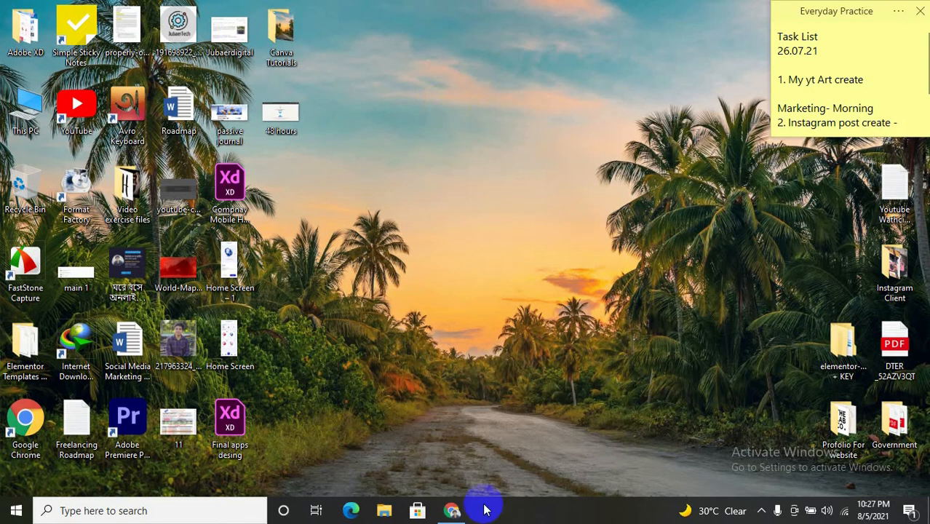
Step: Switch to Chrome showing the Canva home page and dismiss the open design-type search for Facebook post
left_click(452, 508)
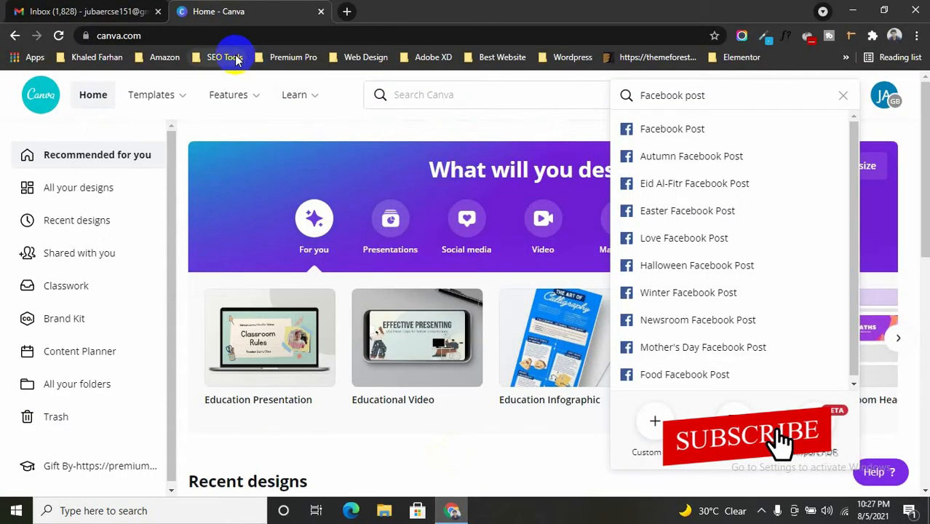
left_click(346, 87)
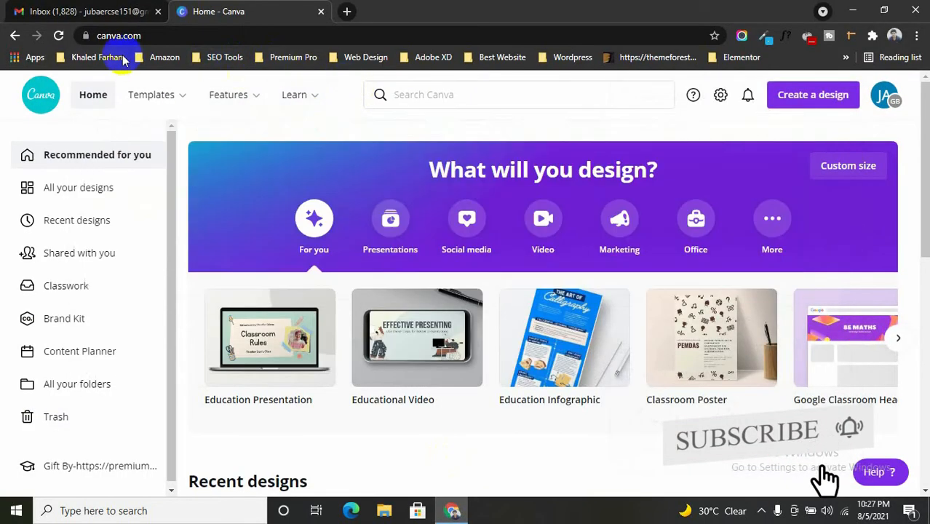
left_click(166, 35)
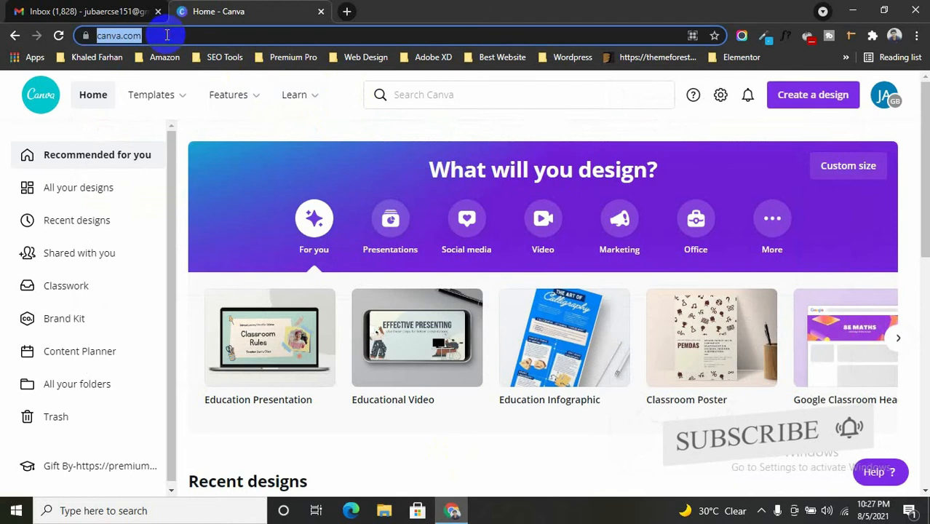
left_click(239, 35)
left_click_drag(206, 36, 82, 36)
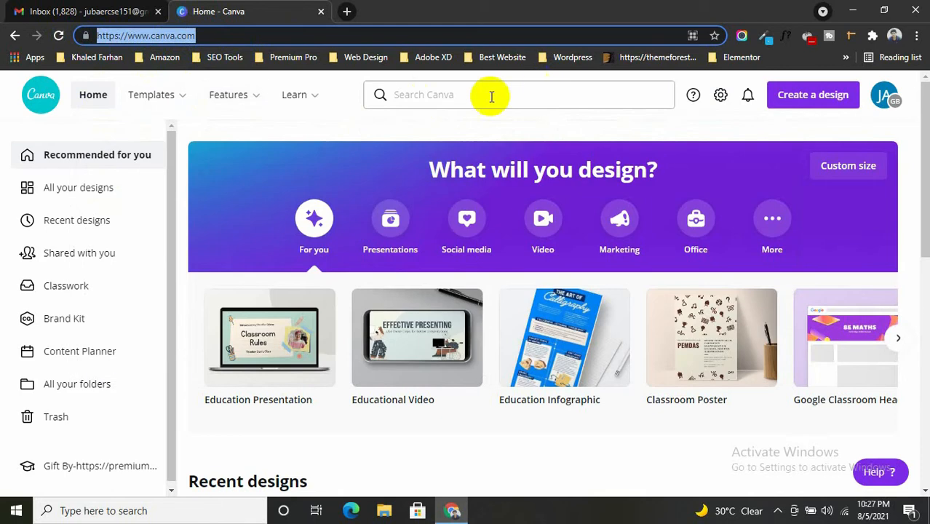
left_click(467, 95)
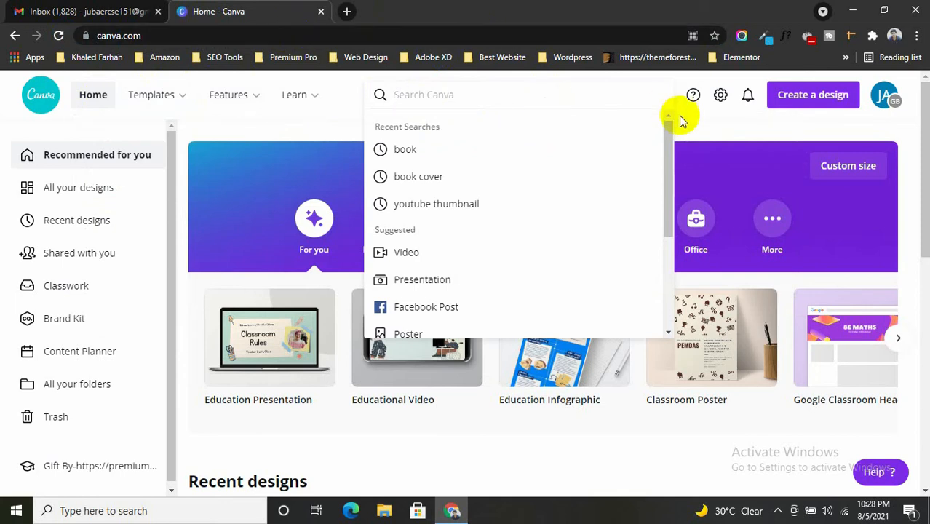
left_click(701, 121)
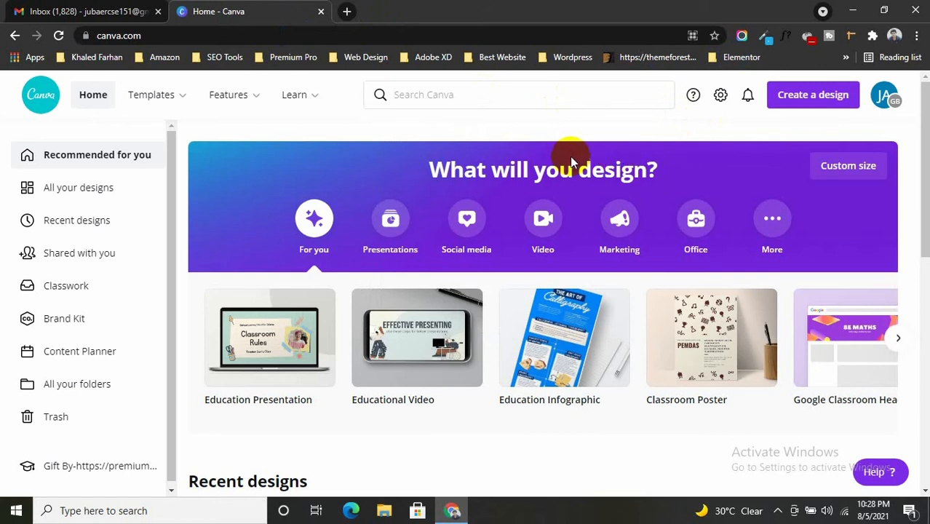
left_click(155, 36)
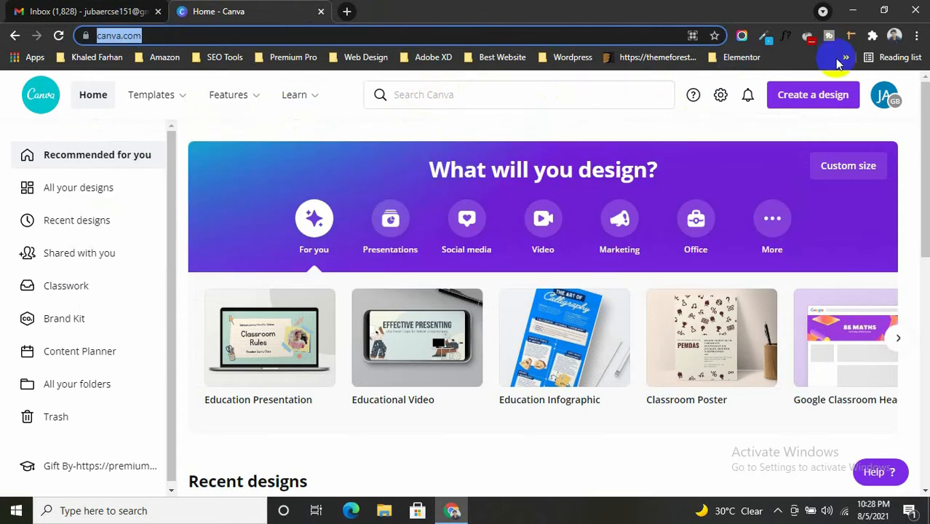
Step: Create a new blank Facebook Post design by searching the design types for "Facebook post"
left_click(832, 100)
type("Facebook post")
left_click_drag(726, 99, 618, 95)
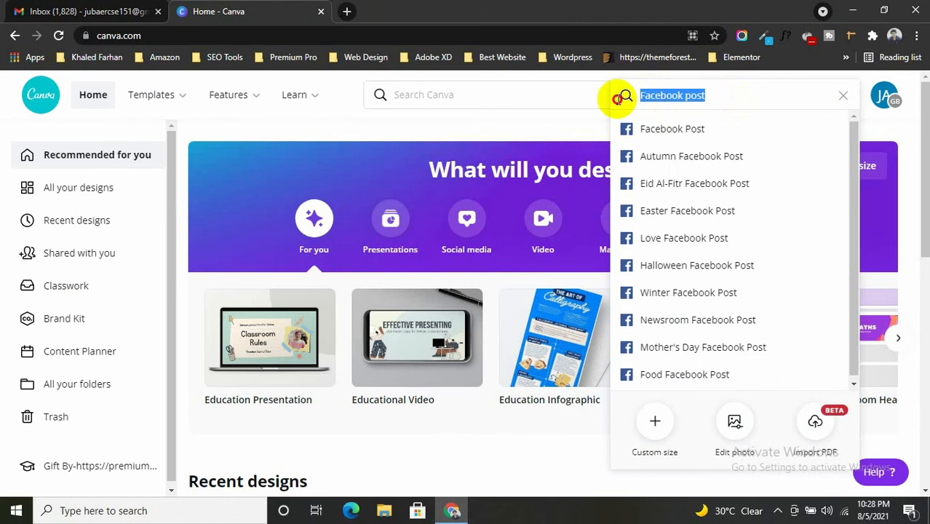
key("BackSpace")
type("Face")
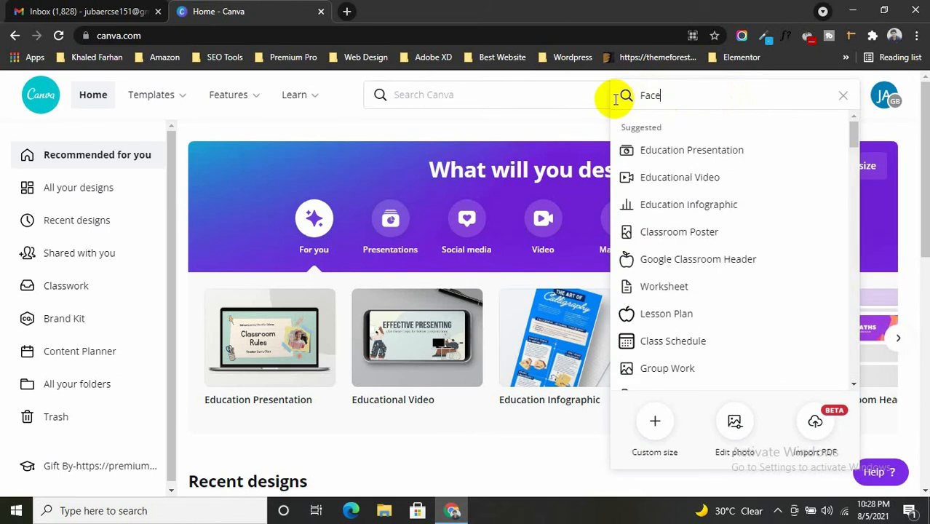
type("book po")
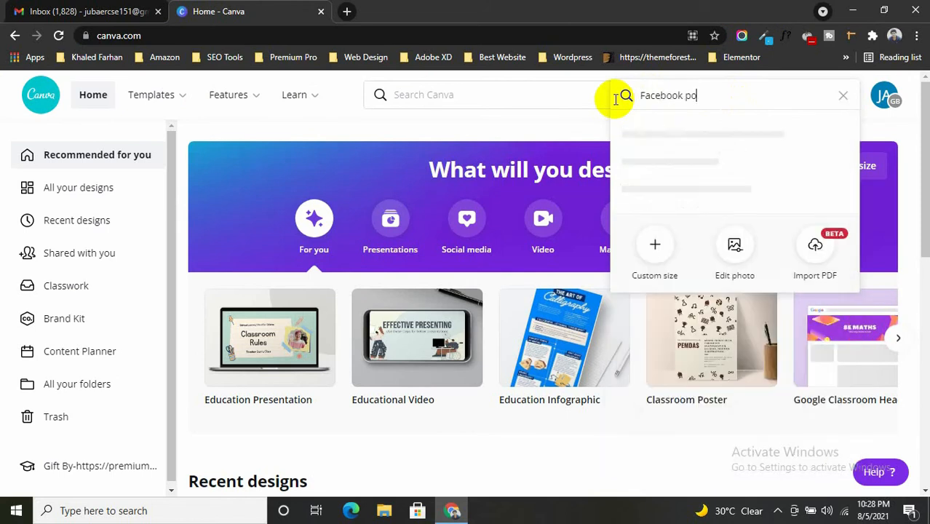
type("st")
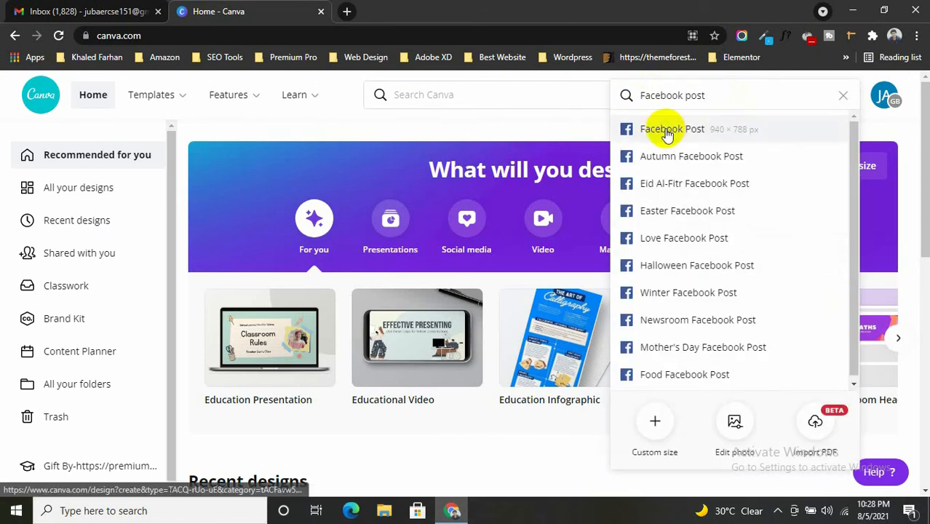
left_click(662, 134)
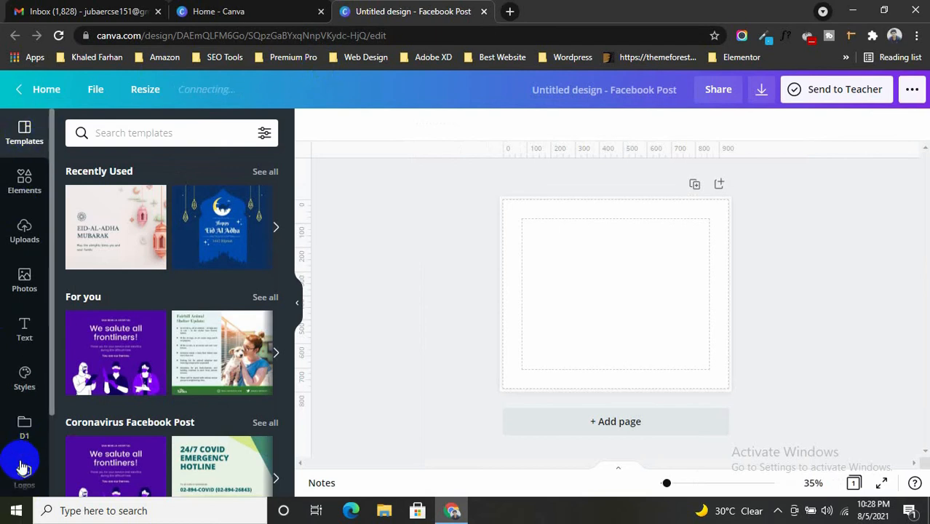
Step: Rename the untitled design as "Fb post 1"
left_click(604, 93)
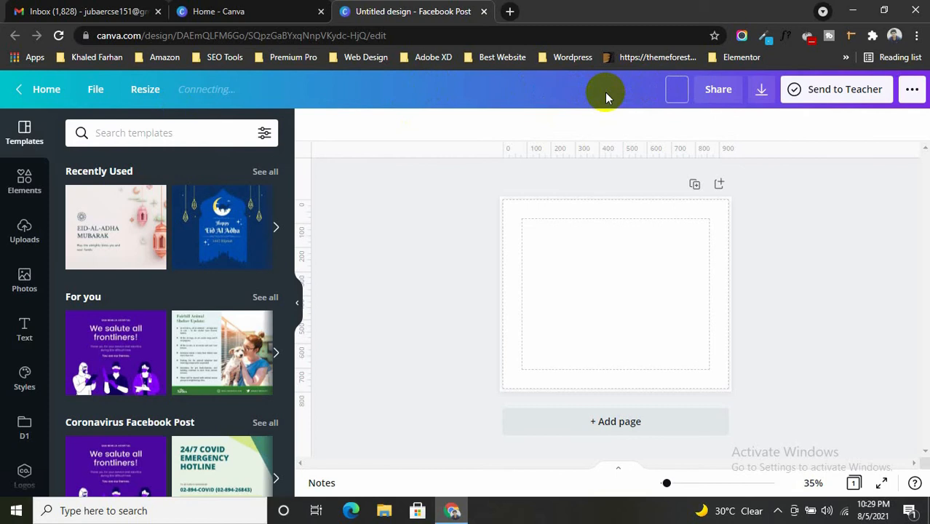
type("Fb post 1")
key("Return")
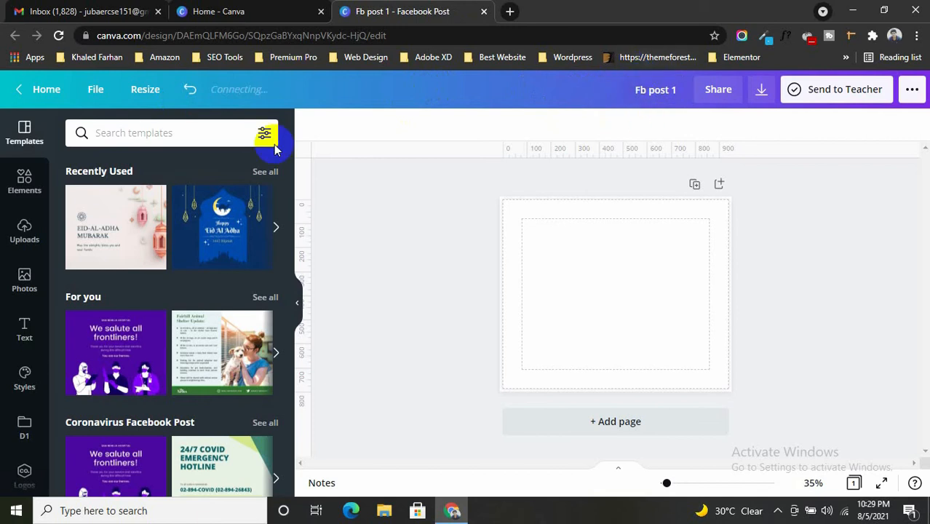
scroll(187, 211, "down", 3)
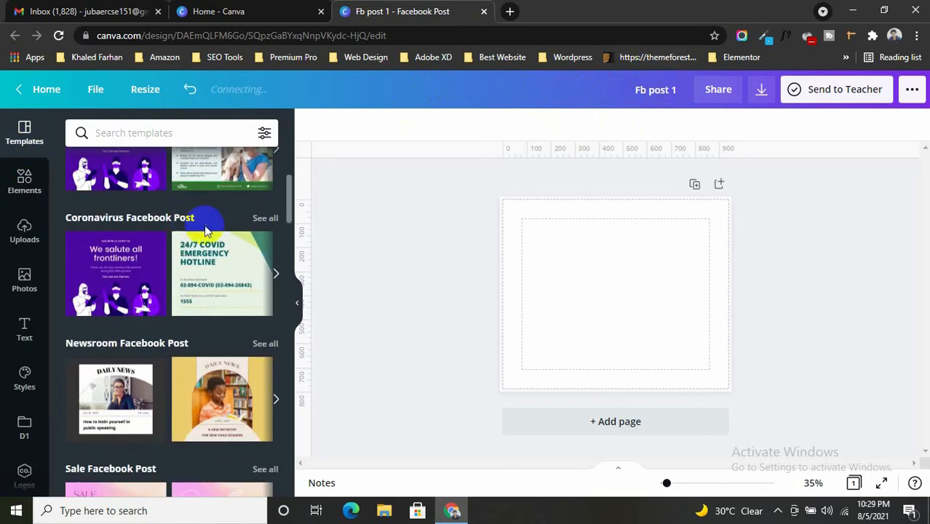
scroll(181, 273, "down", 5)
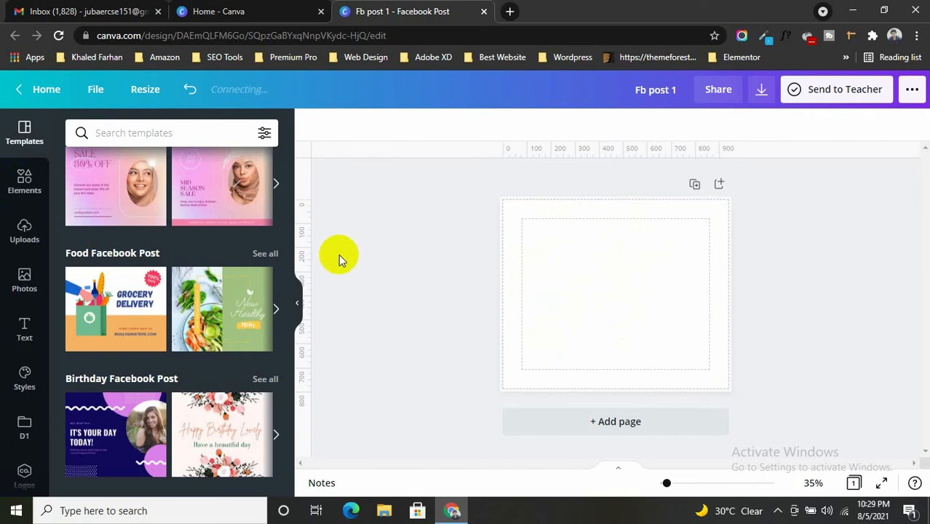
scroll(109, 228, "up", 6)
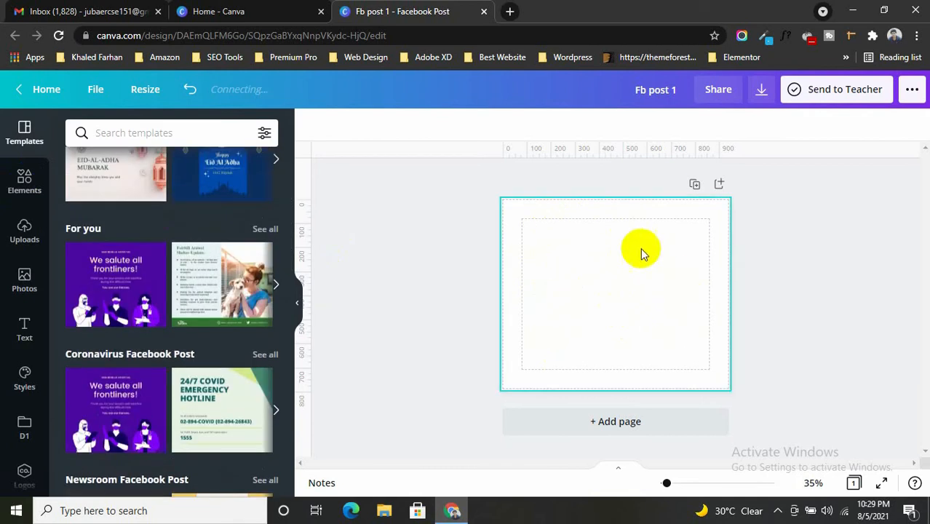
Step: Search Google in a new browser tab for "ecommerce post for facebook" and show the image results
left_click(509, 11)
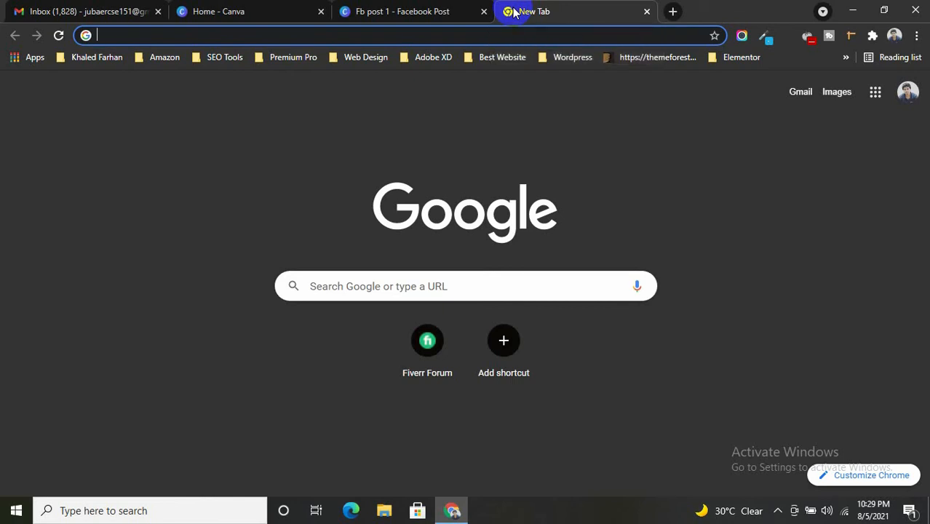
type("ecomm")
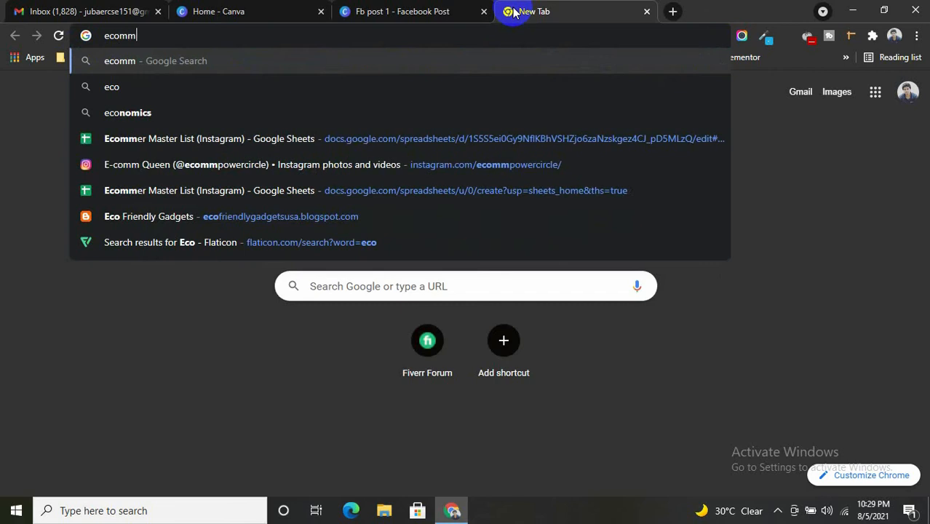
type("erce")
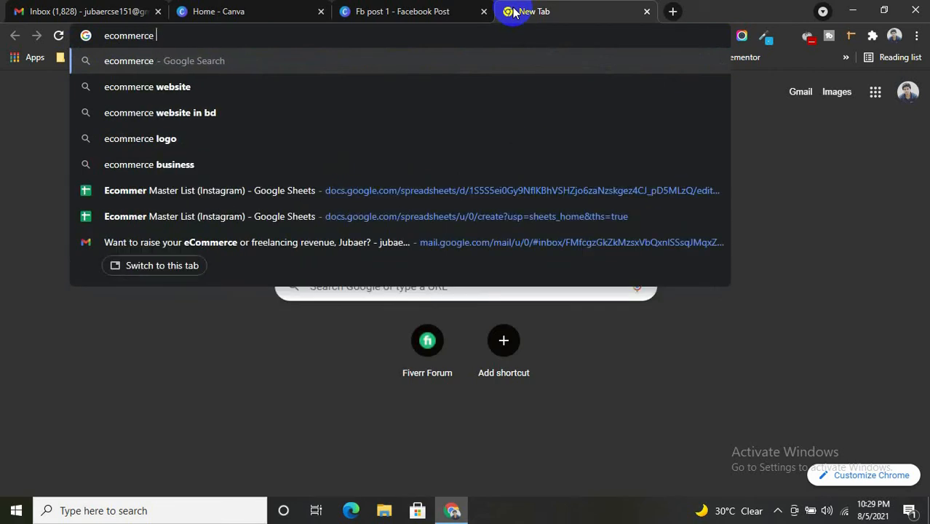
type(" post of")
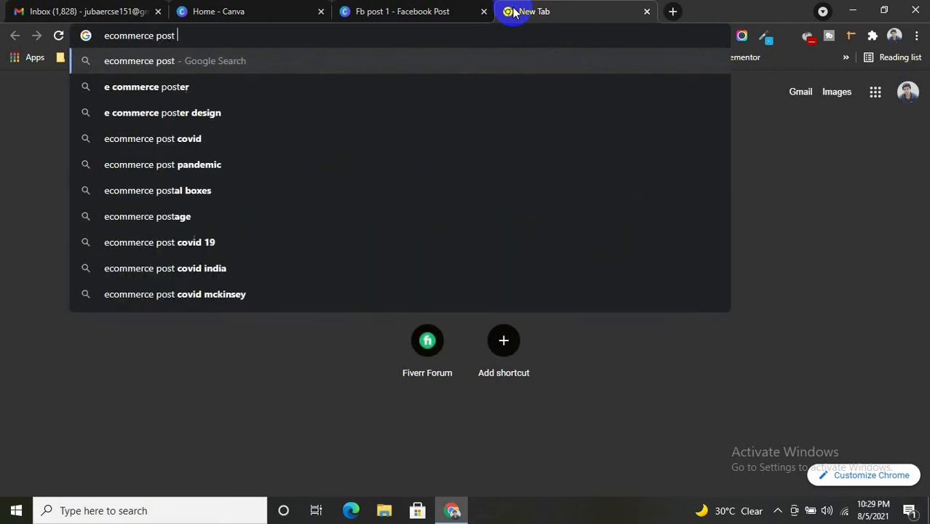
key("BackSpace")
key("BackSpace")
type("f")
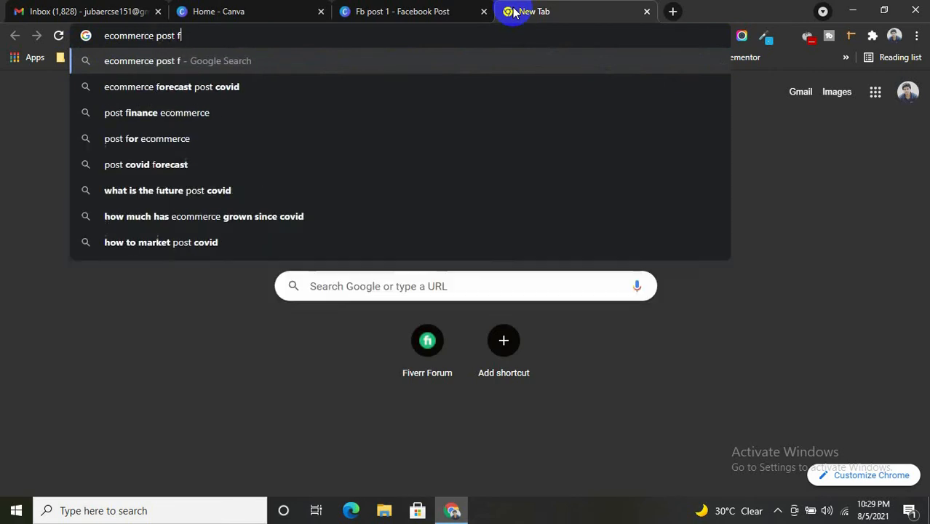
type("or face")
key("Down")
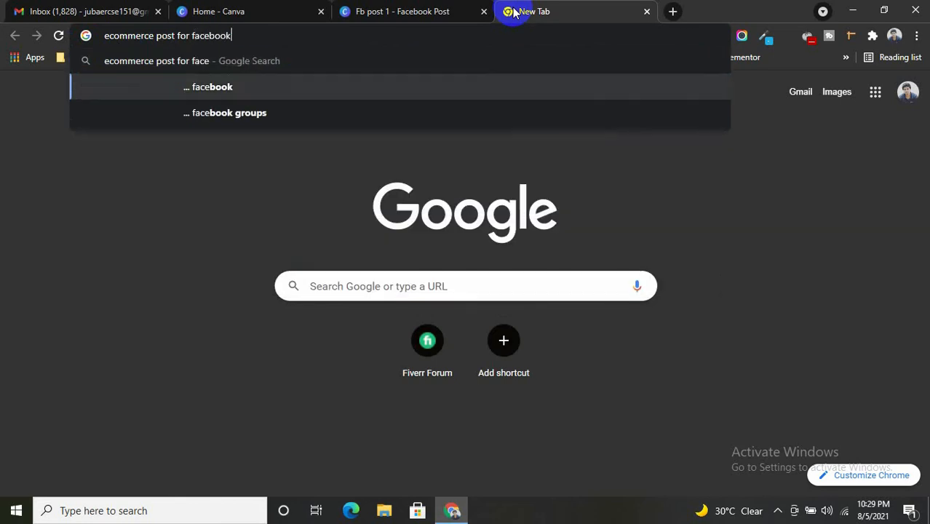
key("Return")
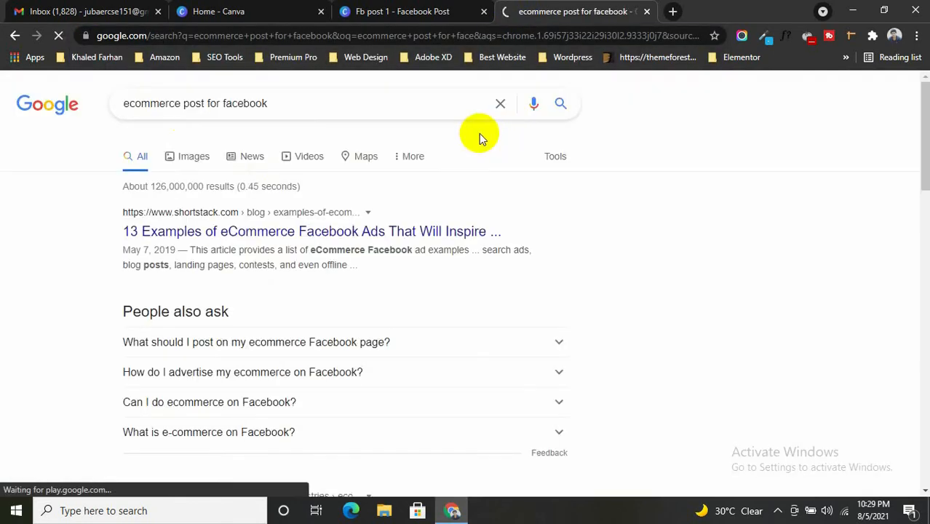
left_click(186, 156)
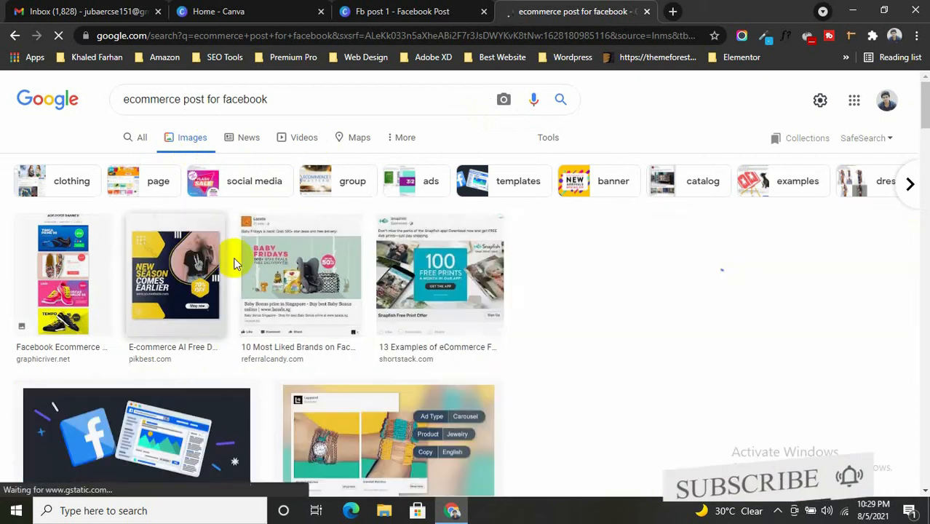
Step: Preview the Pikbest "New Season Comes Earlier" fashion post and browse the image results and its related images for inspiration
left_click(233, 262)
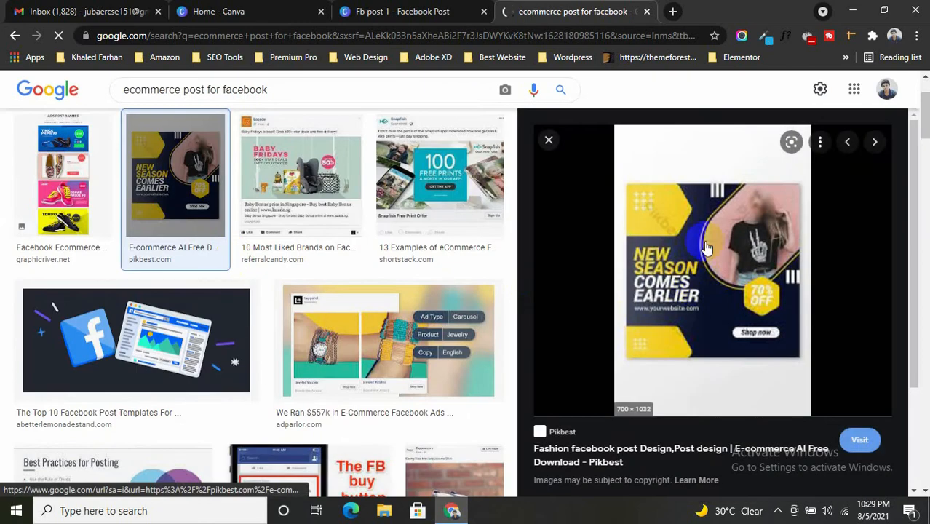
scroll(718, 267, "down", 5)
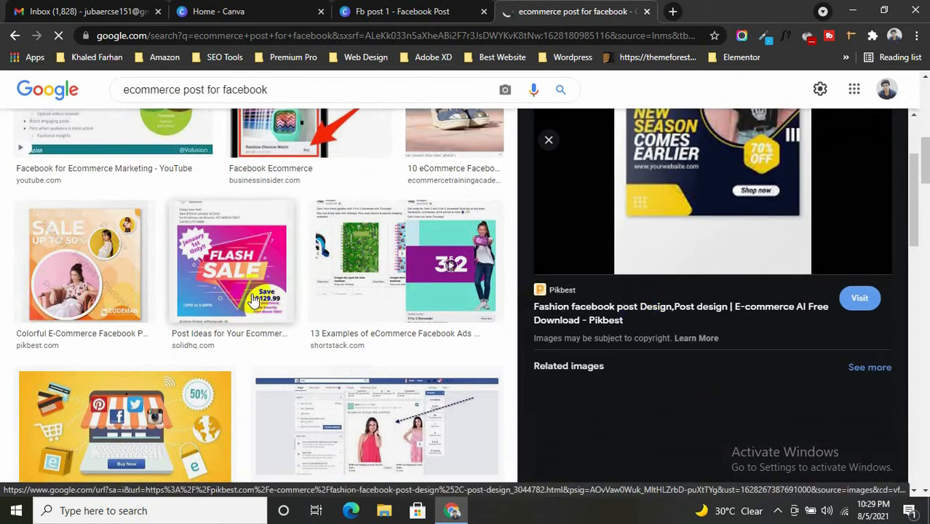
scroll(332, 297, "down", 2)
scroll(360, 299, "down", 3)
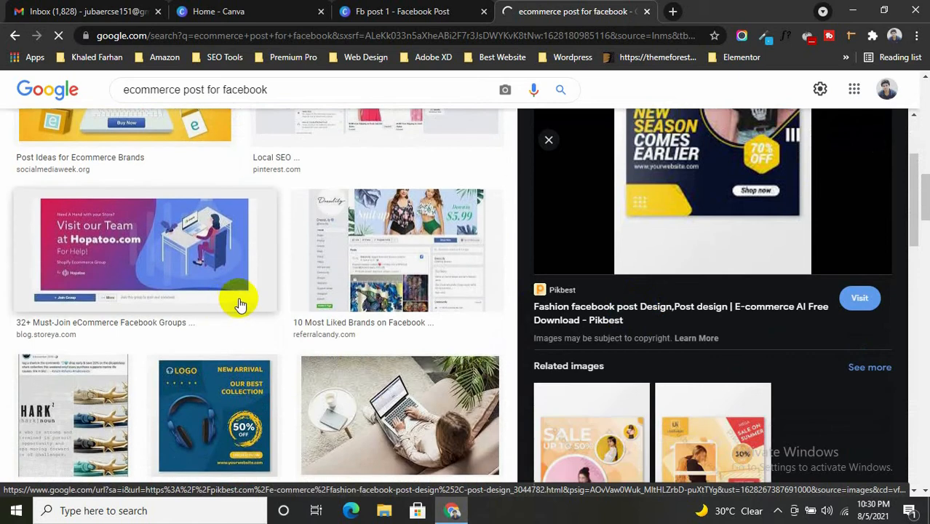
scroll(677, 372, "down", 3)
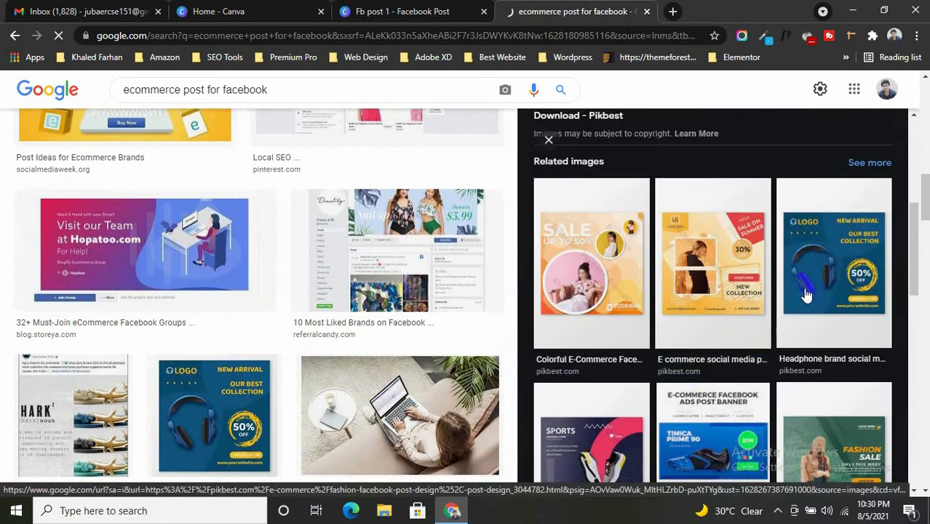
right_click(837, 275)
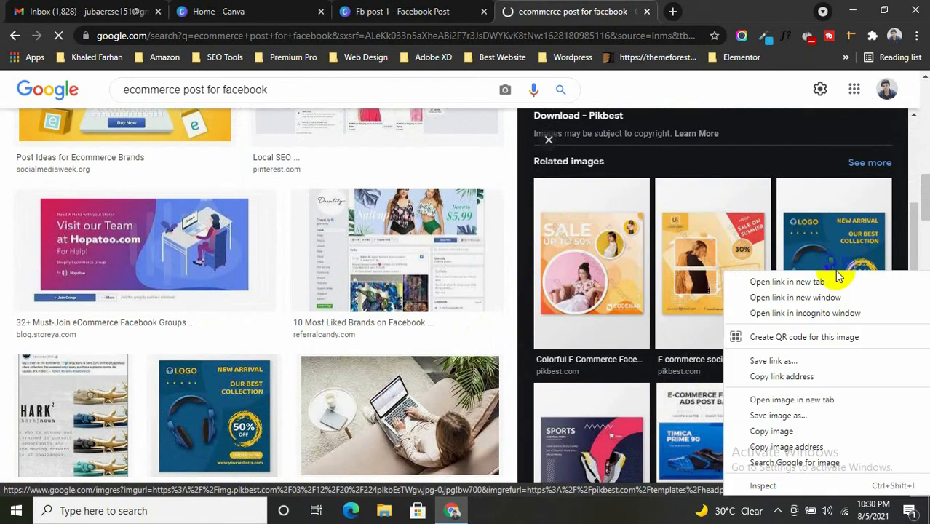
left_click(778, 486)
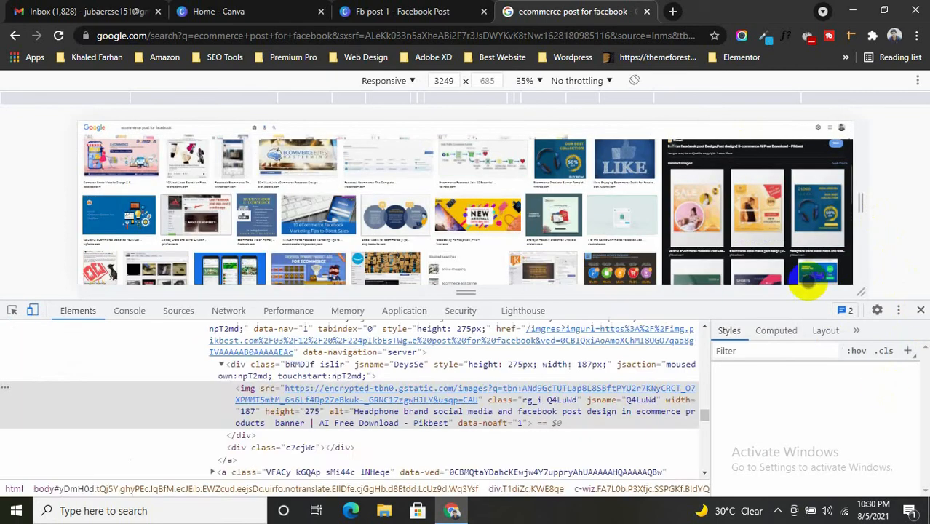
left_click(919, 310)
Step: Open the green "Fashion Sale" post from the related images in its own browser tab and view it there
scroll(838, 340, "down", 2)
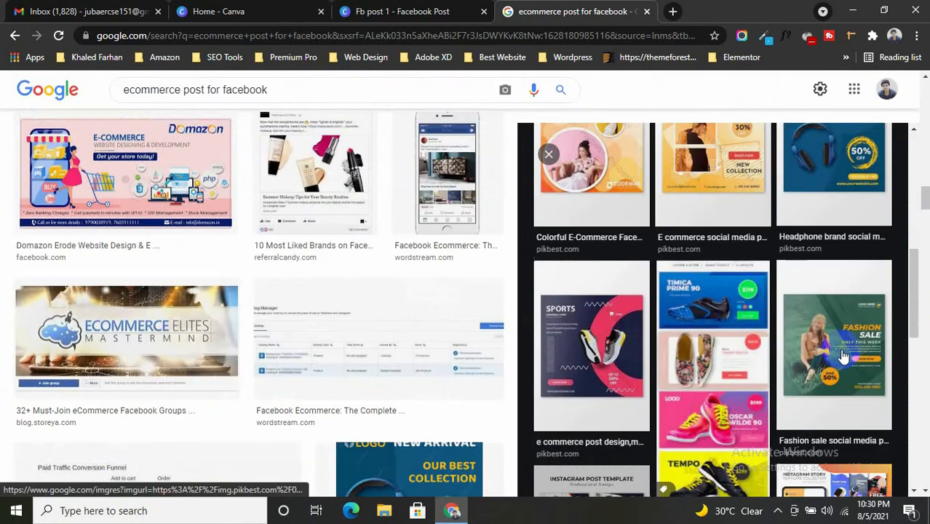
scroll(693, 350, "down", 2)
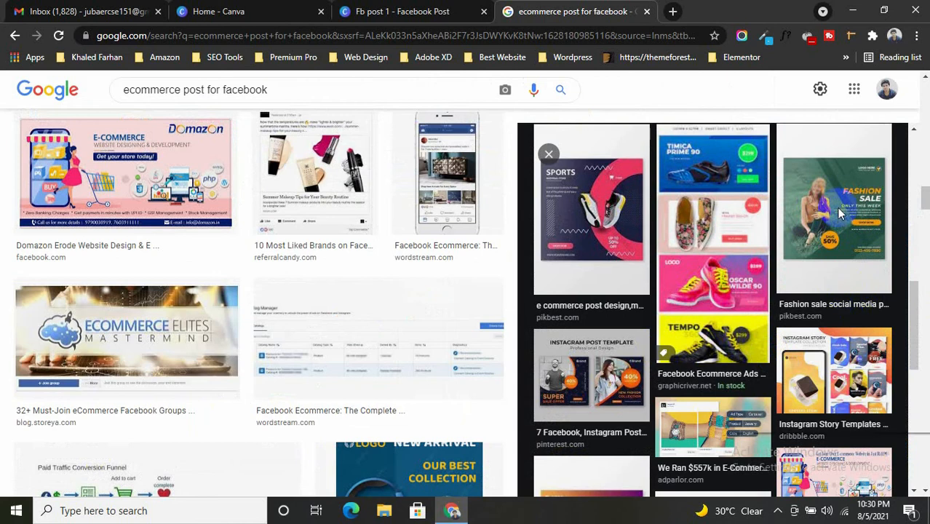
right_click(837, 209)
left_click(786, 339)
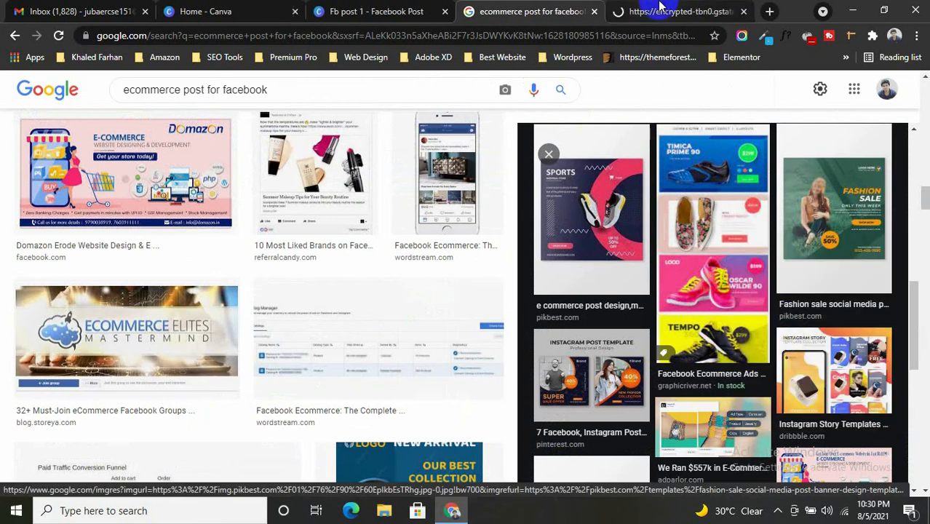
left_click(659, 11)
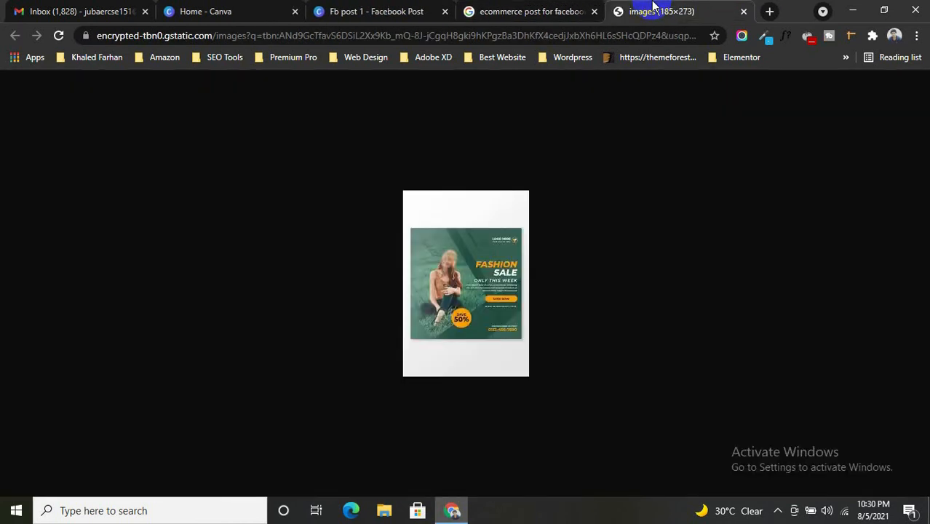
left_click(498, 11)
right_click(731, 162)
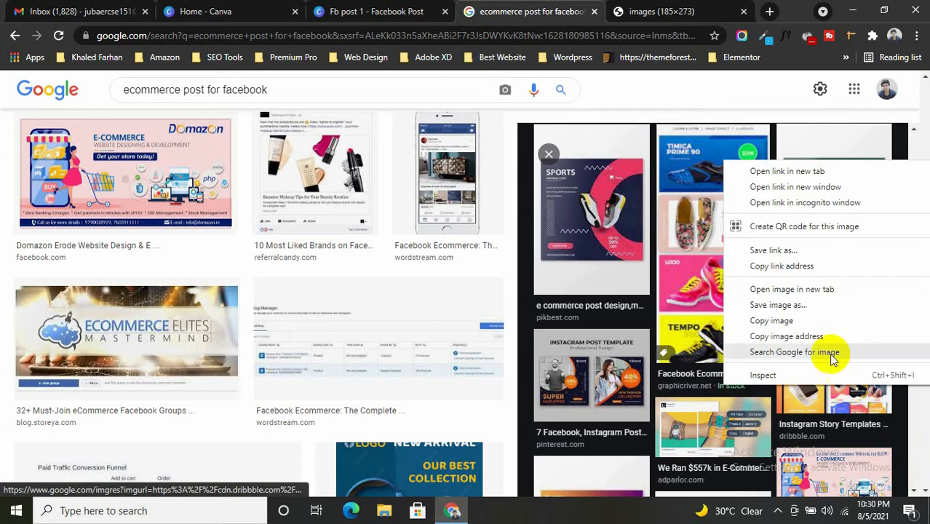
left_click(763, 289)
left_click(681, 11)
left_click(746, 11)
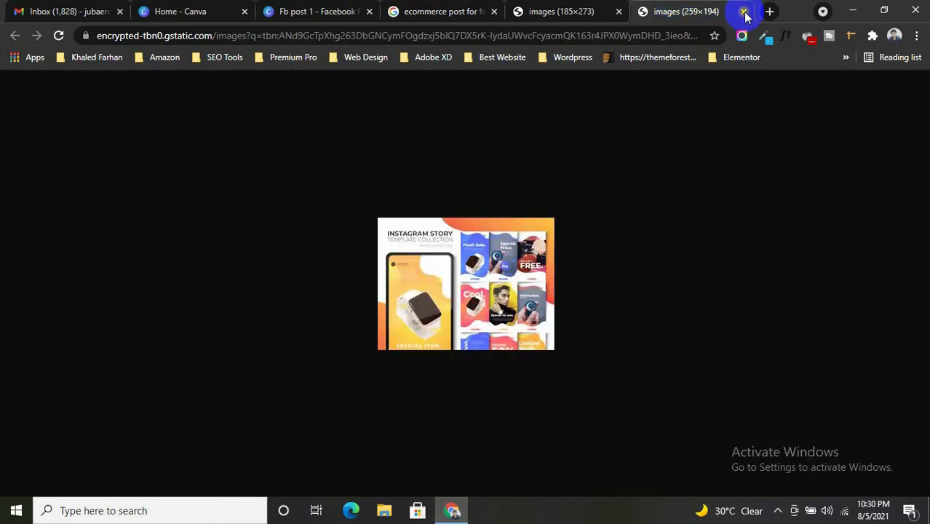
Step: Open the Pikbest "New Season Comes Earlier" post image from the Google results in its own browser tab and view it there
left_click(575, 11)
scroll(760, 375, "up", 8)
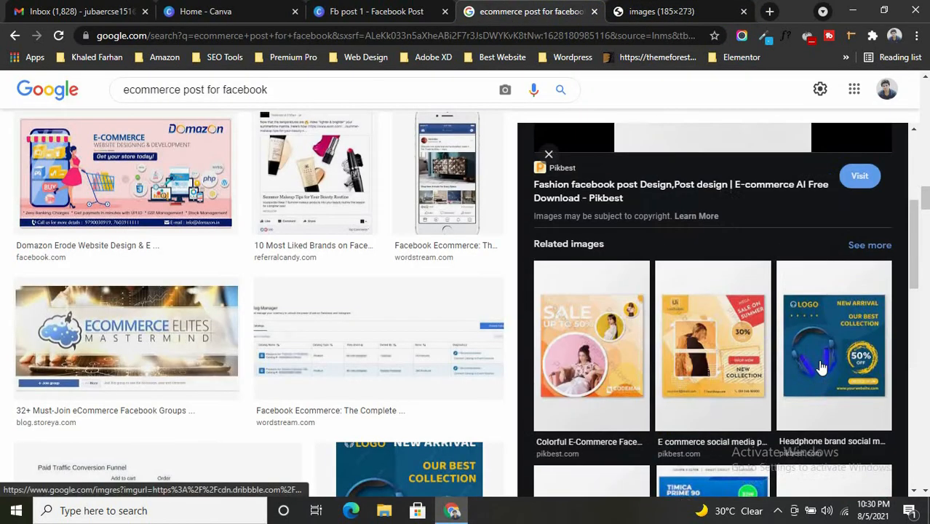
right_click(725, 275)
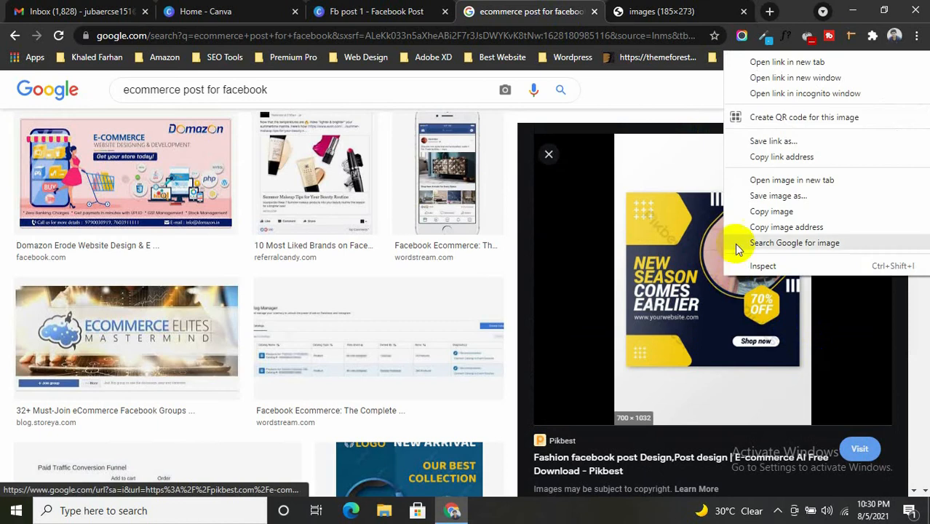
left_click(762, 180)
left_click(670, 11)
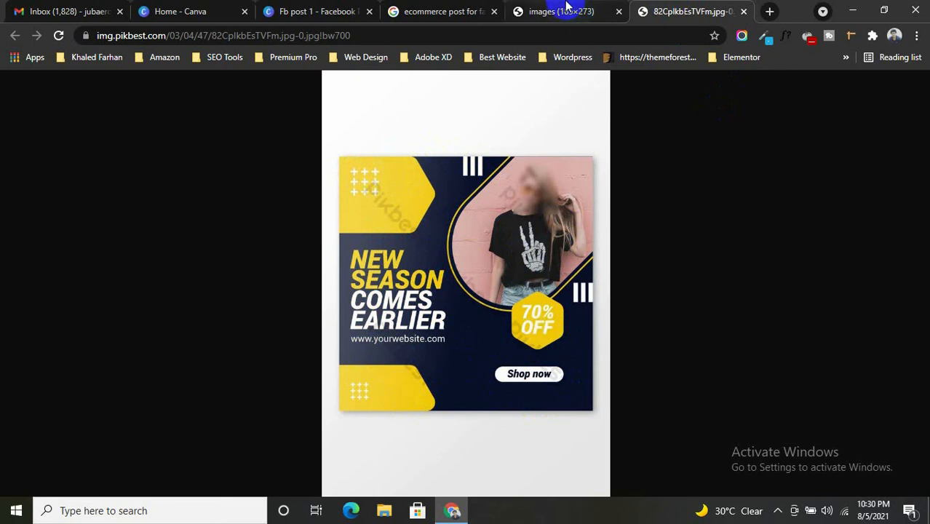
Step: Switch back to the "Fb post 1" design in Canva and show the text options for the blank page
left_click(308, 9)
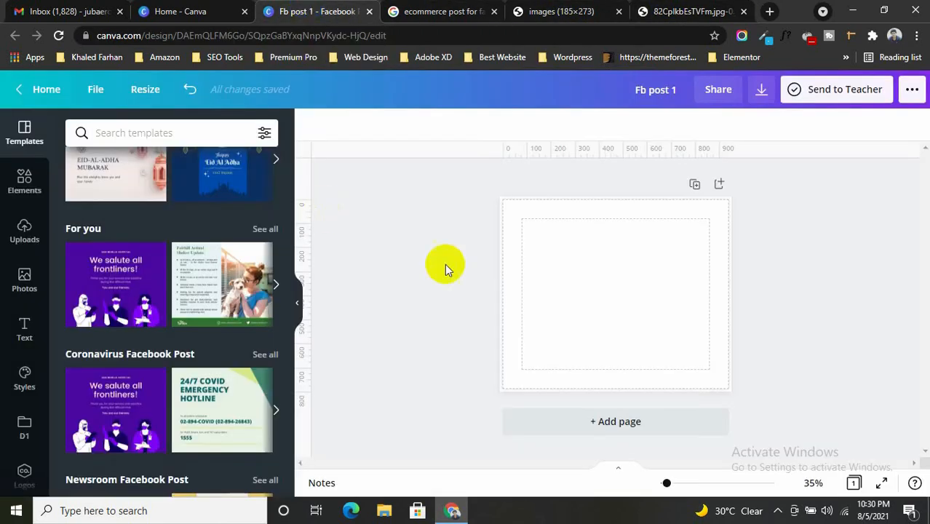
left_click(21, 180)
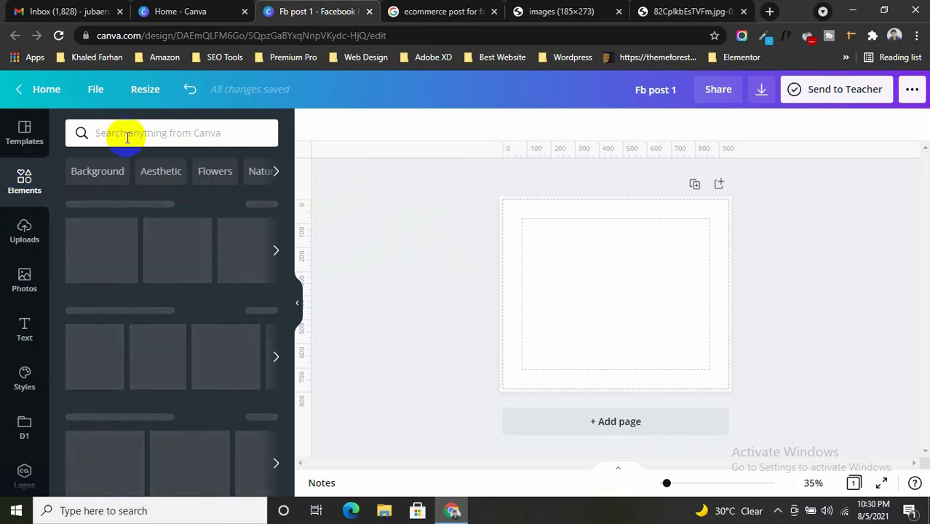
left_click(582, 270)
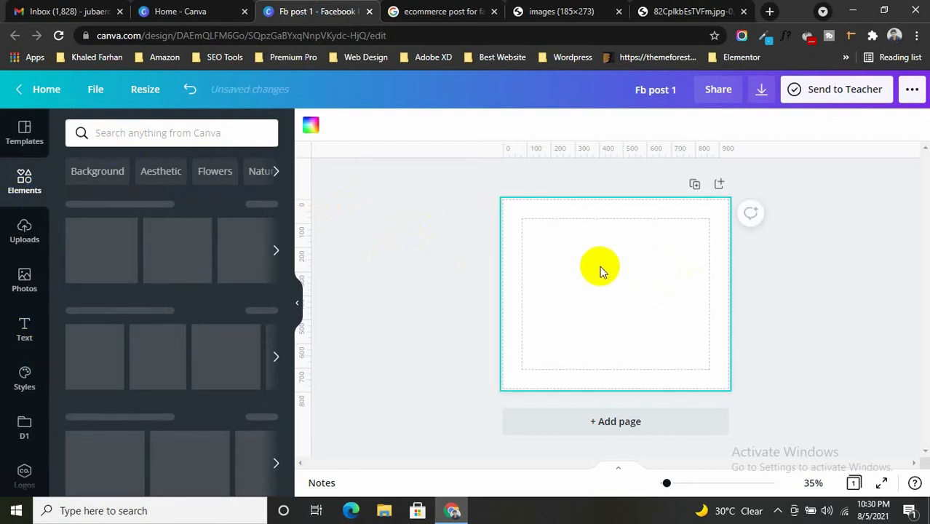
left_click(19, 326)
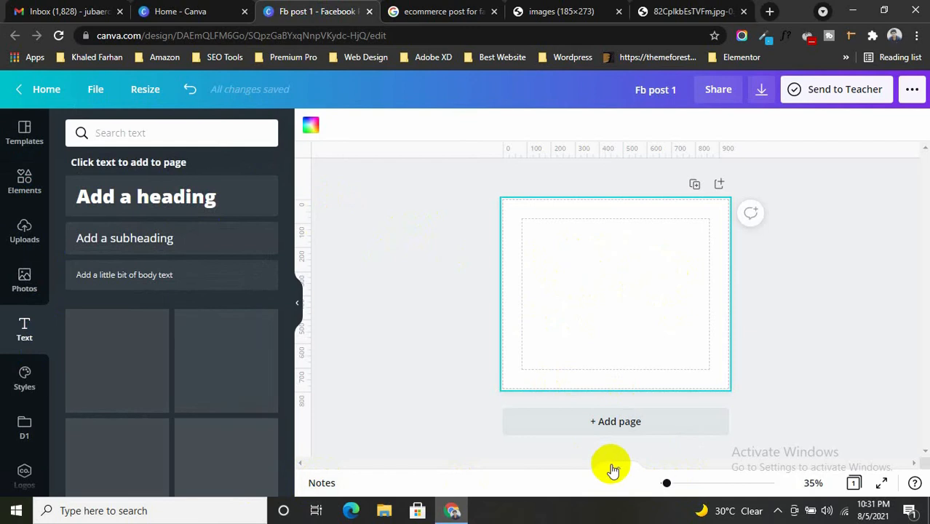
Step: Check the blank page at different zoom levels and preview it in full screen, then return to the editor
mouse_move(668, 486)
left_mouse_down()
mouse_move(677, 482)
mouse_move(660, 482)
mouse_move(668, 484)
left_mouse_up()
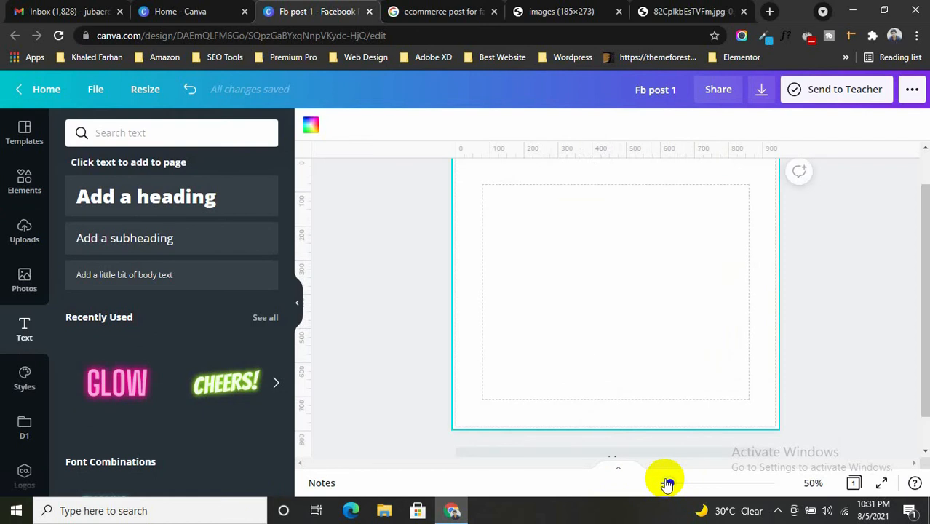
left_click_drag(668, 484, 665, 486)
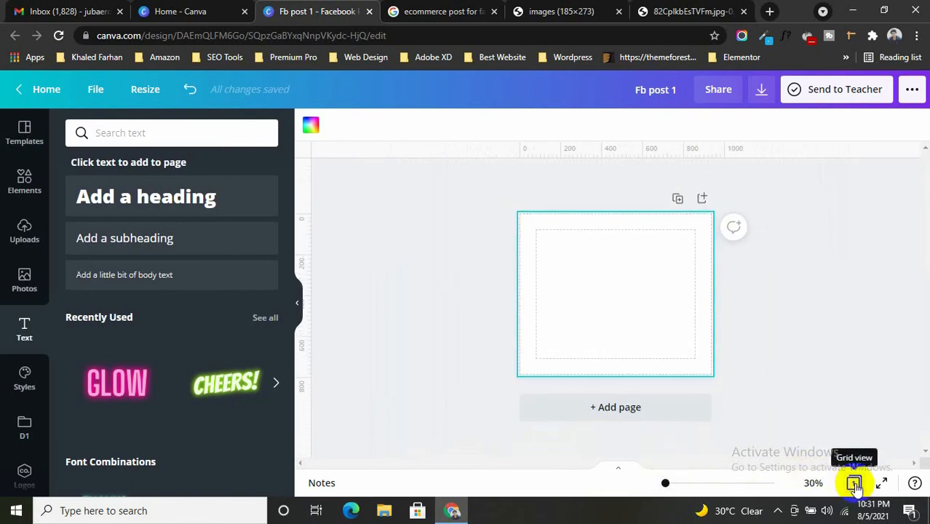
left_click(880, 485)
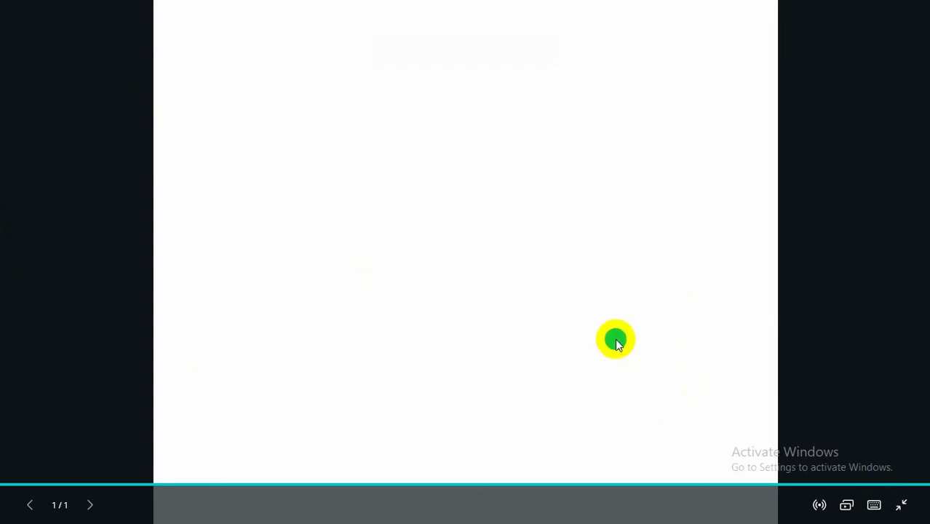
left_click(899, 506)
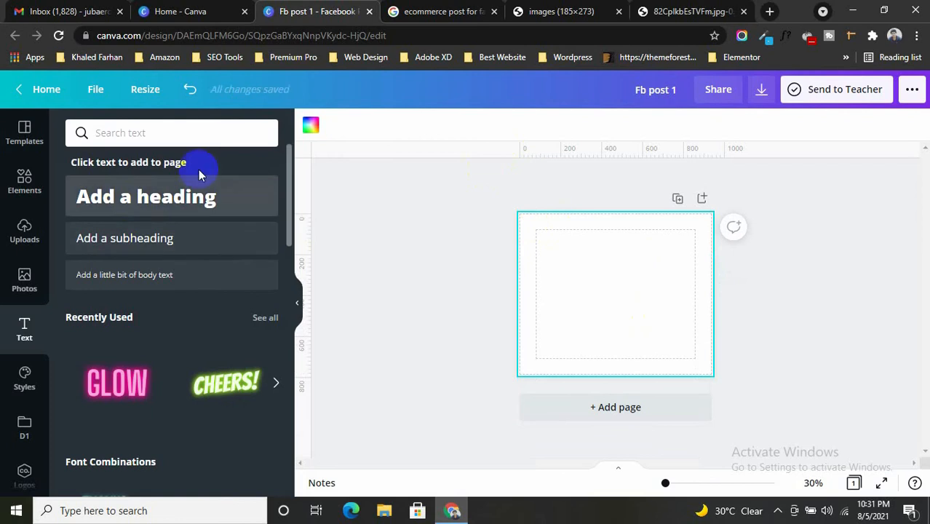
Step: Add a heading to the blank page with the text "Facebook Marketing"
left_click(138, 210)
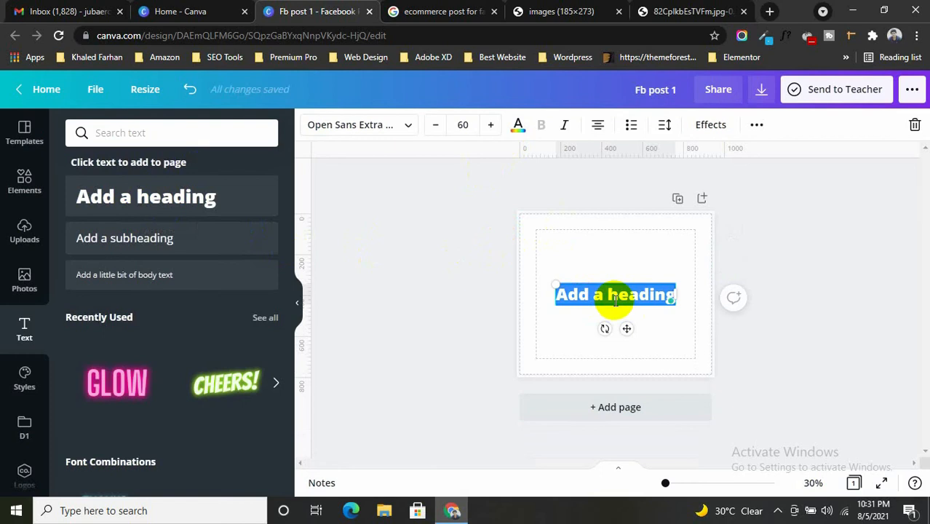
type("E")
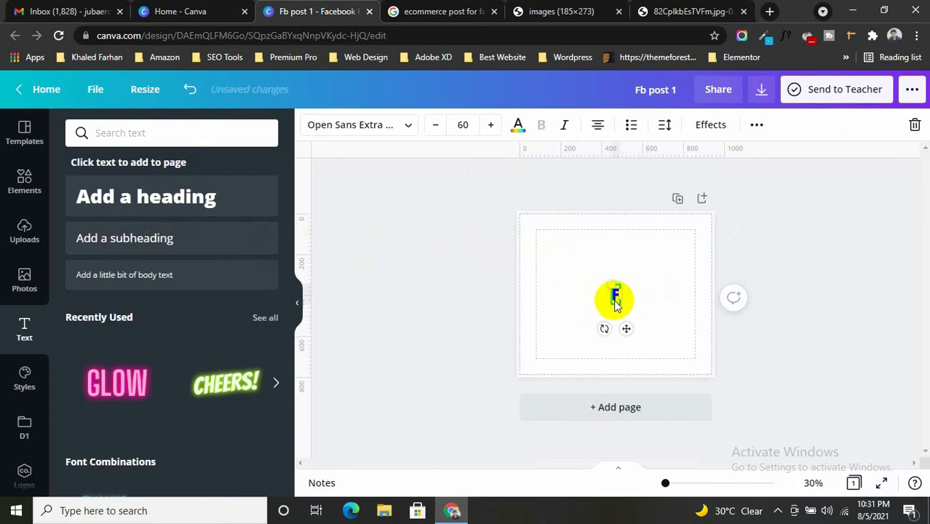
type("aceb")
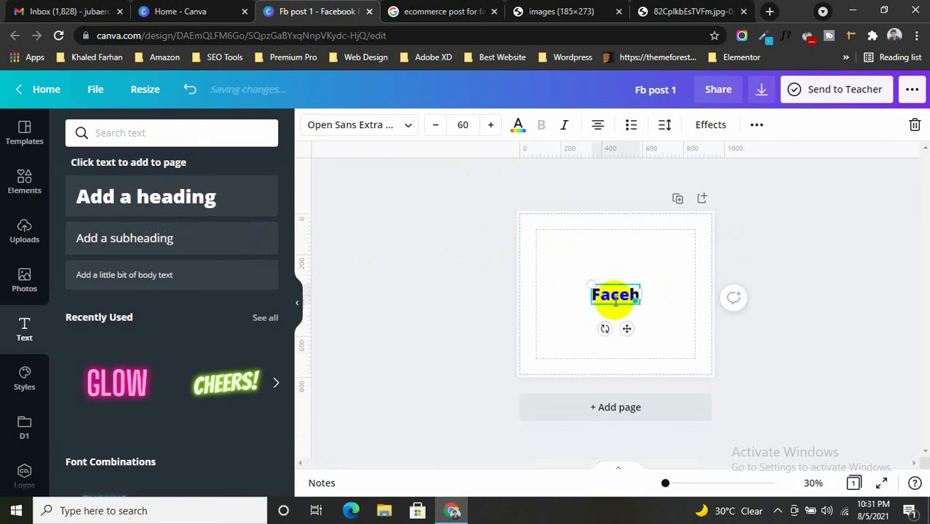
type("ook Market")
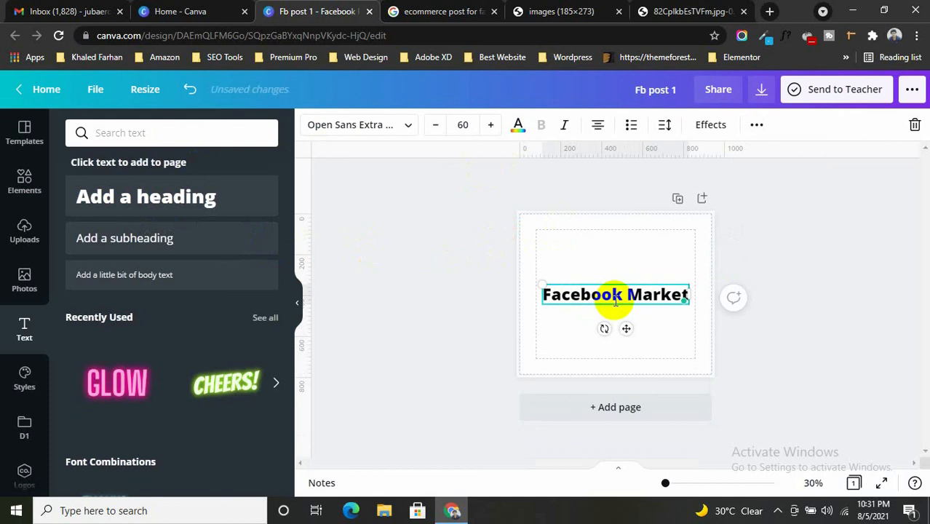
type("ing")
left_click(830, 232)
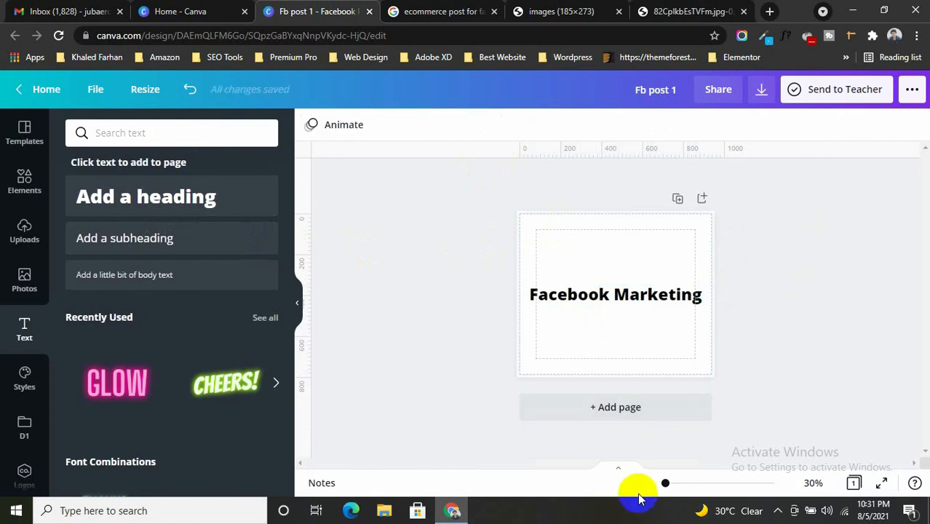
Step: Browse the fonts available for the "Facebook Marketing" heading
left_click_drag(664, 484, 670, 484)
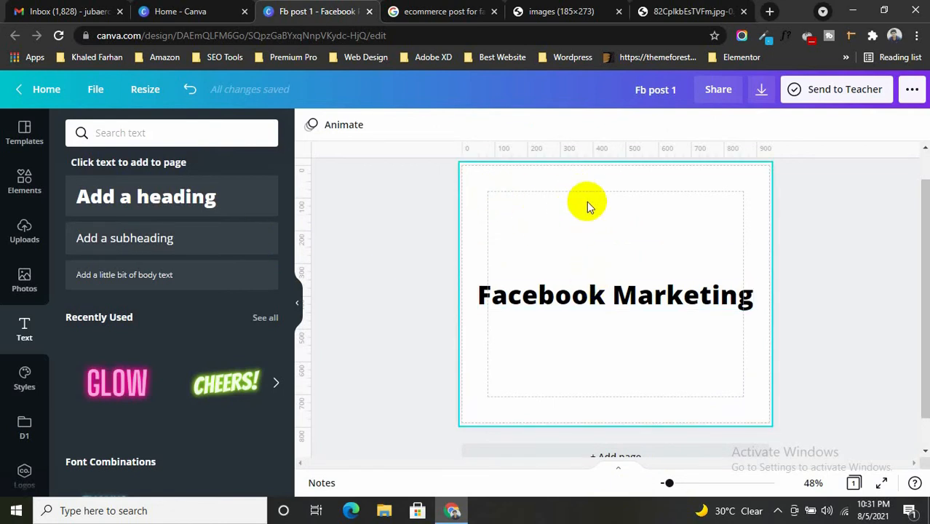
left_click(547, 304)
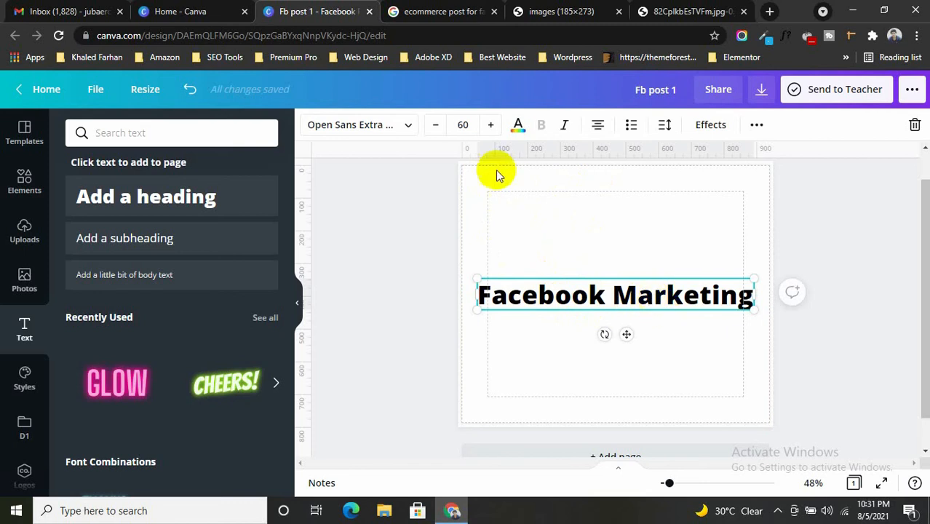
left_click(846, 335)
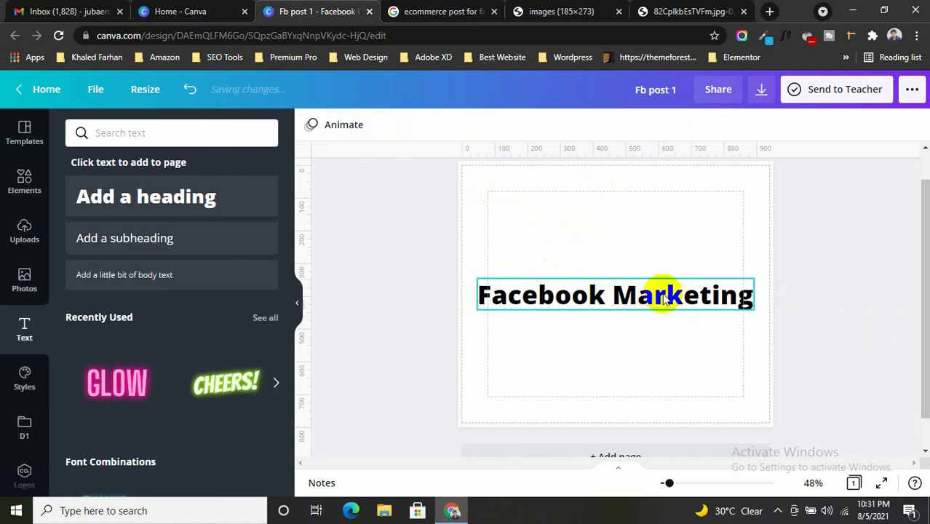
left_click(660, 293)
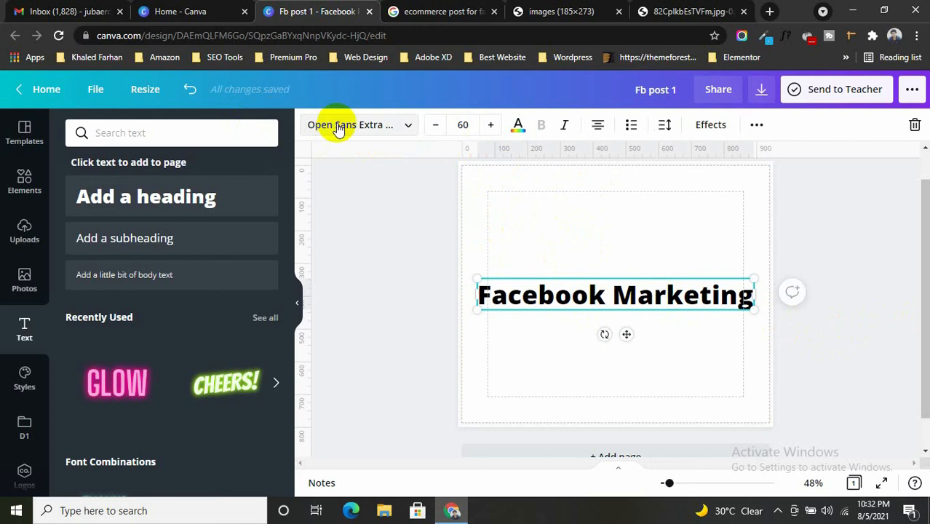
left_click(337, 128)
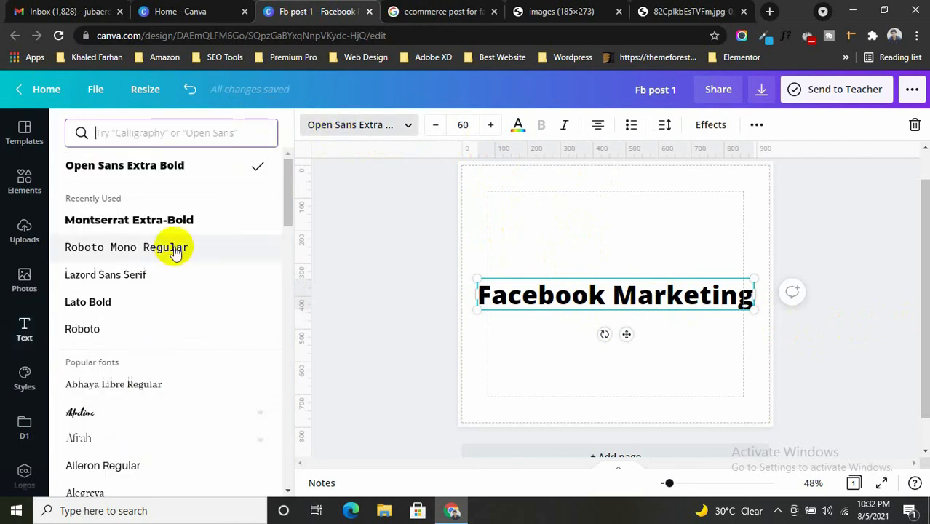
scroll(175, 262, "down", 3)
scroll(179, 270, "down", 2)
scroll(156, 202, "up", 6)
left_click(142, 132)
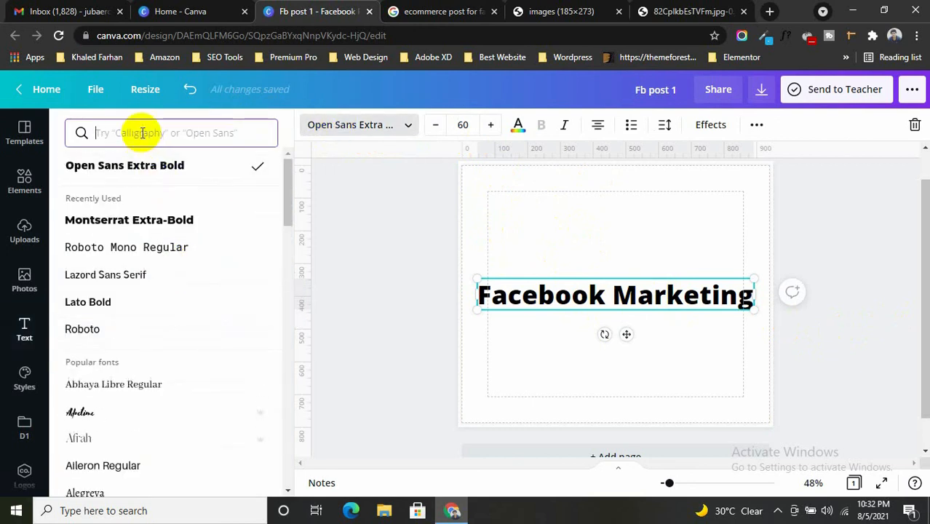
scroll(134, 367, "down", 6)
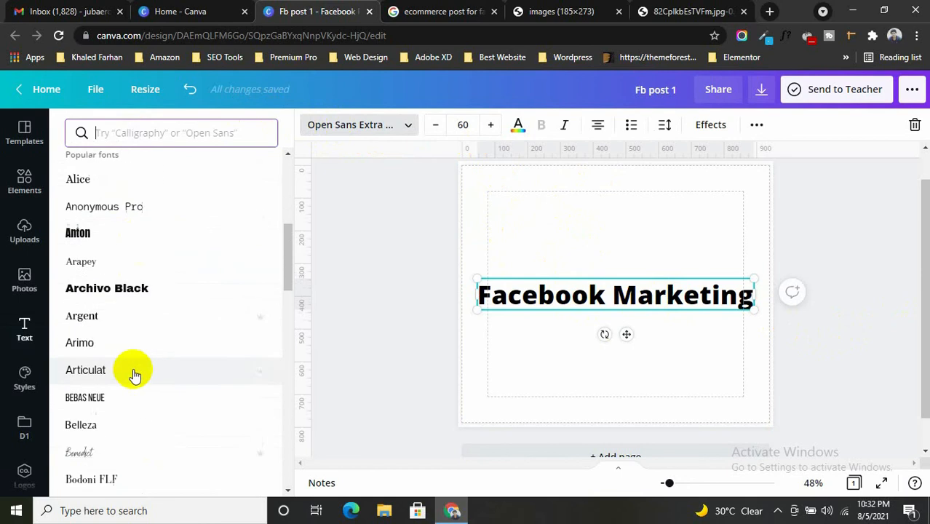
scroll(99, 354, "down", 7)
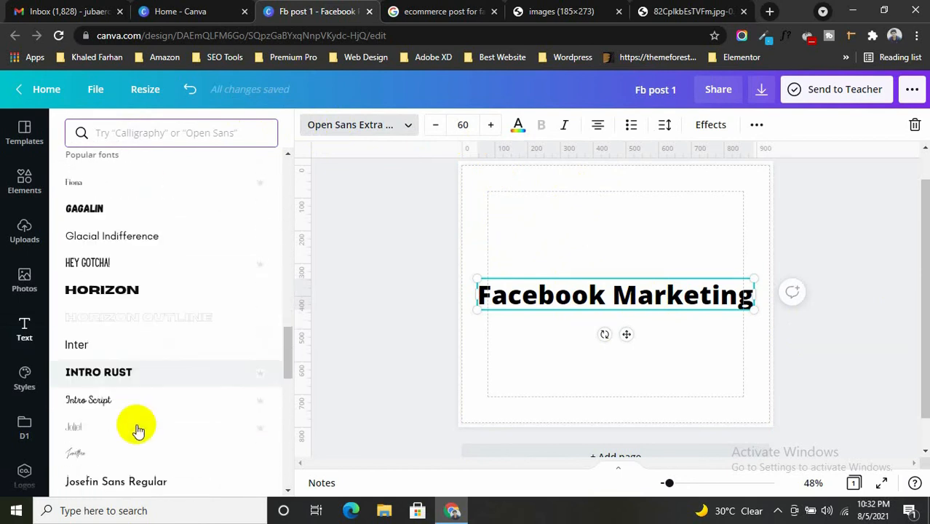
scroll(145, 413, "up", 13)
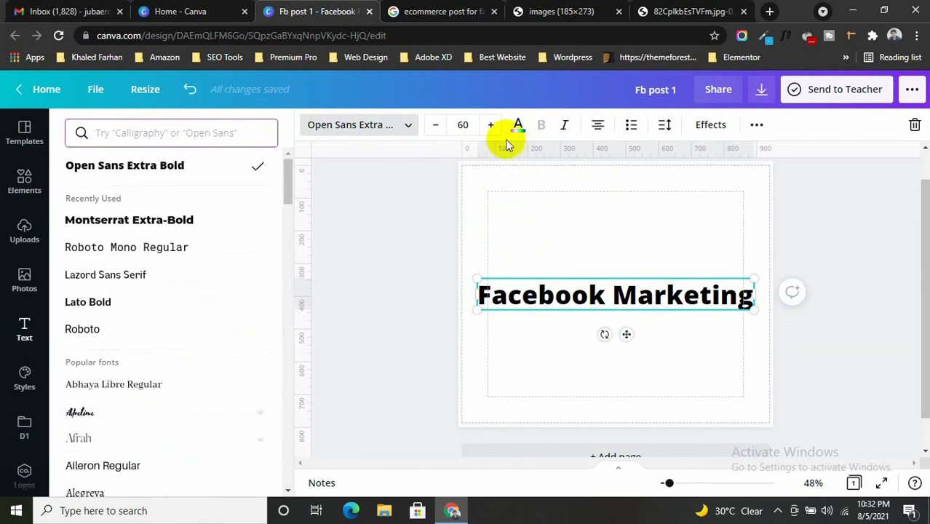
Step: Try larger and smaller font sizes on the "Facebook Marketing" heading and settle on size 57
left_click(439, 128)
left_click(439, 128)
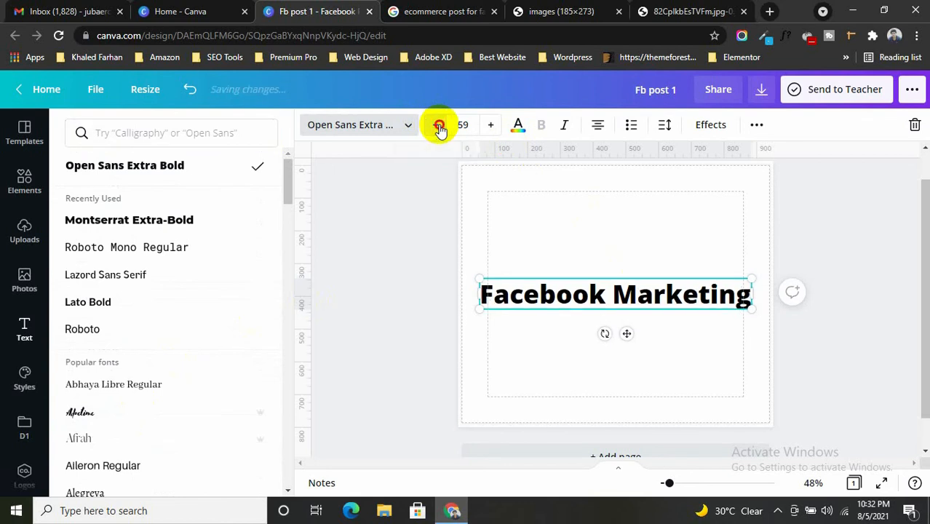
left_click(439, 128)
left_click(485, 125)
left_click(485, 125)
left_click(486, 125)
left_click(485, 125)
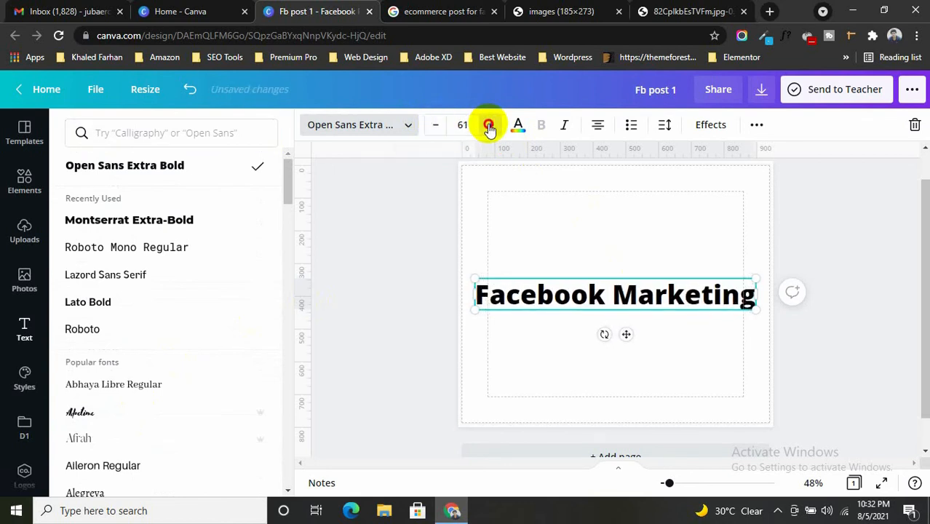
left_click(486, 125)
left_click(486, 125)
left_click(485, 125)
left_click(439, 129)
left_click(439, 128)
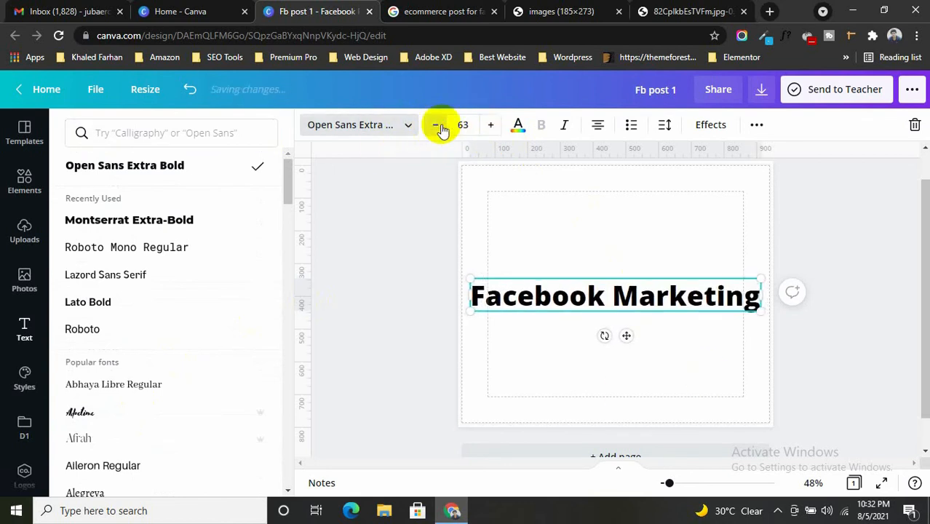
left_click(439, 128)
left_click(439, 128)
left_click(438, 129)
left_click(439, 128)
left_click(439, 128)
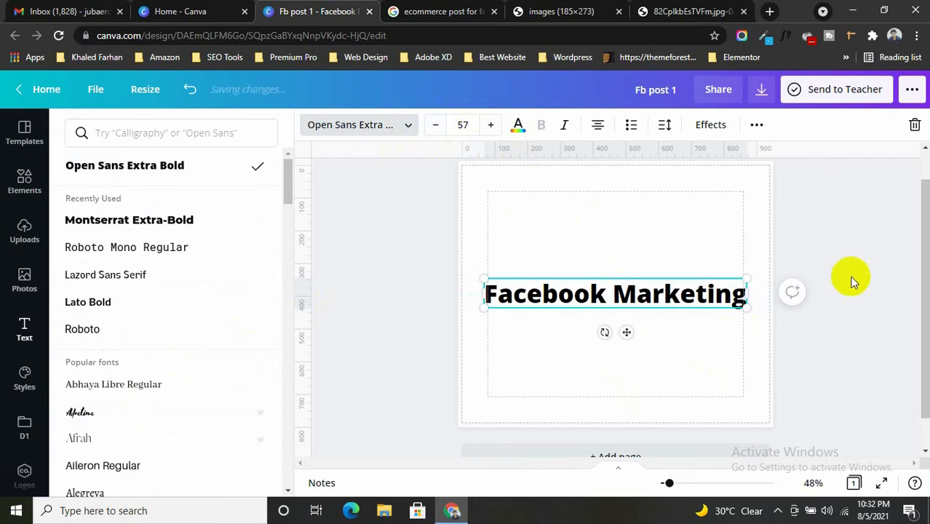
Step: Place the heading centred near the top of the page inside the margin guides and set its font size to 50
left_click_drag(600, 292, 601, 211)
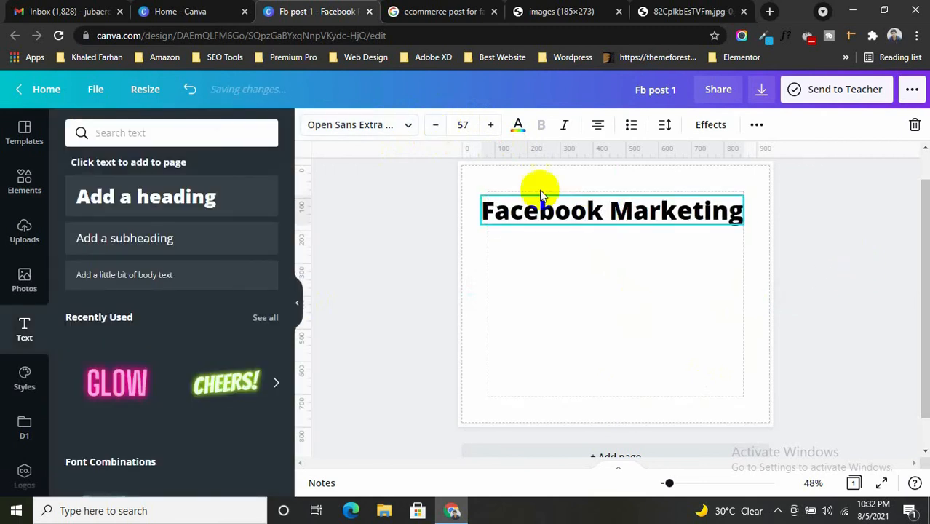
left_click(435, 126)
left_click(435, 126)
left_click(436, 126)
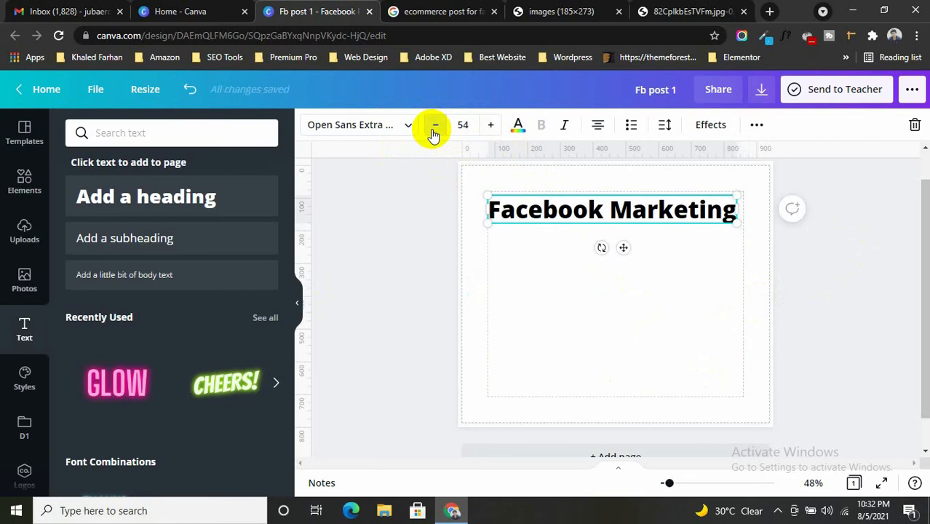
left_click(436, 126)
left_click(436, 126)
left_click(435, 126)
left_click(436, 126)
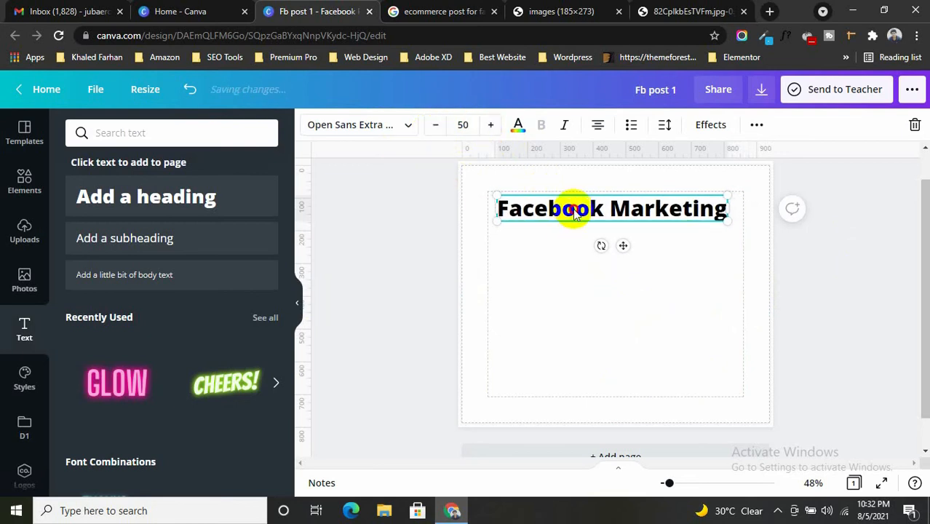
mouse_move(575, 211)
left_mouse_down()
mouse_move(565, 209)
mouse_move(575, 213)
left_mouse_up()
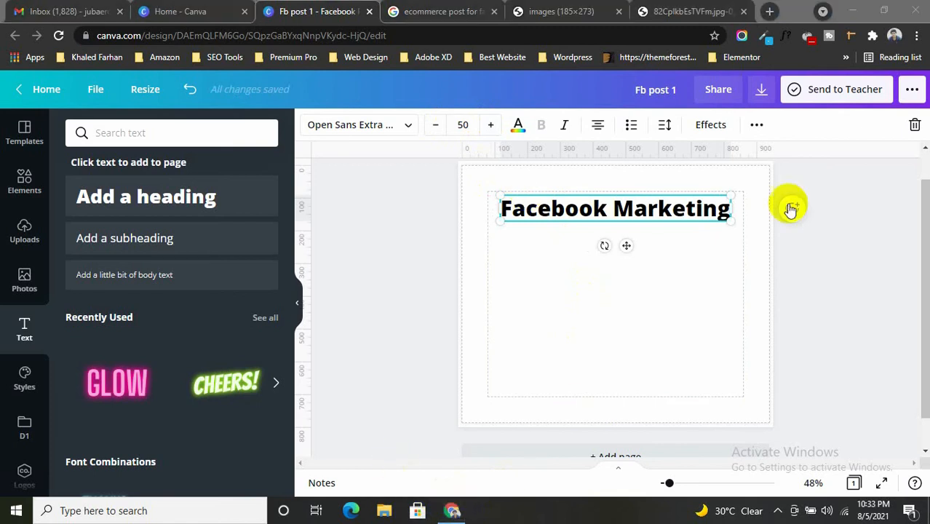
Step: Nudge the "Facebook Marketing" heading slightly down, keeping it horizontally centred on the page
left_click(823, 313)
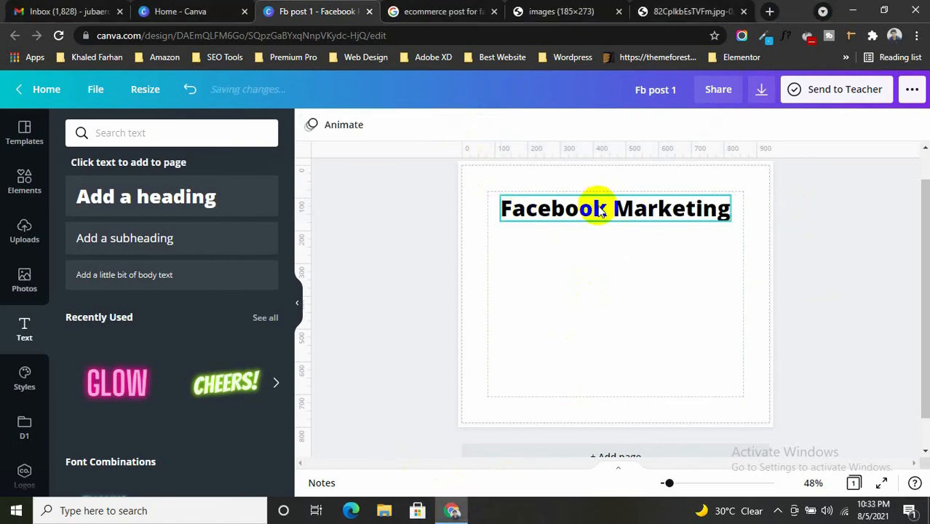
mouse_move(601, 211)
left_mouse_down()
mouse_move(596, 328)
mouse_move(600, 227)
mouse_move(588, 229)
mouse_move(600, 207)
mouse_move(627, 348)
mouse_move(589, 203)
mouse_move(598, 208)
mouse_move(592, 233)
mouse_move(597, 209)
mouse_move(604, 213)
left_mouse_up()
left_click(781, 297)
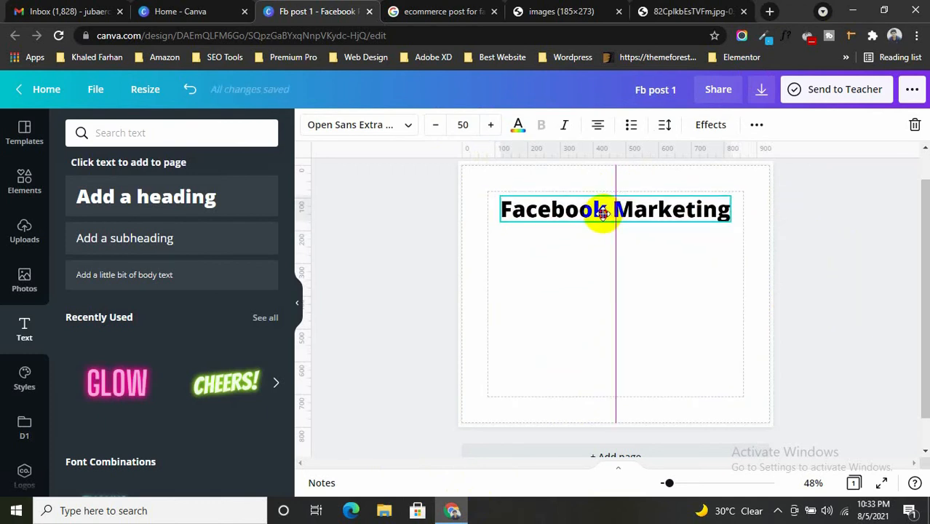
left_click_drag(603, 212, 603, 213)
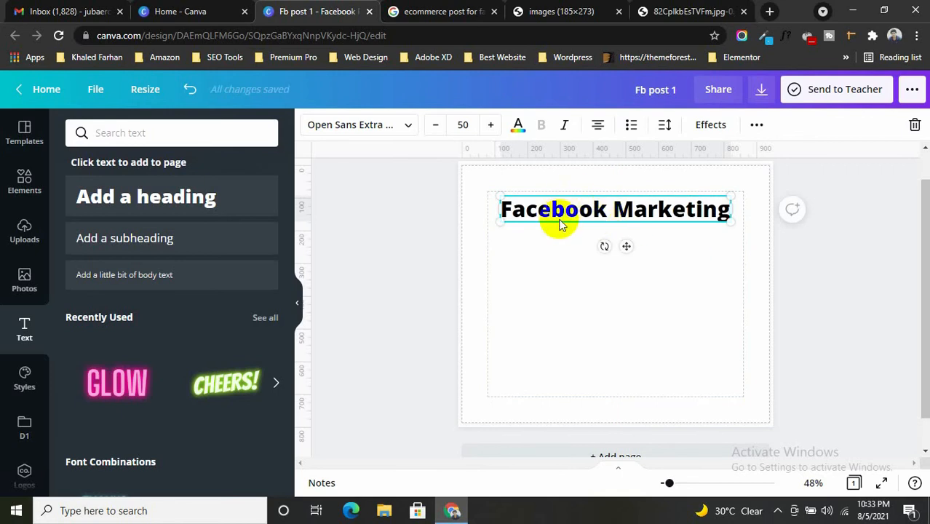
mouse_move(569, 210)
left_mouse_down()
mouse_move(573, 241)
mouse_move(573, 212)
left_mouse_up()
Step: Examine the New Season reference post up close, close the Fashion Sale reference image and return to the Canva design
left_click(691, 11)
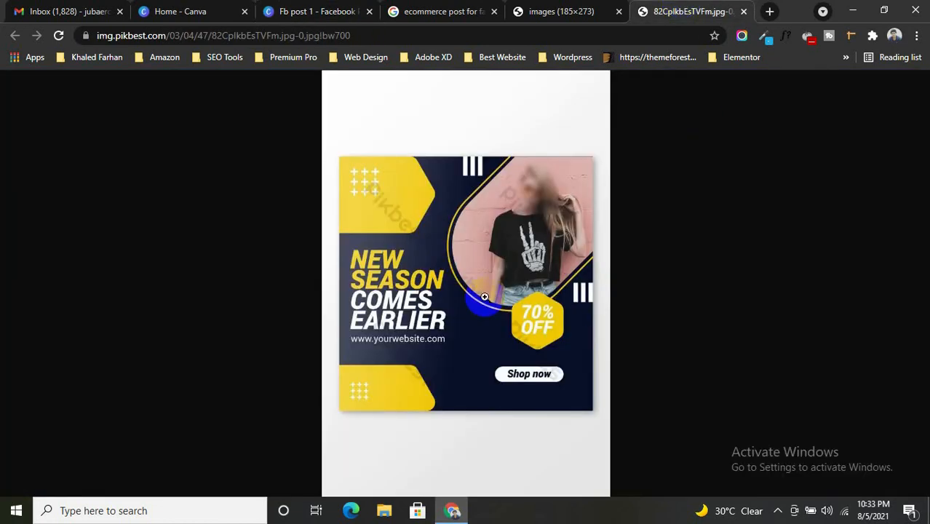
left_click(363, 261)
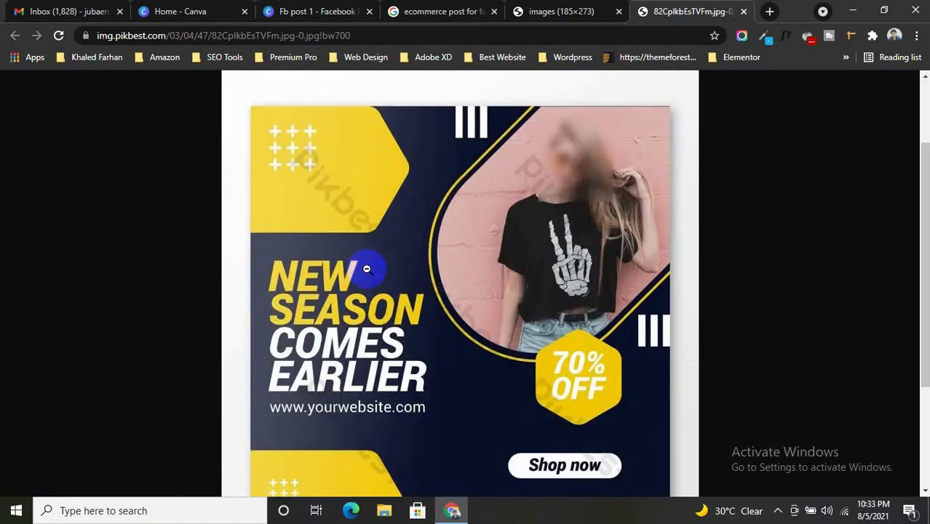
scroll(363, 266, "down", 2)
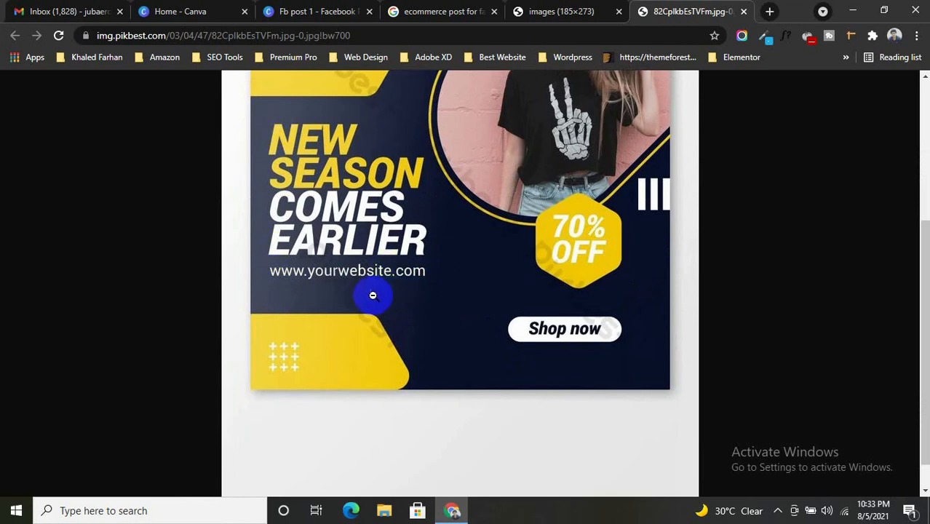
left_click(554, 11)
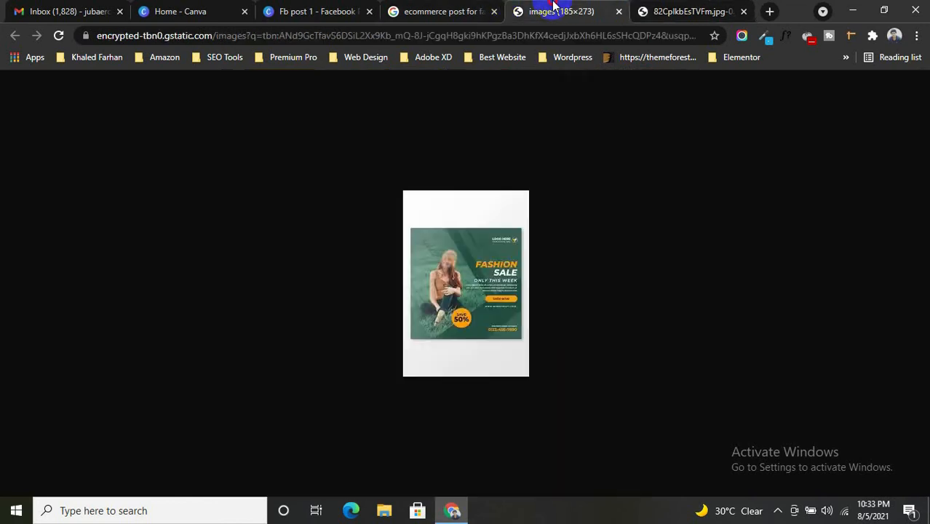
left_click(619, 11)
left_click(416, 11)
left_click(325, 11)
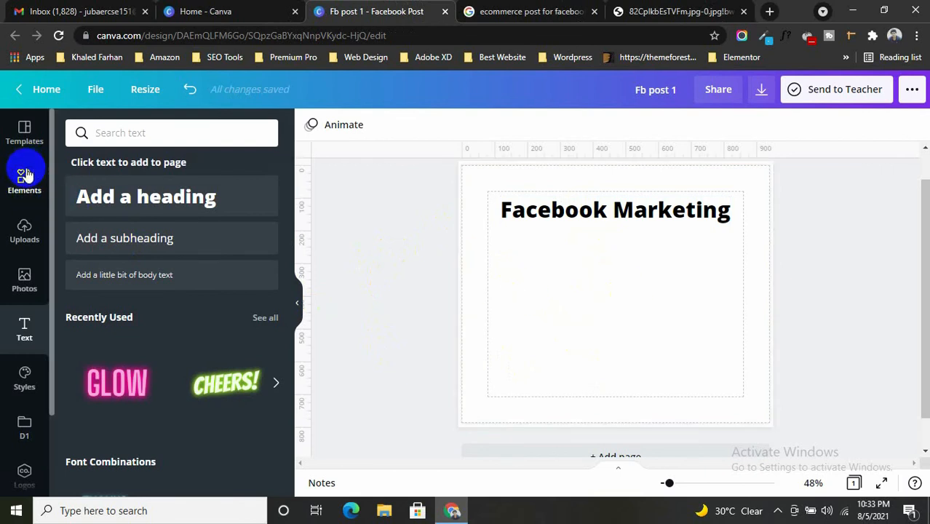
Step: Search the photo library for "Facebook marketing" and look through the results
left_click(24, 281)
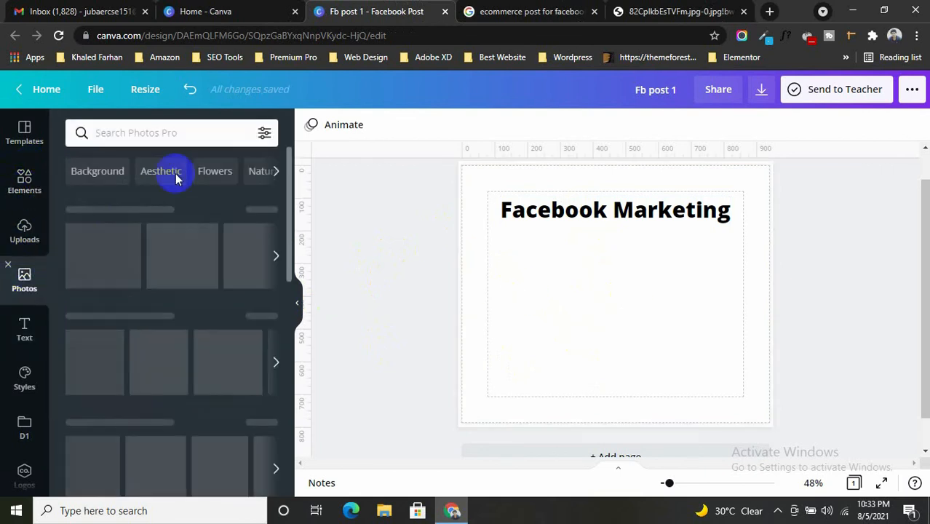
left_click(163, 135)
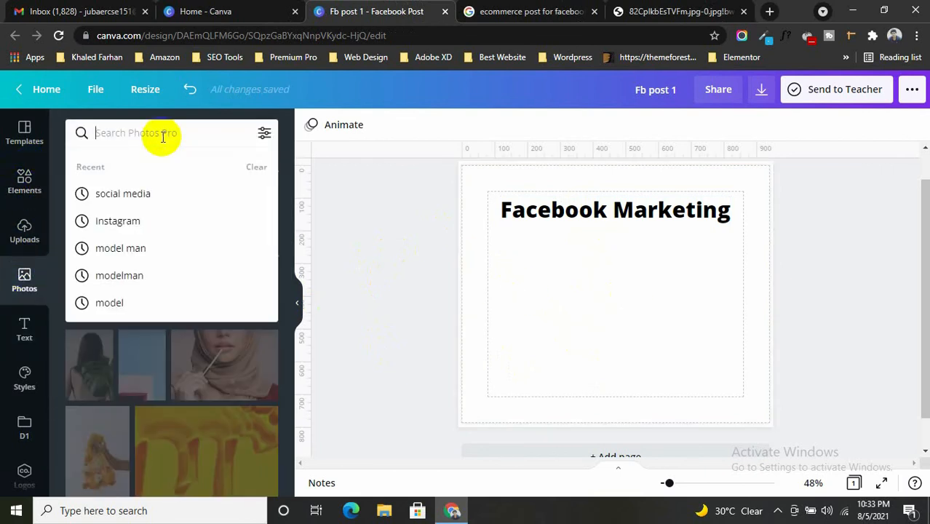
type("Faceb")
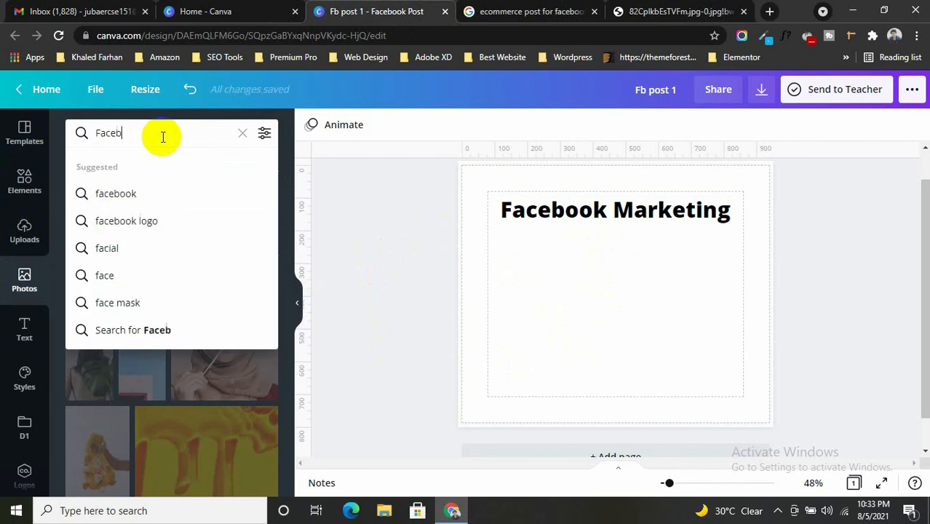
type("ook marke")
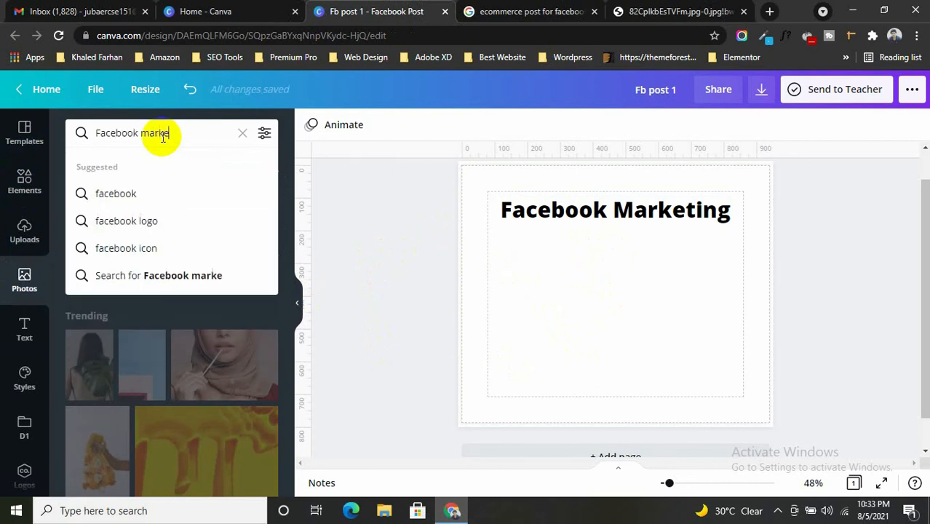
type("ting")
key("Return")
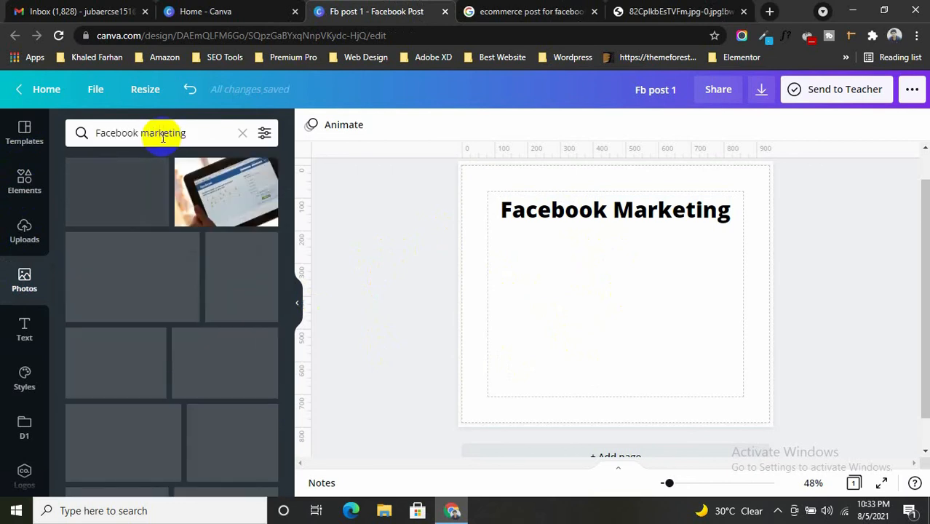
scroll(241, 262, "down", 2)
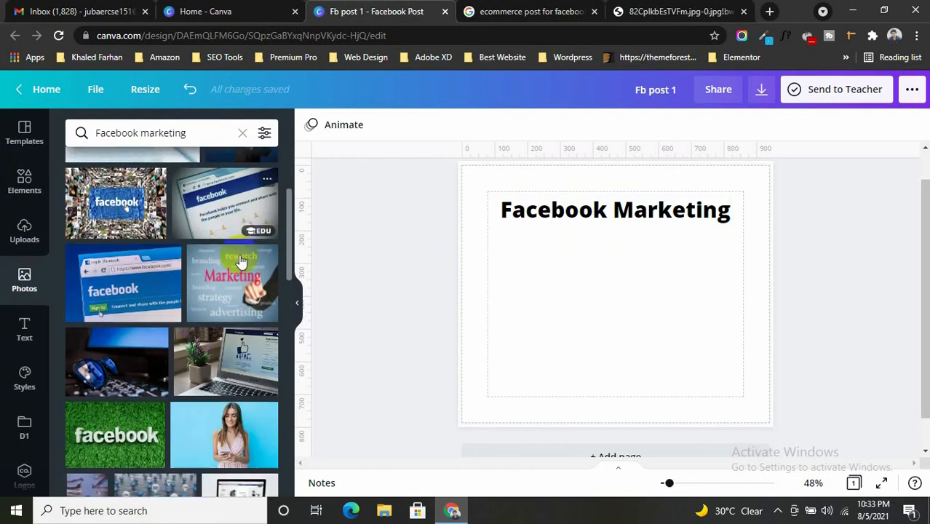
scroll(241, 262, "up", 3)
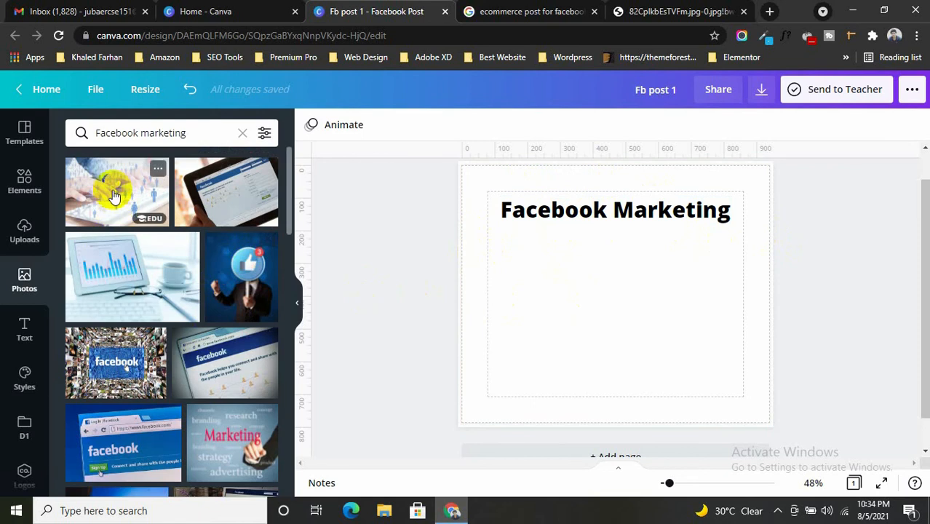
Step: Try the photo of hands typing with blue people icons as the page background
left_click_drag(106, 193, 470, 179)
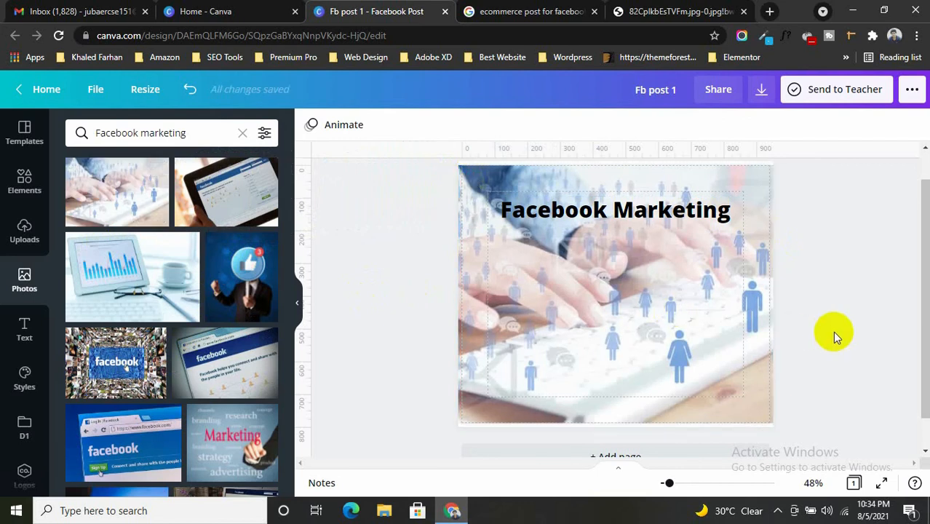
left_click(762, 375)
left_click(847, 262)
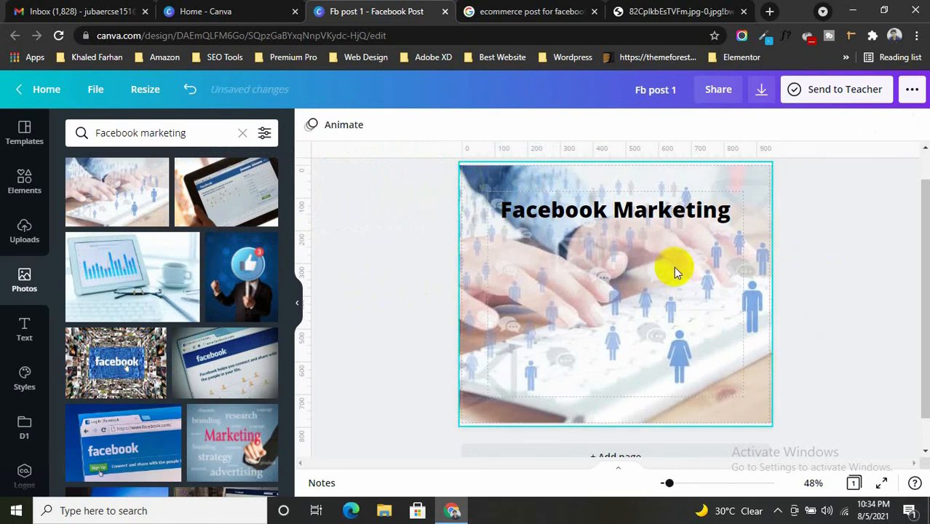
left_click(674, 268)
Step: Try the tablet and bar-chart photos as the page background, and undo the background changes
left_click_drag(219, 182, 482, 179)
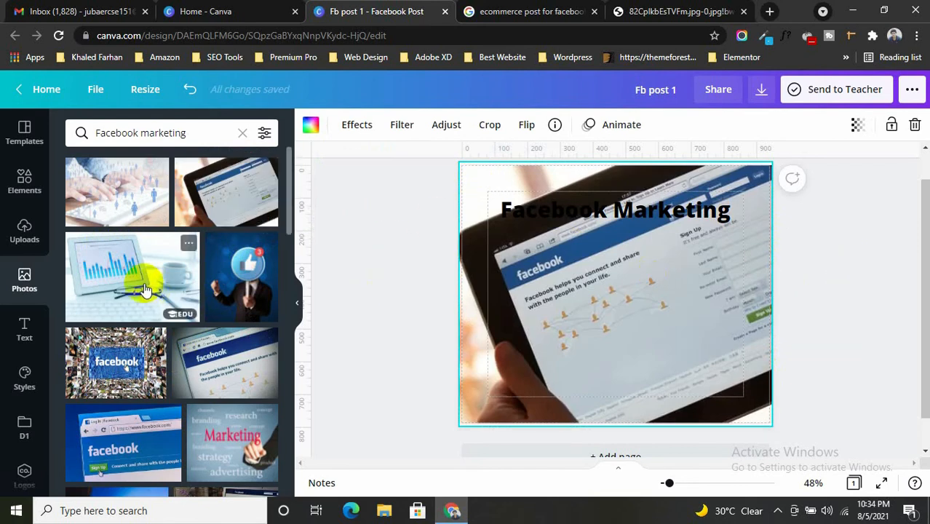
left_click_drag(150, 281, 415, 241)
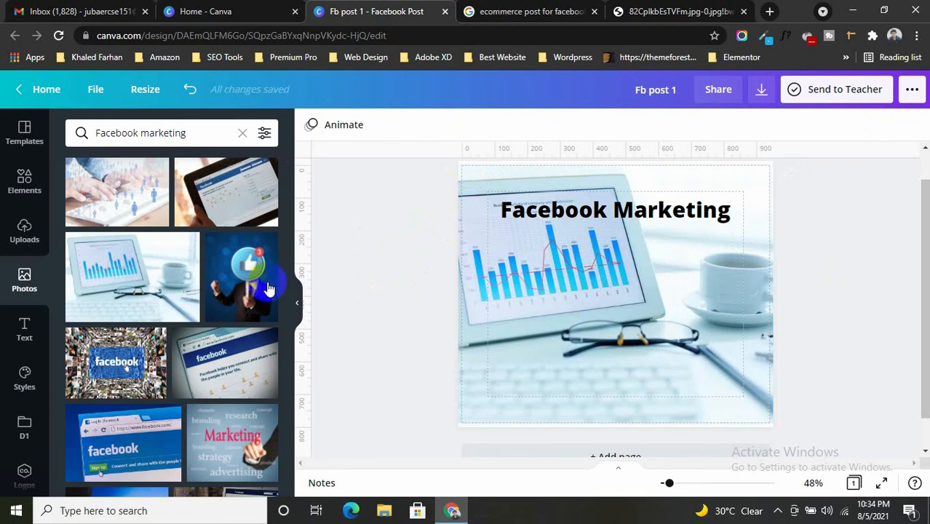
key("ctrl+z")
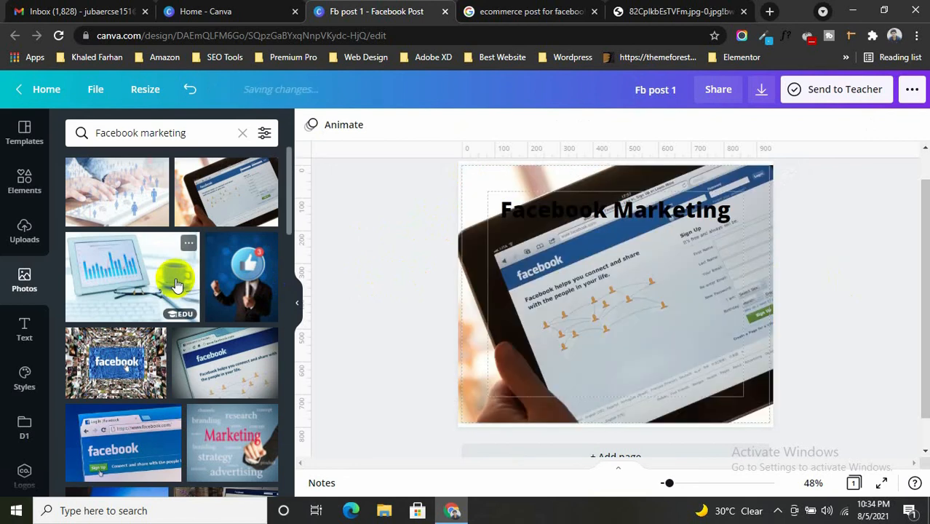
key("ctrl+z")
Step: Try the bar-chart tablet photo below the heading, fitted between the margin guides, and delete it
left_click_drag(97, 270, 538, 262)
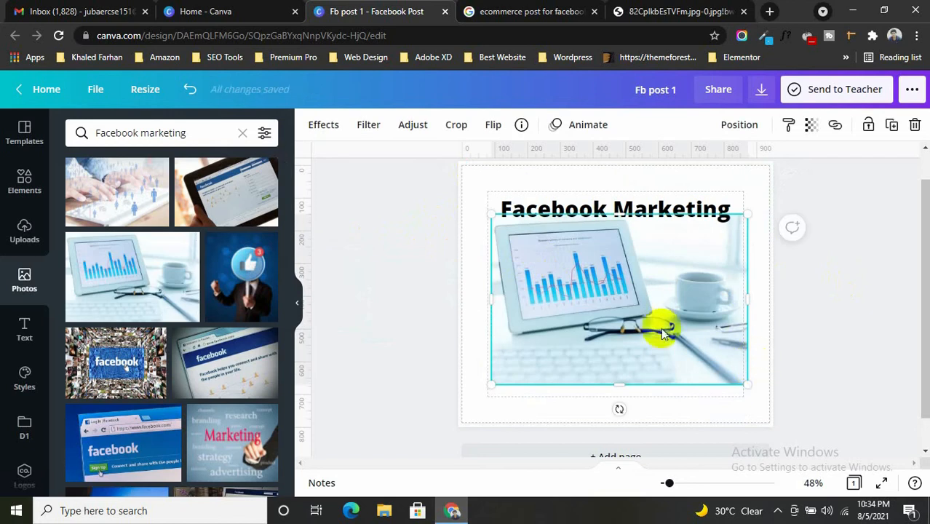
left_click_drag(617, 295, 613, 307)
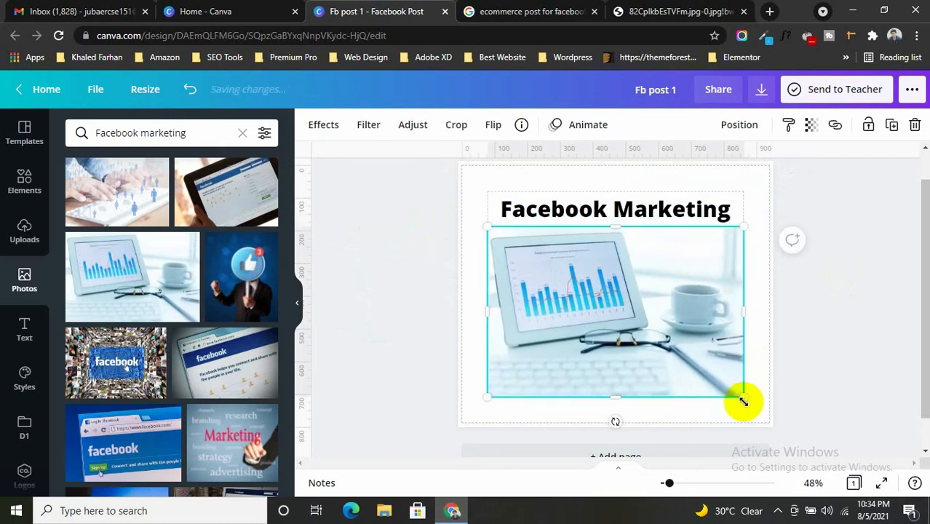
mouse_move(743, 400)
left_mouse_down()
mouse_move(725, 389)
mouse_move(741, 399)
left_mouse_up()
left_click(837, 357)
left_click(639, 298)
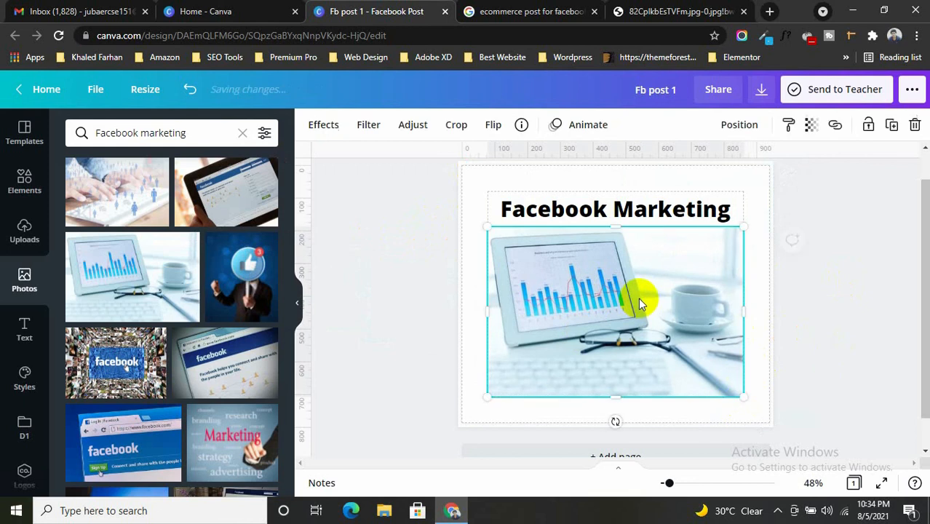
key("Delete")
Step: Add the photo of the suited man holding a thumbs-up sign and shrink it to sit centred below the heading
left_click(251, 287)
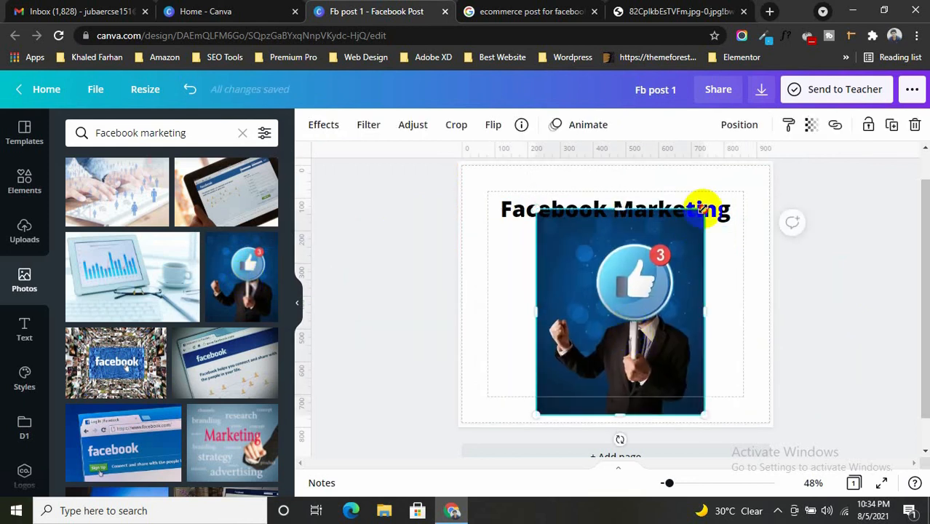
left_click_drag(704, 211, 693, 224)
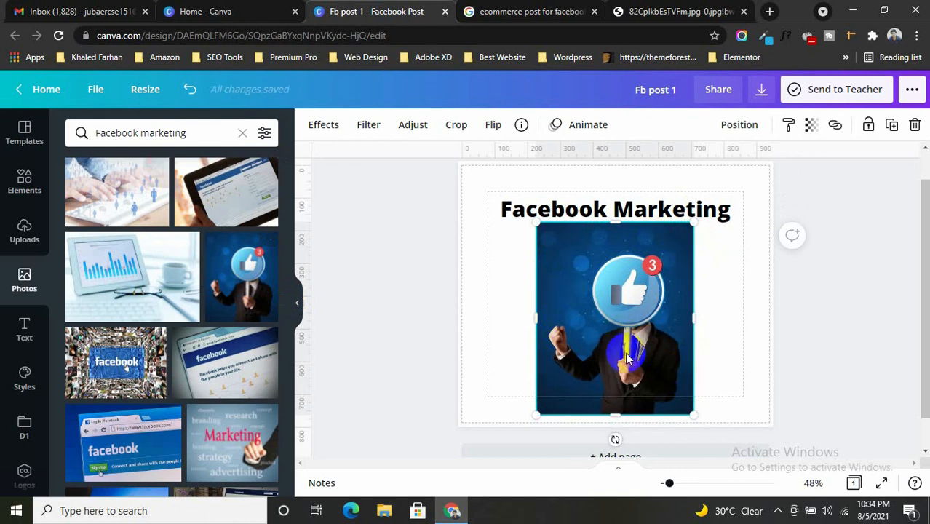
left_click(767, 295)
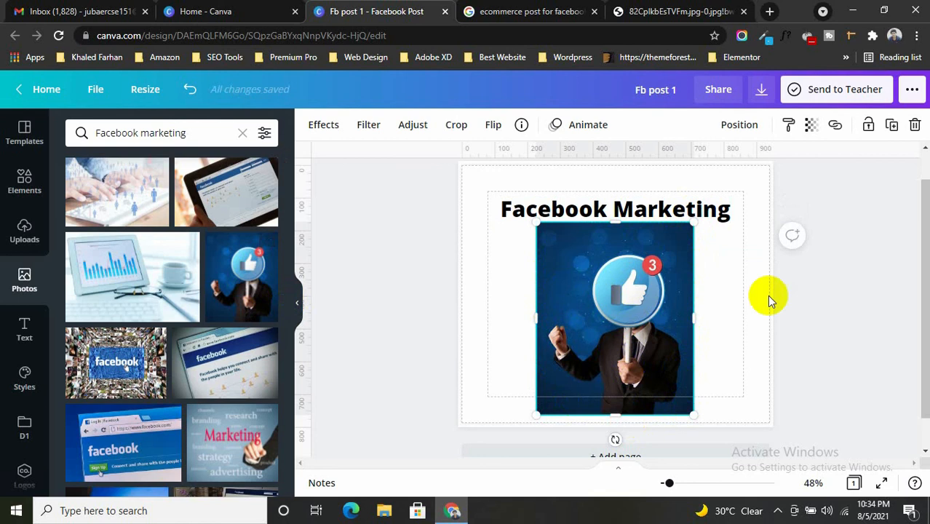
Step: Look over the image effects for the thumbs-up photo, including Background Remover, and delete the photo from the page
left_click(579, 274)
left_click(321, 132)
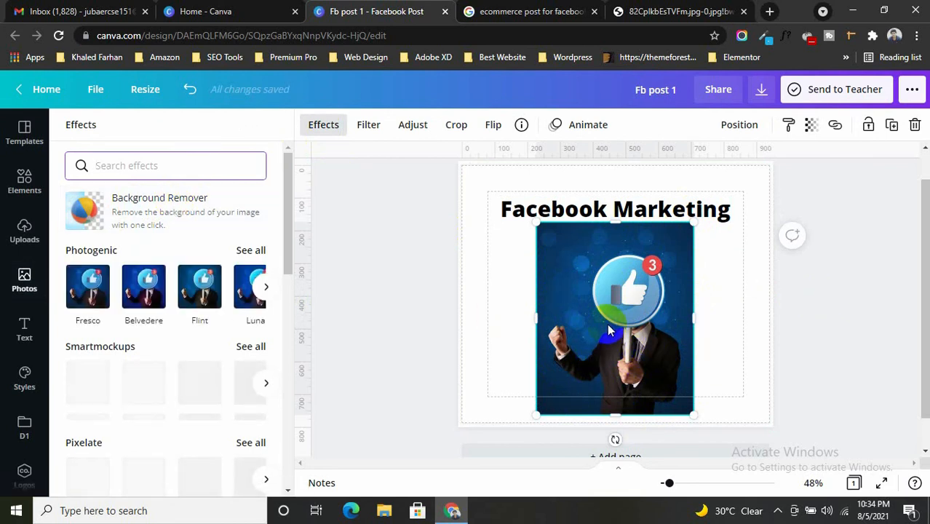
left_click(140, 217)
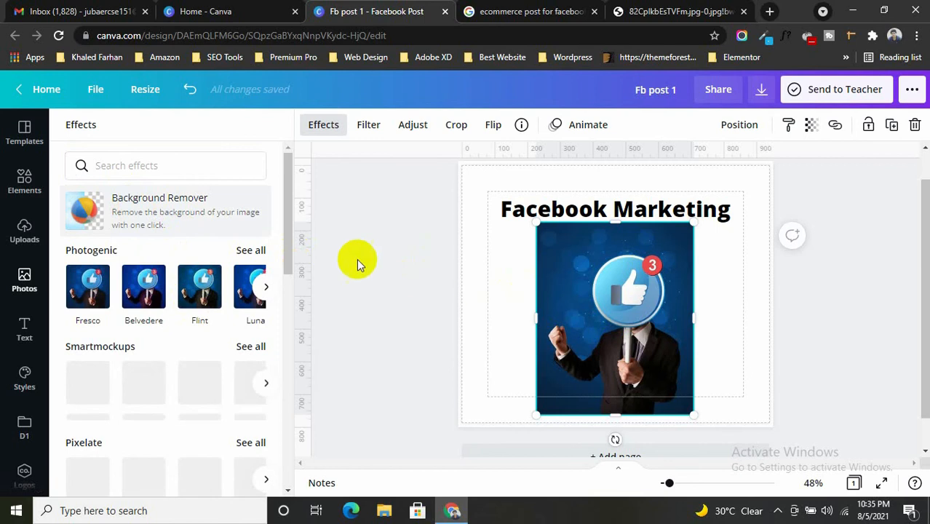
left_click(505, 256)
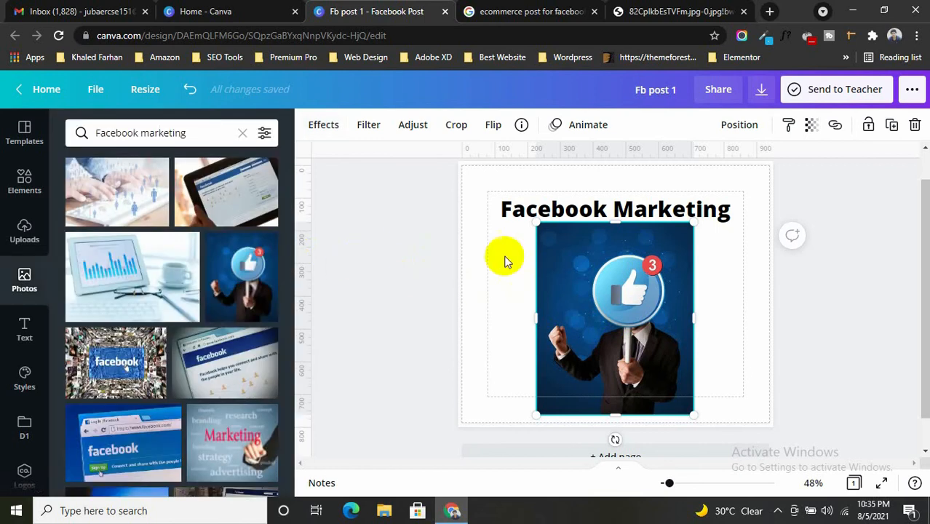
left_click(320, 130)
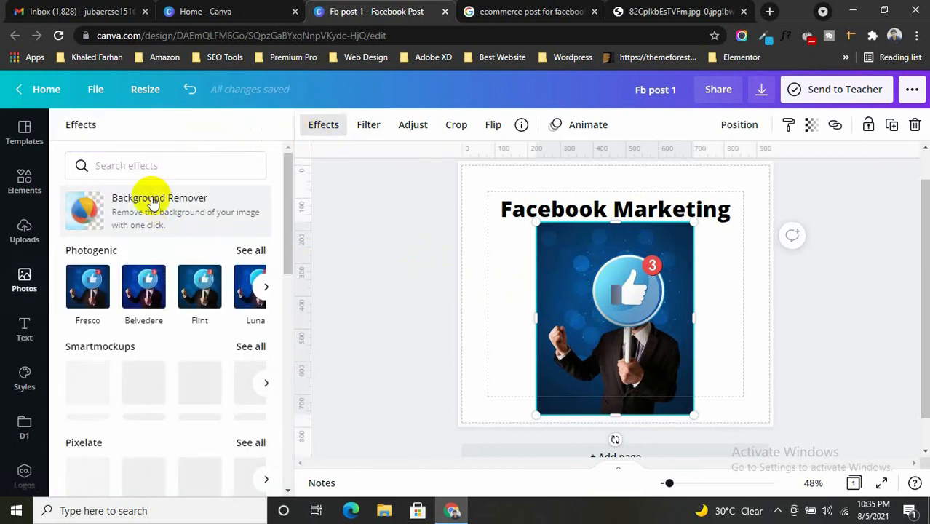
left_click(386, 262)
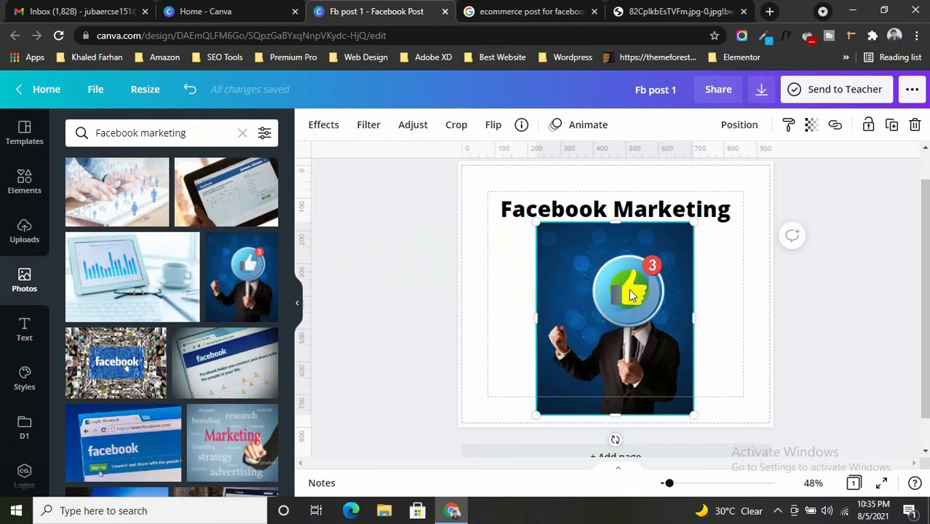
key("Delete")
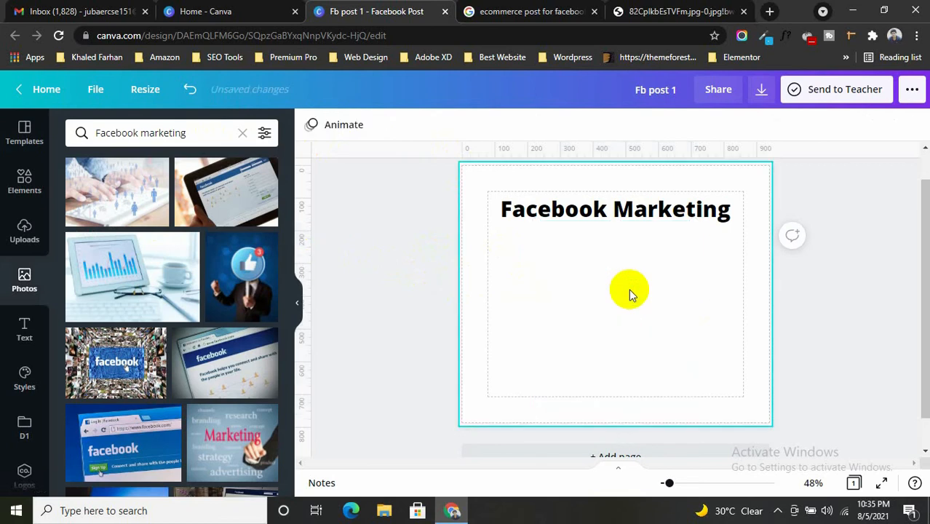
Step: Browse more of the Facebook marketing photos and open the uploaded images
scroll(178, 362, "down", 4)
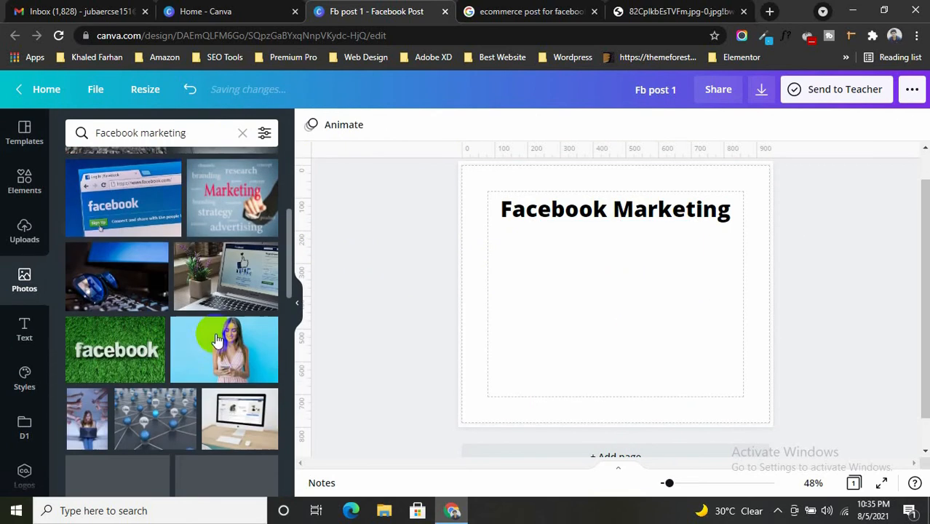
scroll(183, 394, "down", 1)
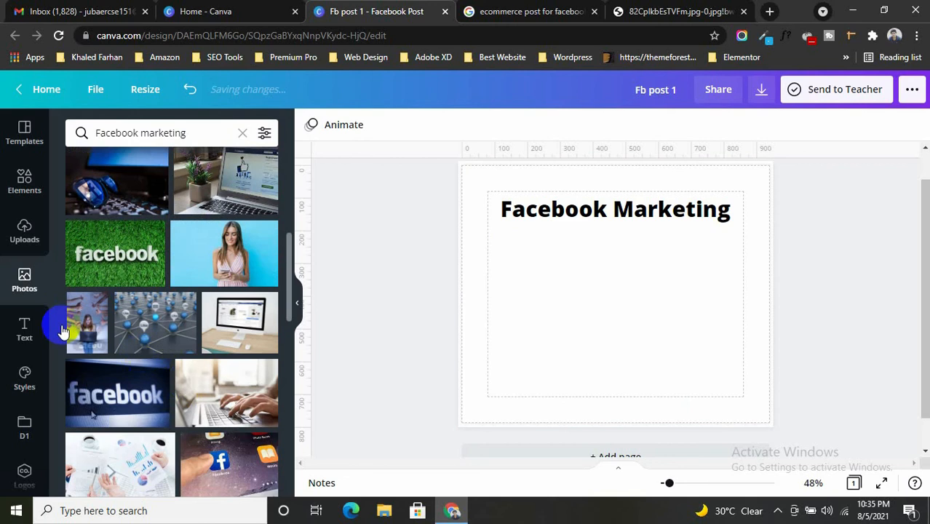
left_click(21, 228)
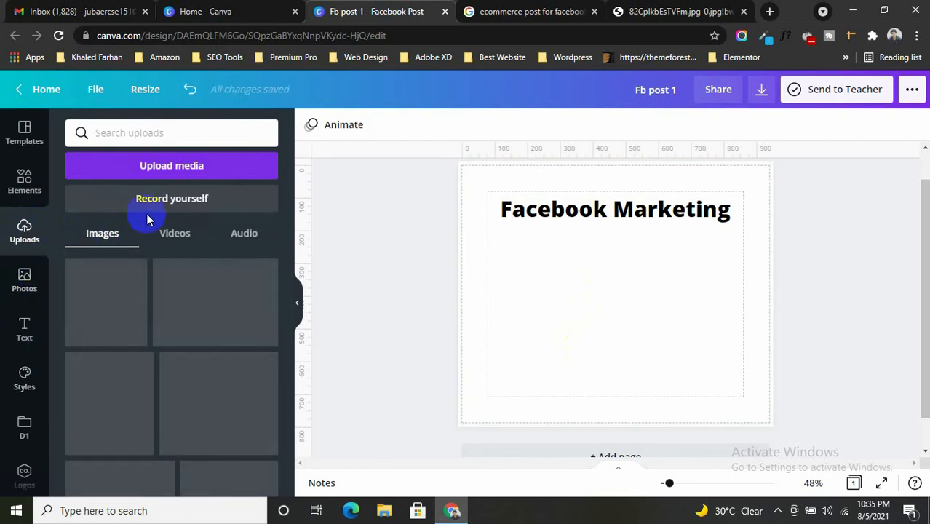
Step: Look through the uploaded images and videos and the elements library for a picture for the post
left_click(177, 179)
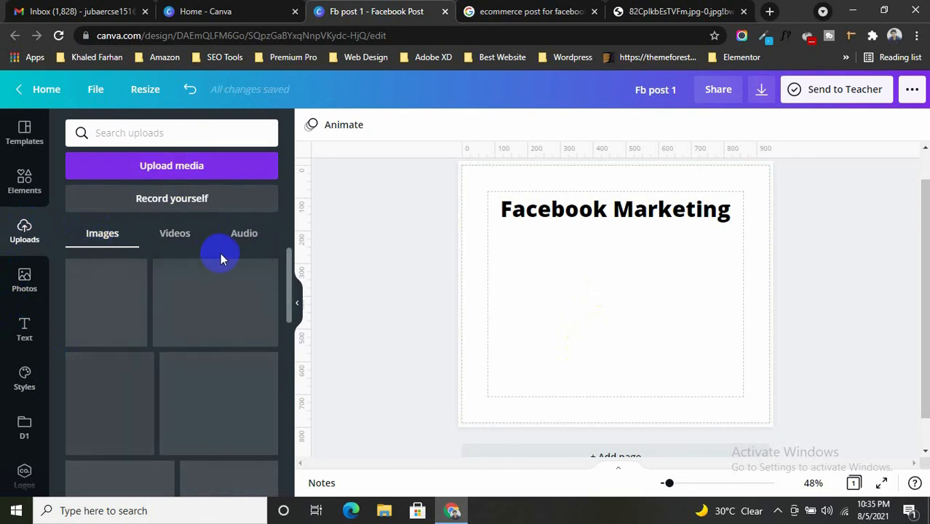
left_click(176, 231)
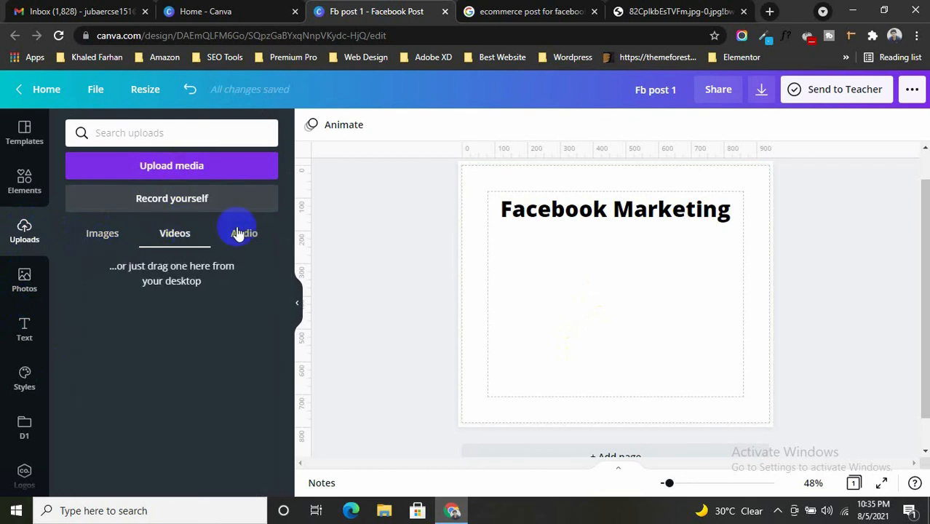
left_click(102, 237)
left_click(24, 188)
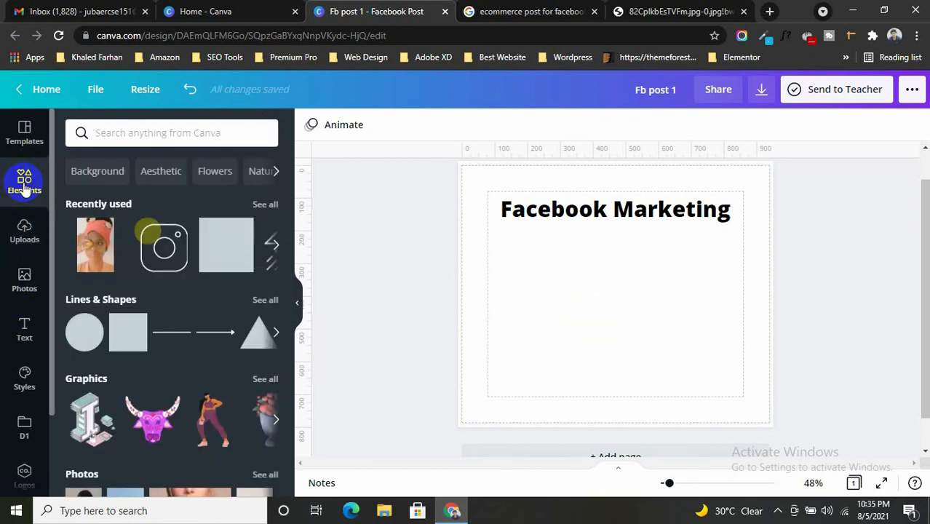
left_click(27, 236)
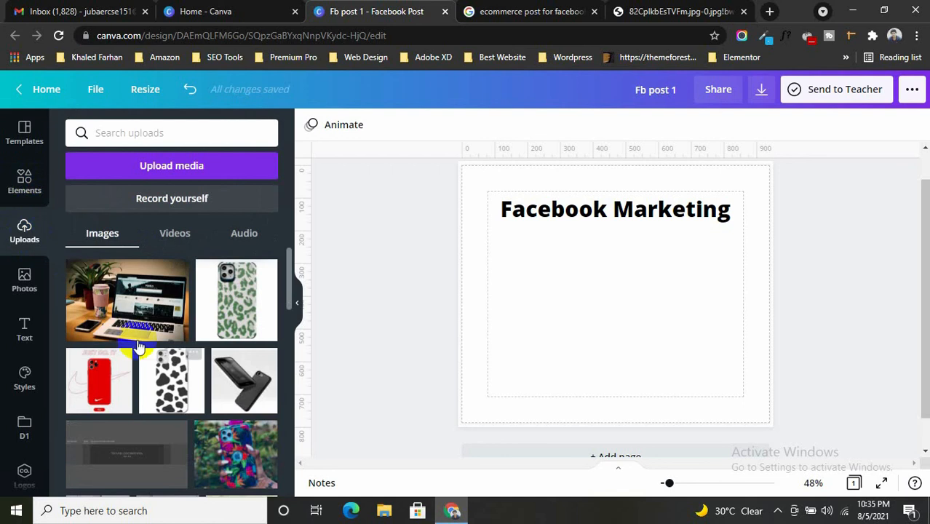
scroll(166, 338, "down", 2)
scroll(197, 337, "up", 1)
scroll(202, 336, "up", 1)
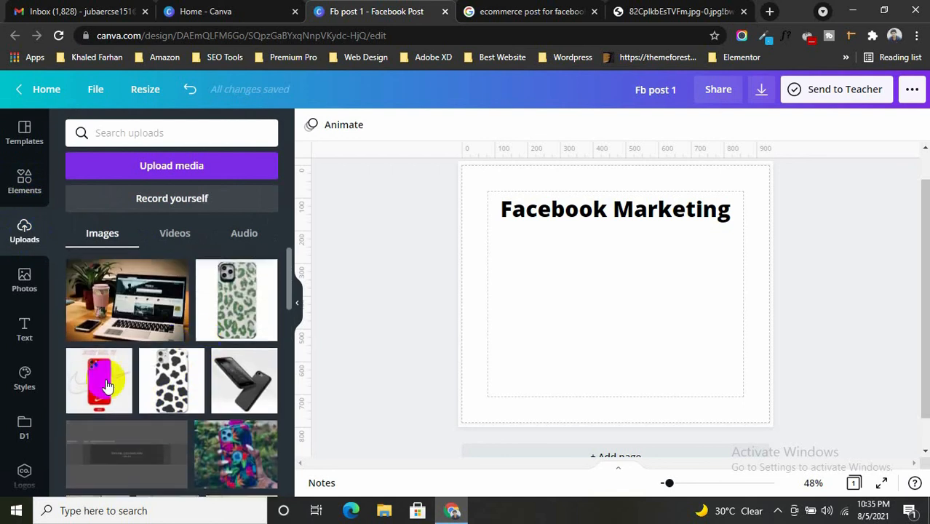
Step: Add the uploaded red phone case image to the page and centre it below the "Facebook Marketing" heading
left_click_drag(102, 392, 600, 311)
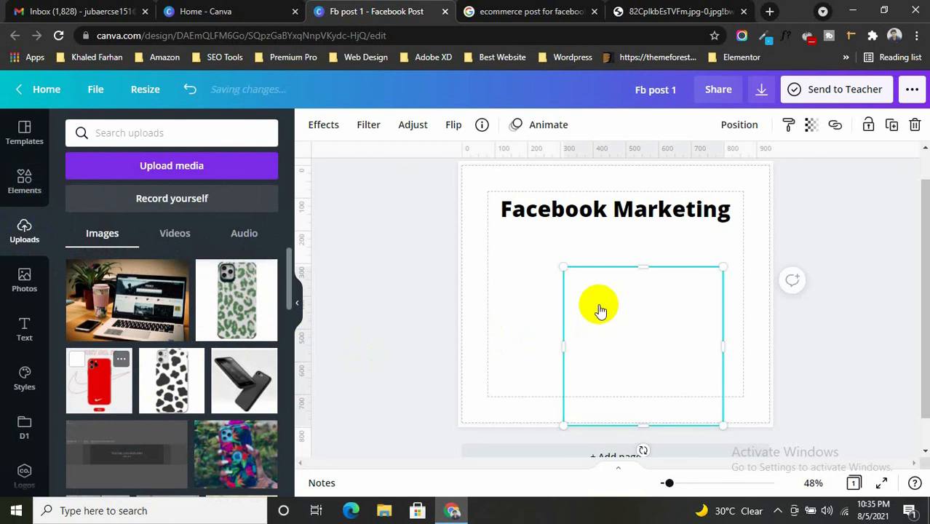
left_click_drag(655, 349, 627, 317)
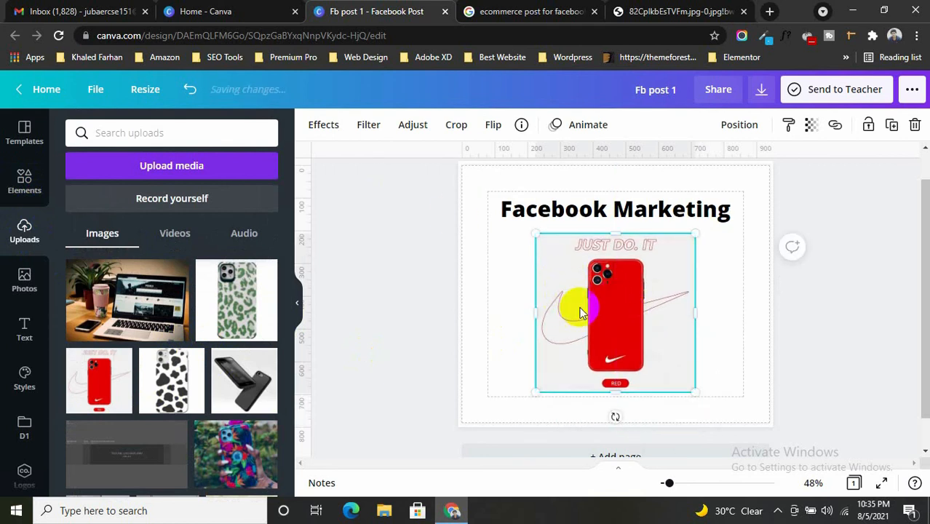
left_click(345, 253)
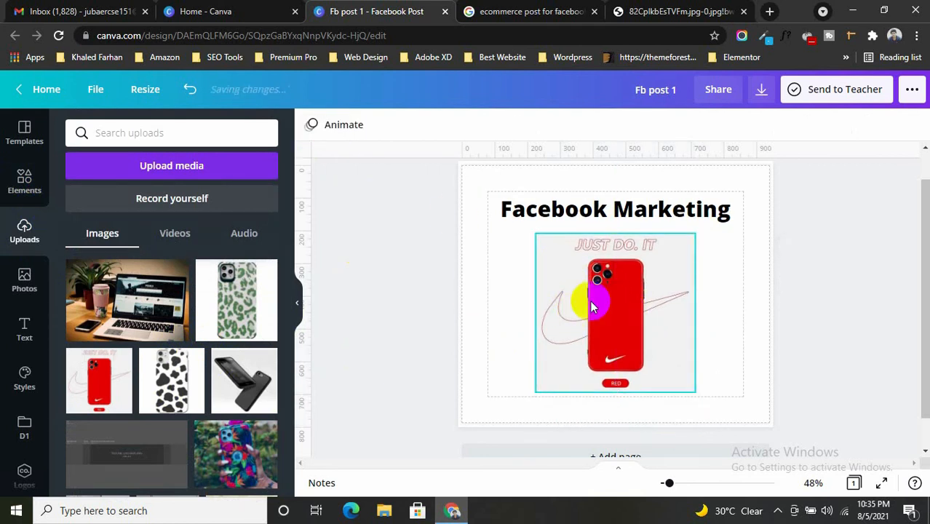
Step: Try to remove the background of the red phone case image with Background Remover
left_click(591, 303)
left_click(325, 125)
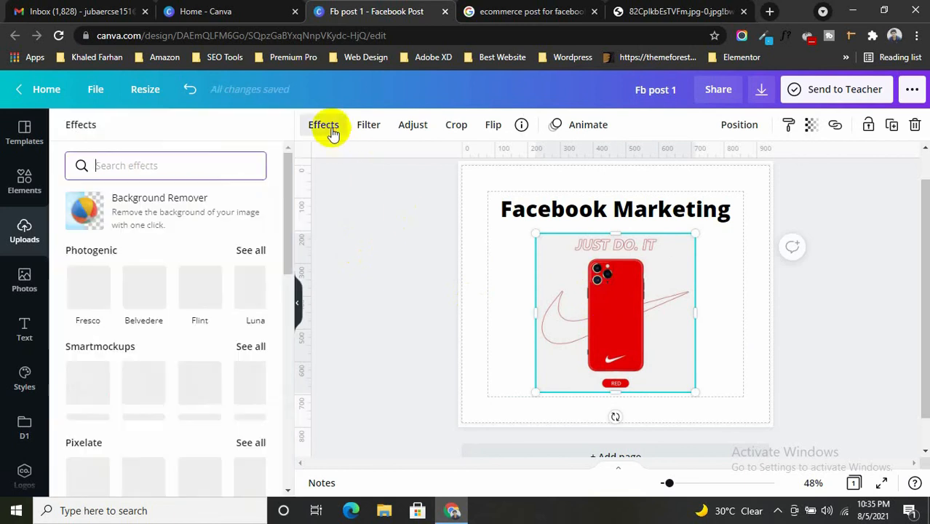
left_click(144, 213)
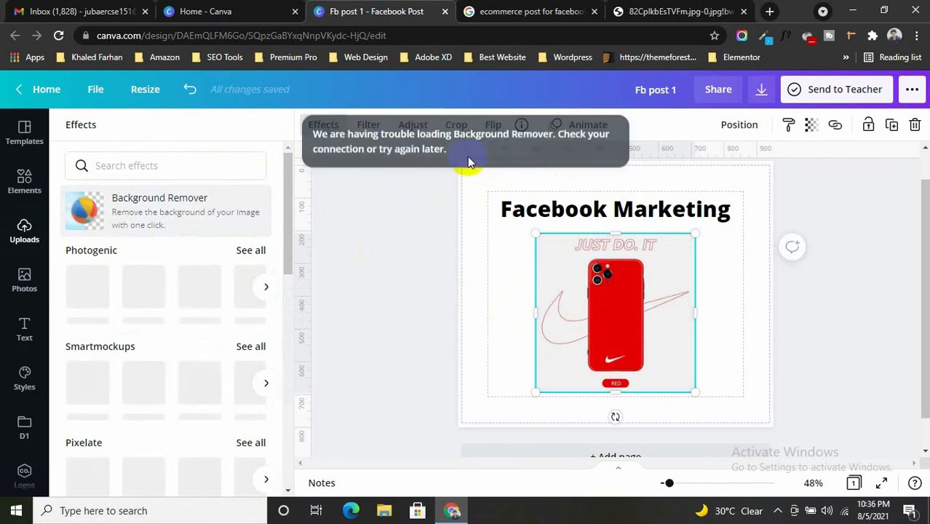
left_click(159, 216)
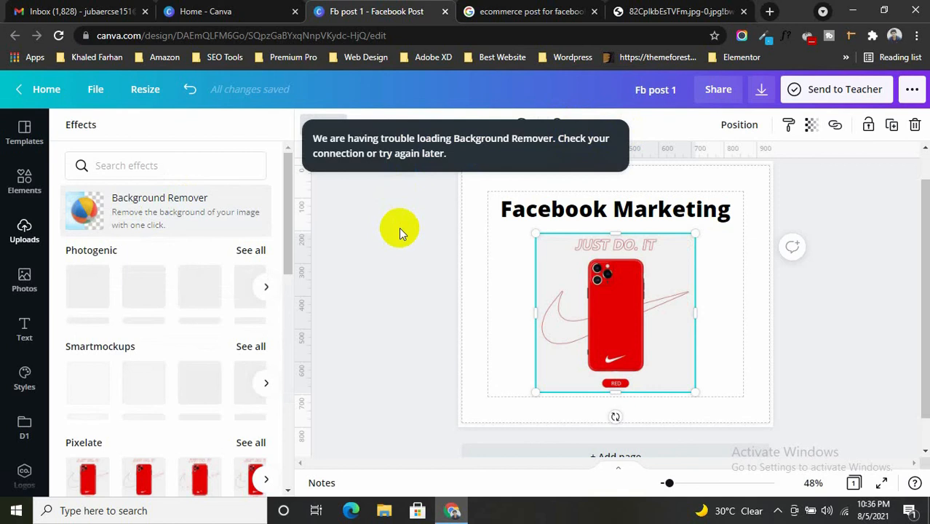
left_click(371, 264)
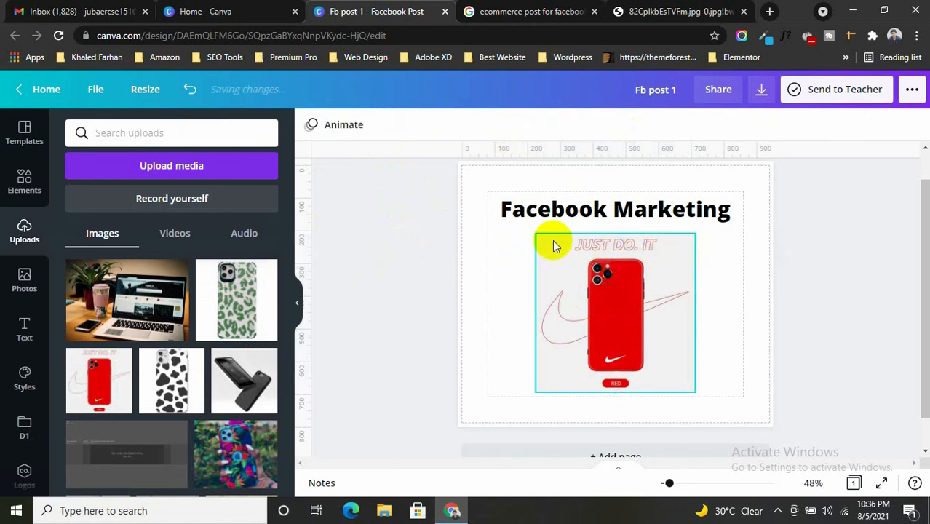
Step: Preview photo animations such as Photo Zoom, Fade, Tumble and Baseline on the phone case image and set its animation back to None
left_click(586, 125)
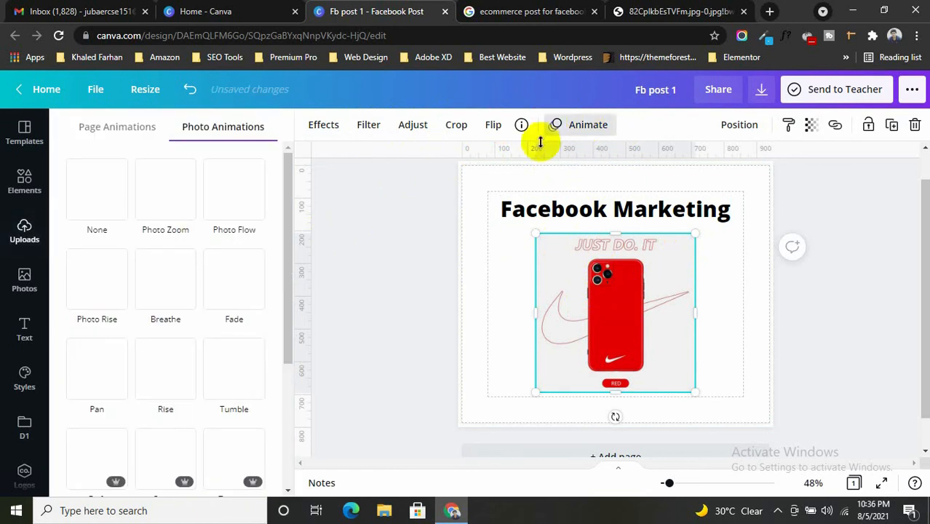
left_click(165, 234)
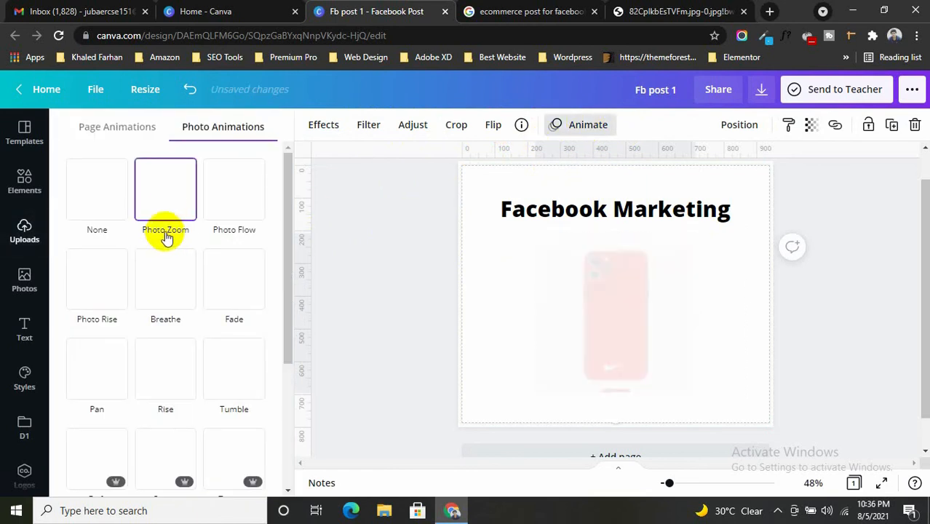
left_click(234, 200)
left_click(232, 283)
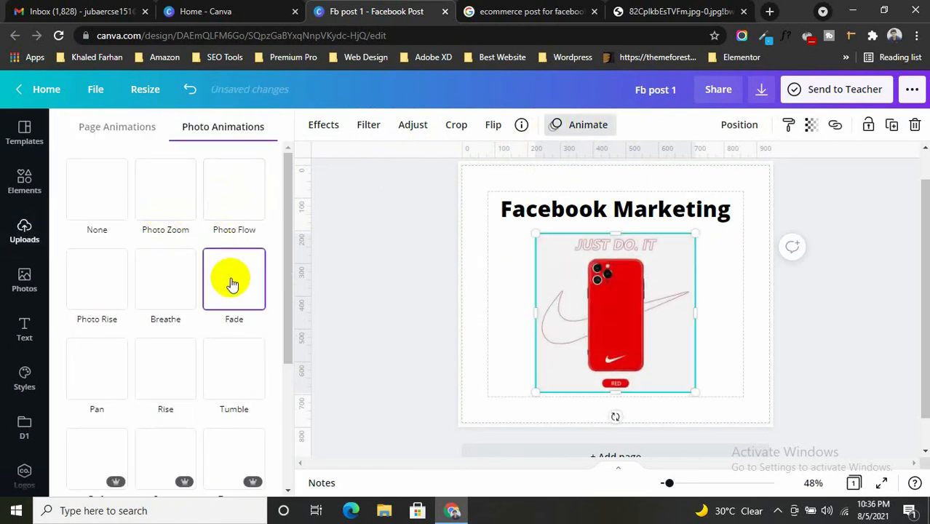
left_click(232, 372)
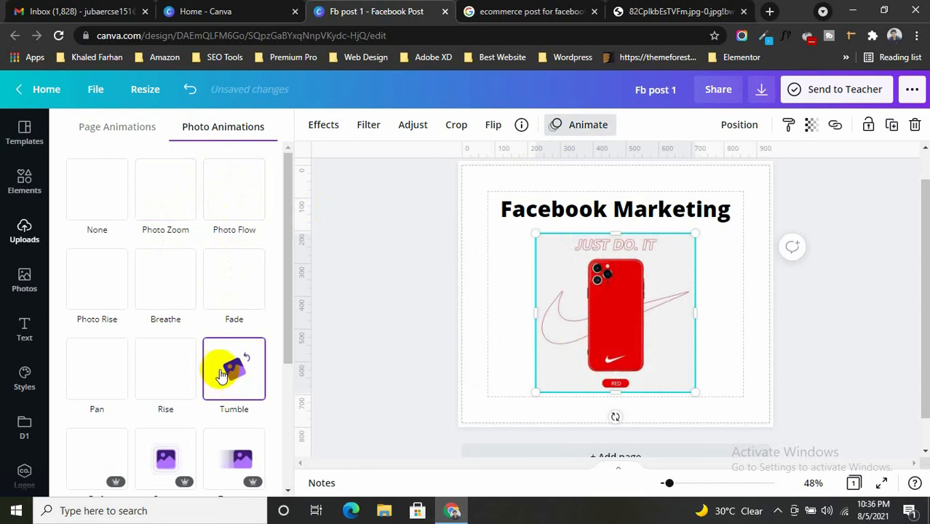
left_click(77, 393)
left_click(165, 371)
scroll(162, 374, "down", 3)
left_click(211, 343)
left_click(125, 361)
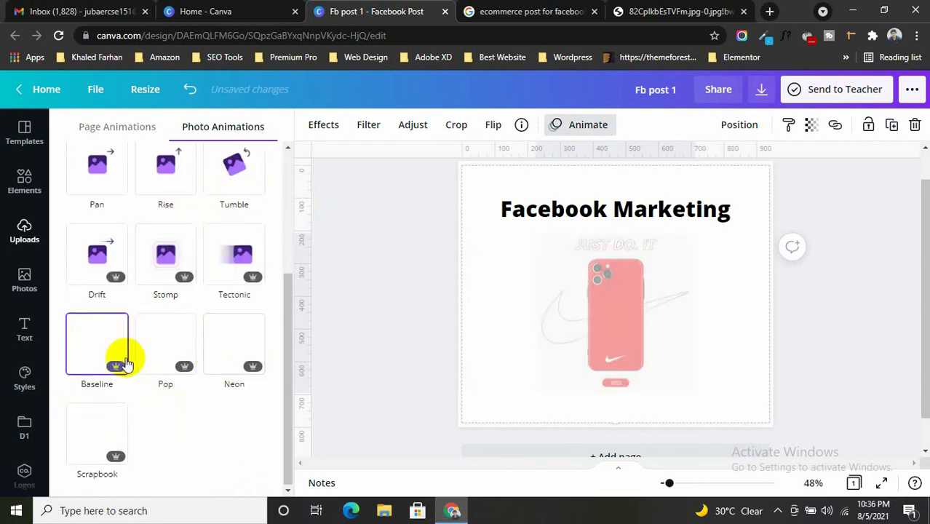
left_click(167, 379)
left_click(98, 421)
scroll(117, 393, "up", 3)
left_click(125, 366)
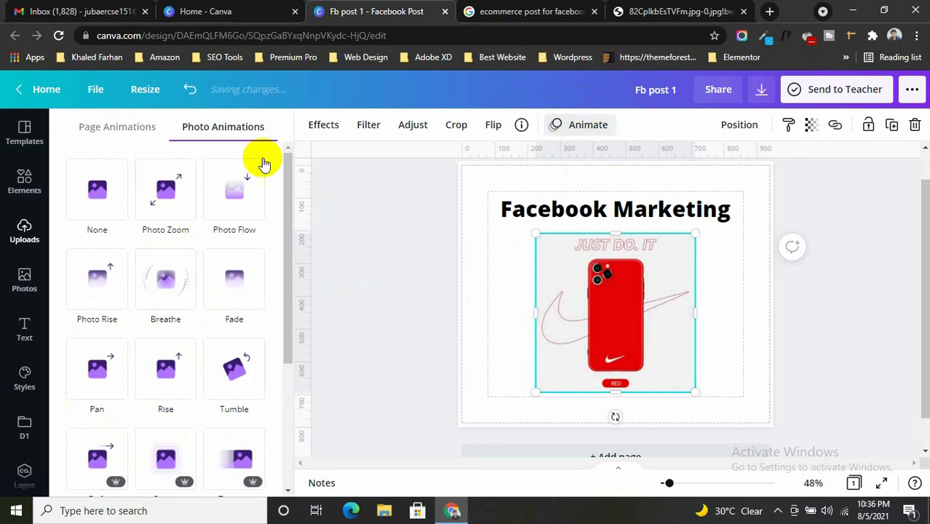
left_click(83, 190)
Step: Retry Background Remover on the phone case image and look over the other effects, from Photogenic and Pixelate to Frames
left_click(326, 128)
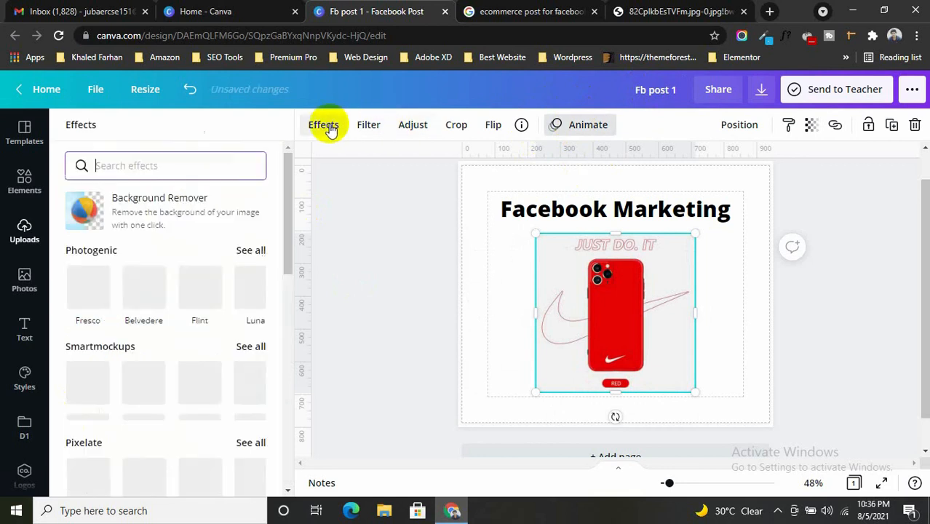
left_click(127, 207)
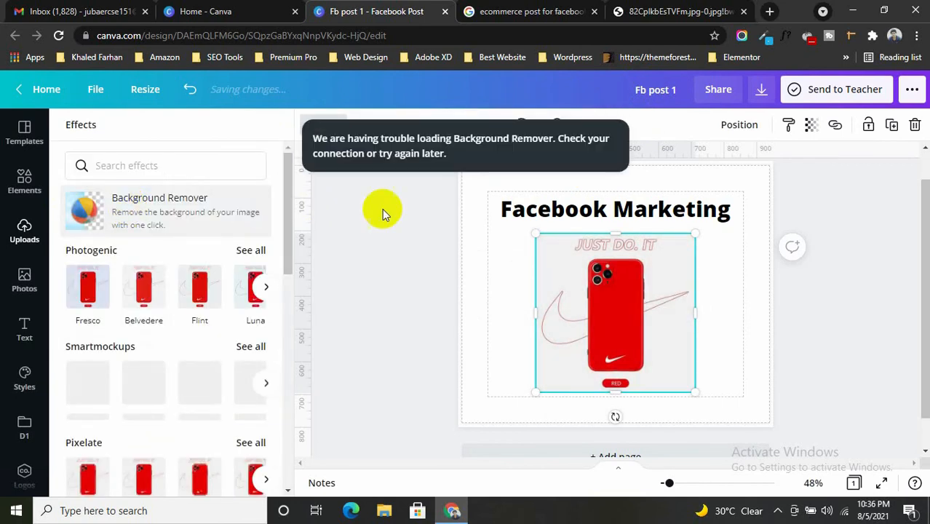
scroll(142, 280, "down", 1)
scroll(141, 187, "up", 1)
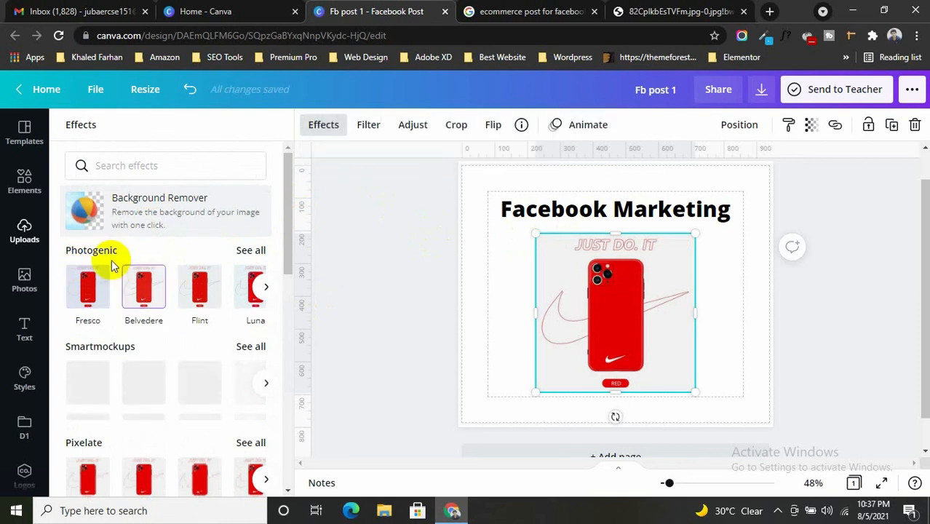
scroll(138, 315, "down", 1)
scroll(116, 320, "down", 1)
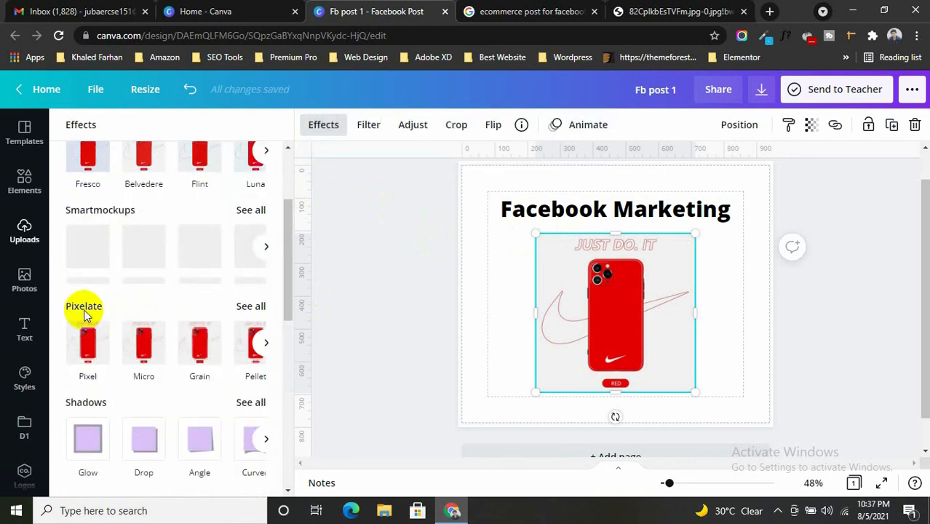
scroll(122, 304, "up", 2)
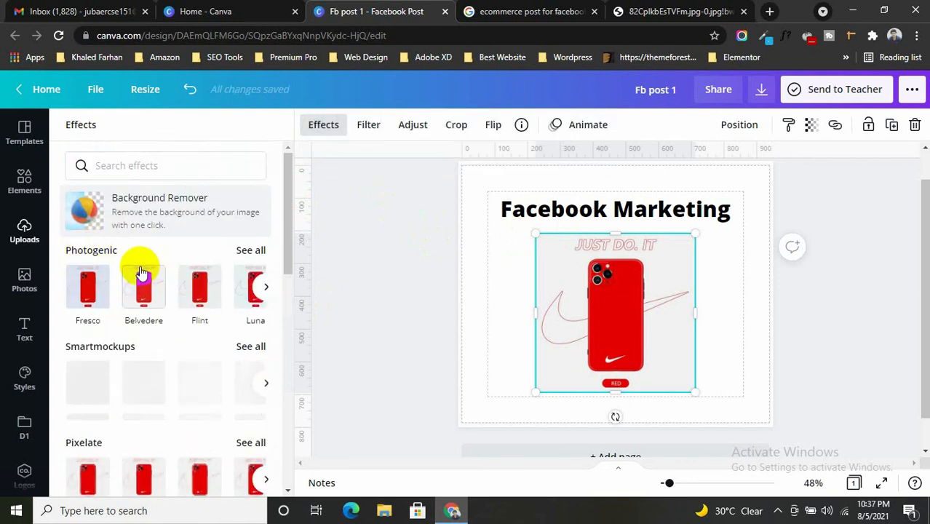
left_click(141, 274)
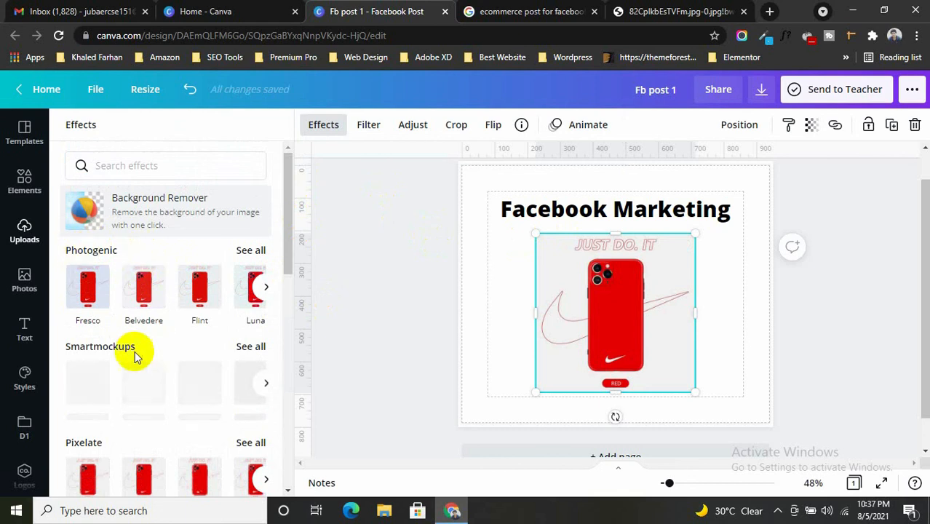
scroll(196, 332, "down", 5)
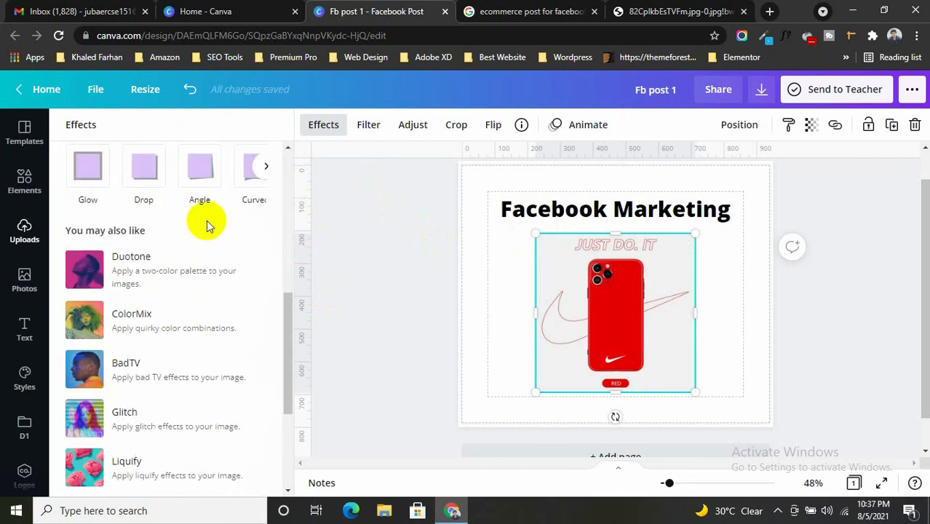
scroll(181, 267, "down", 3)
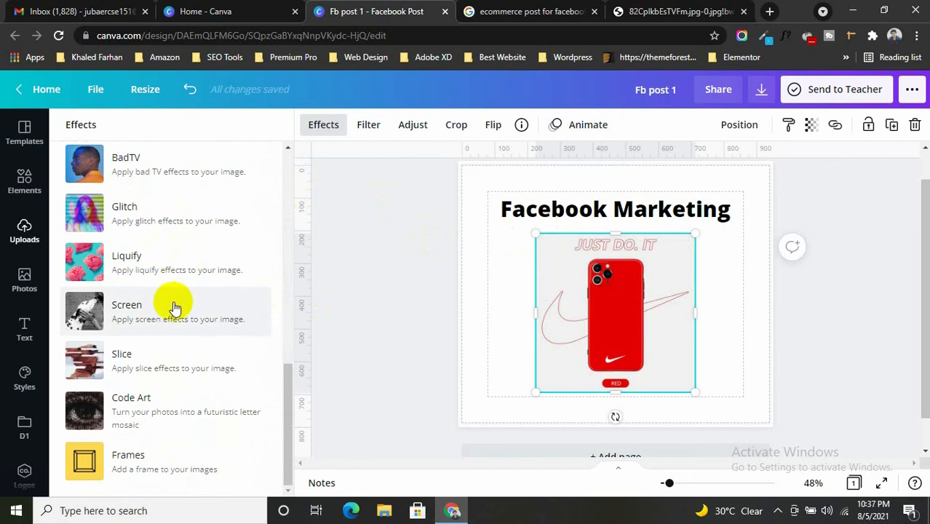
scroll(175, 308, "up", 8)
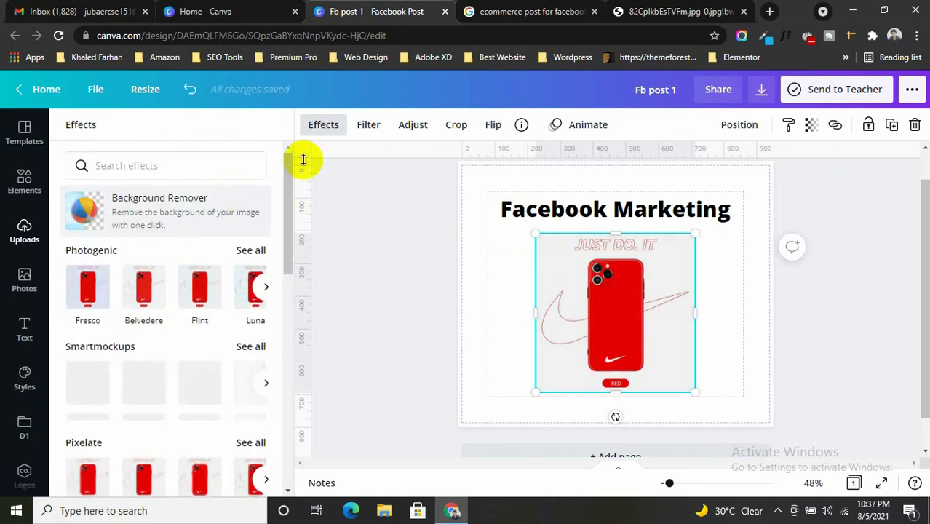
Step: Look over the filters, try a tint of 88 on the phone case image and return the tint to 0
left_click(369, 125)
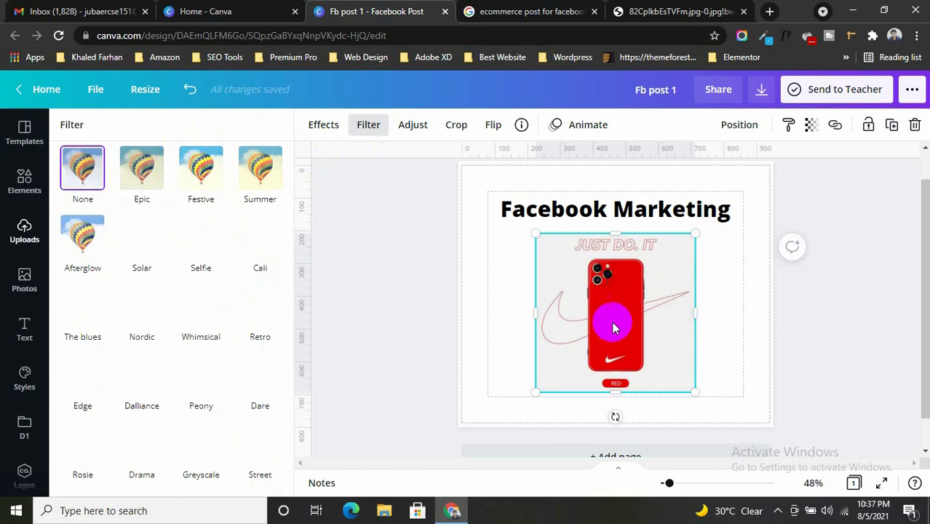
left_click(415, 128)
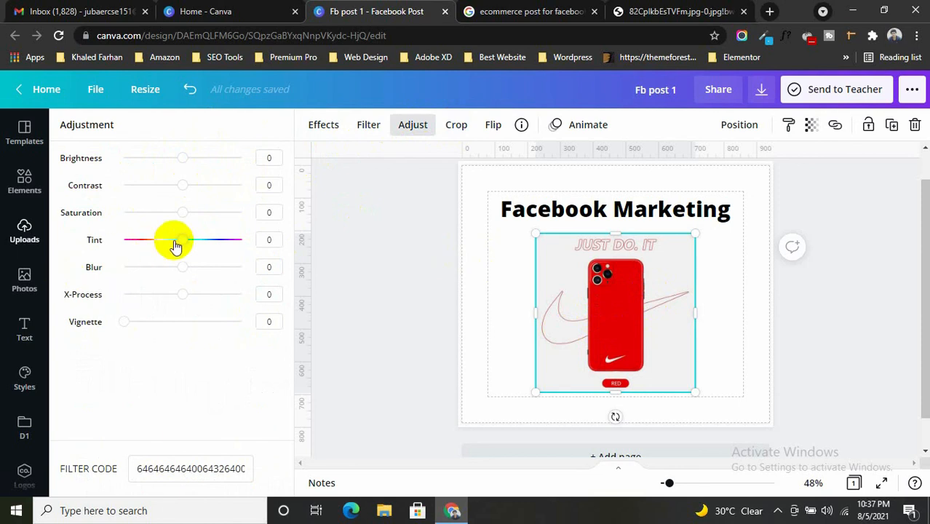
left_click_drag(185, 244, 235, 243)
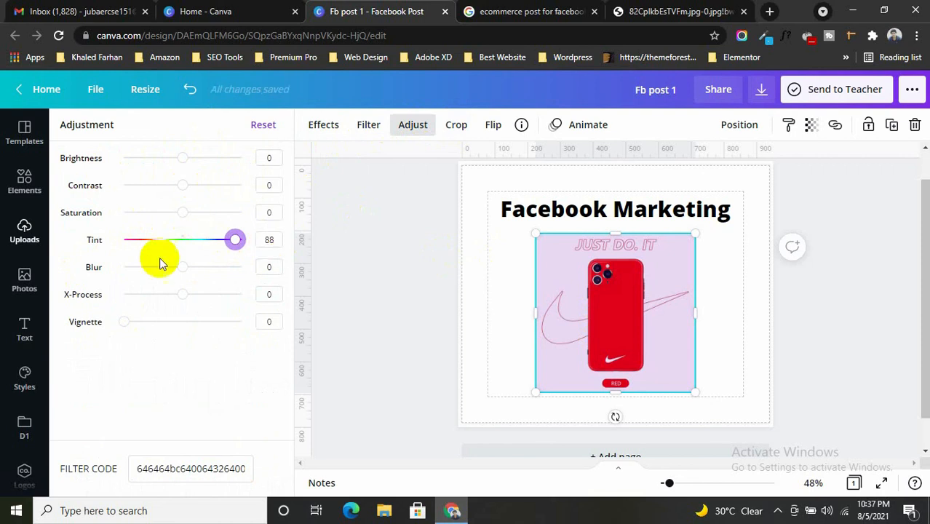
left_click_drag(226, 240, 182, 244)
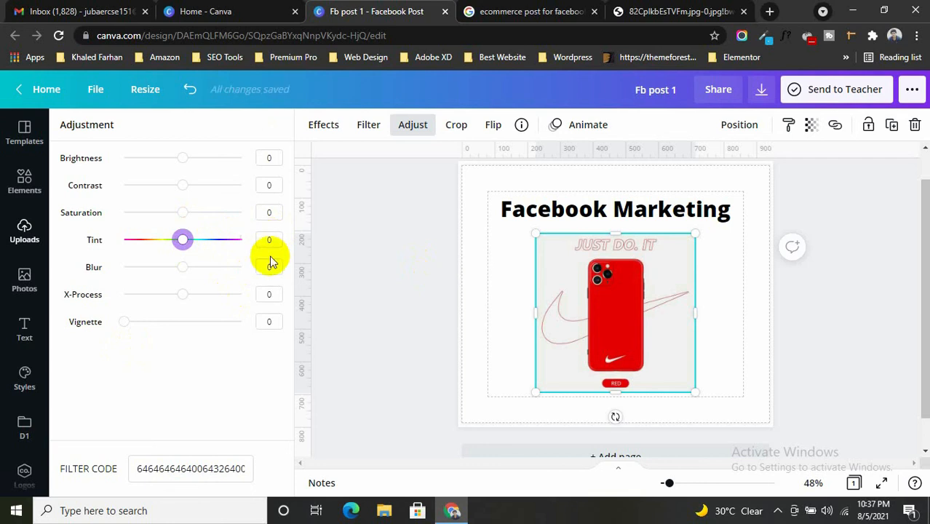
Step: Crop the phone case image closely around the red phone, cutting off the "JUST DO. IT" text and the RED label
left_click(457, 128)
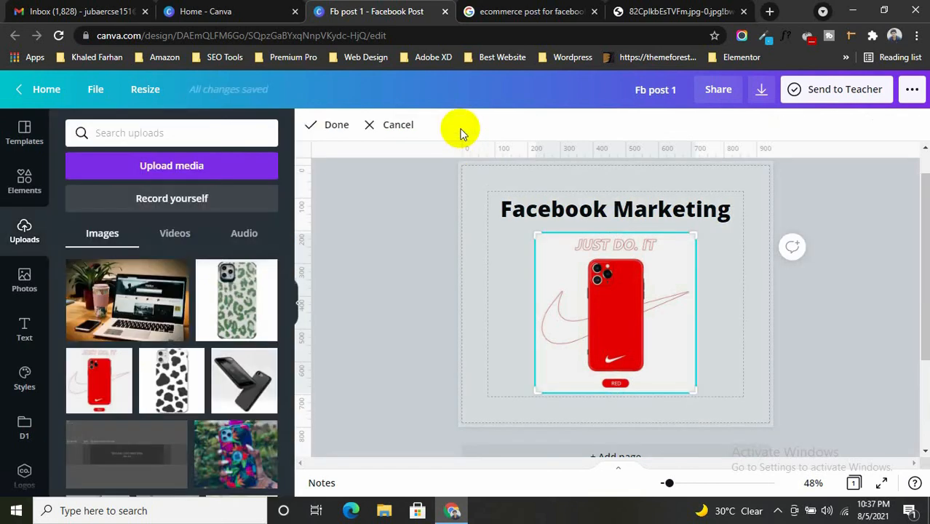
left_click_drag(537, 237, 573, 254)
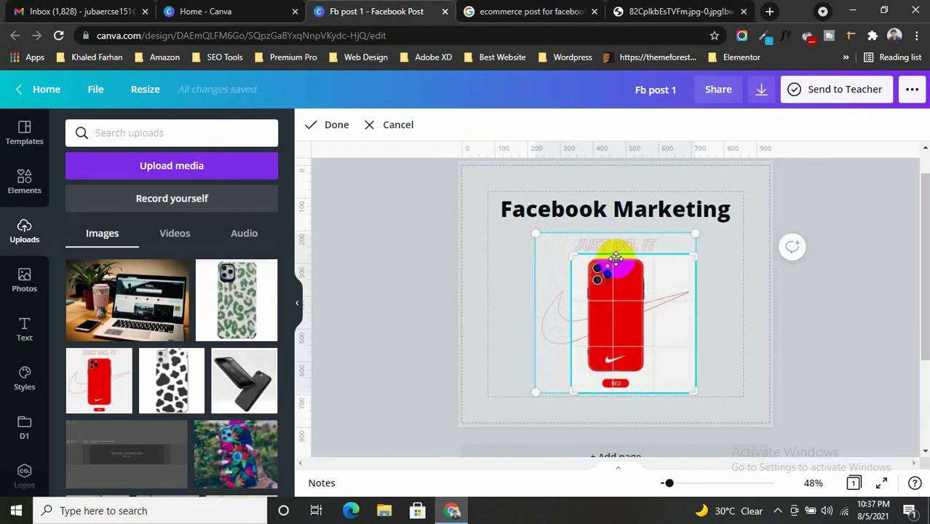
left_click_drag(696, 392, 668, 376)
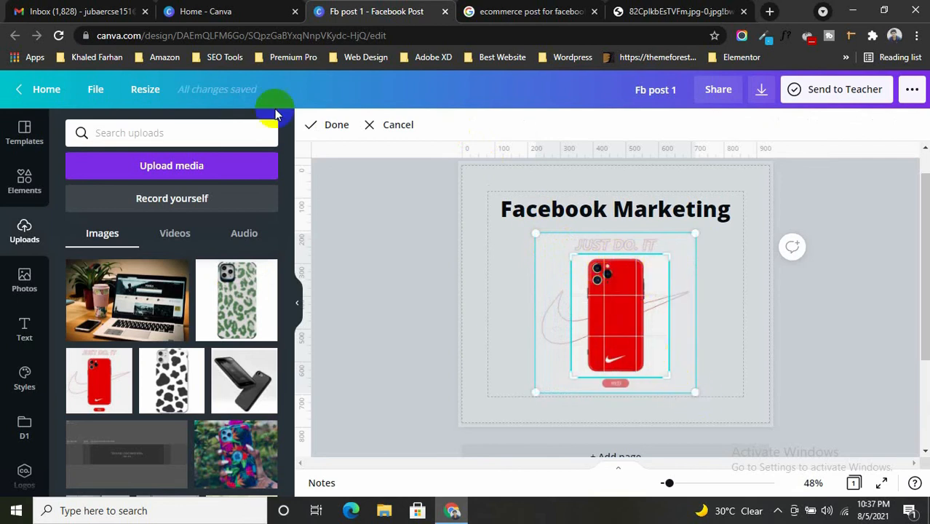
left_click(332, 124)
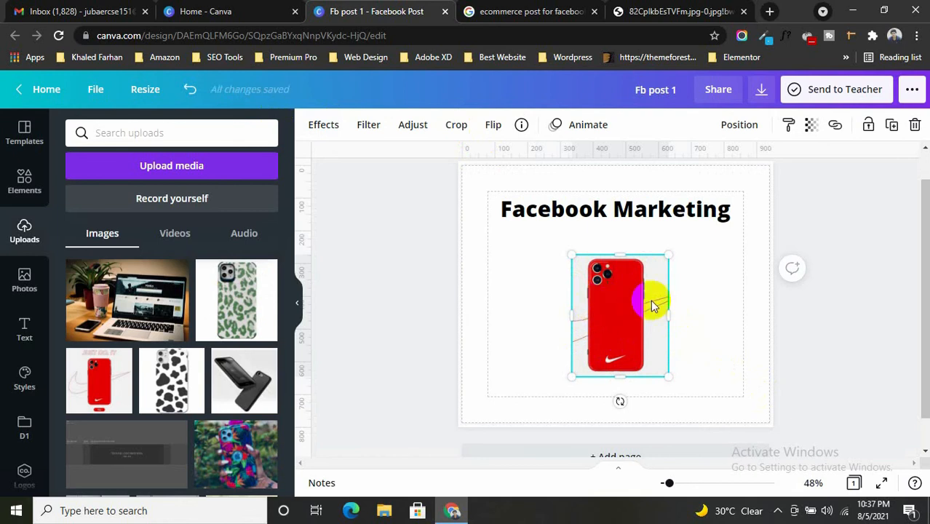
Step: Trim the phone case image's right side closer to the phone and view the image's file information
left_click_drag(669, 312, 658, 312)
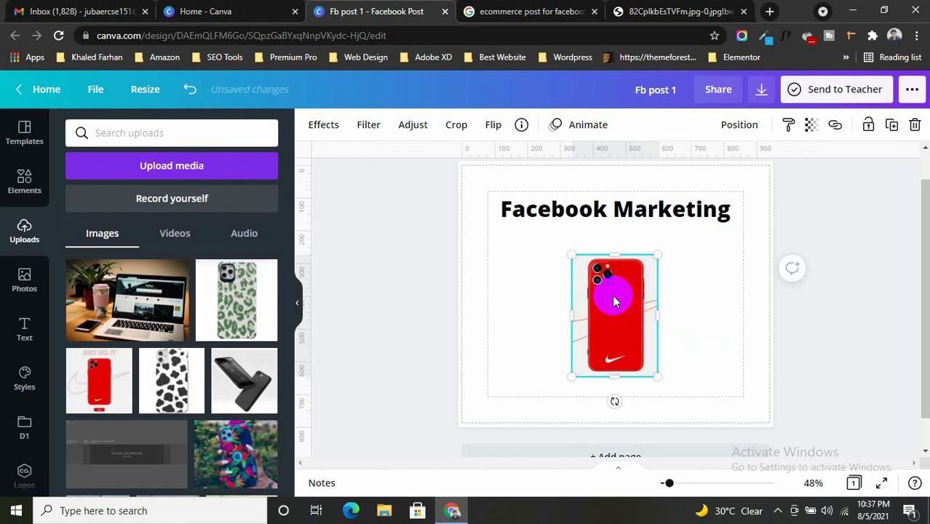
left_click(522, 129)
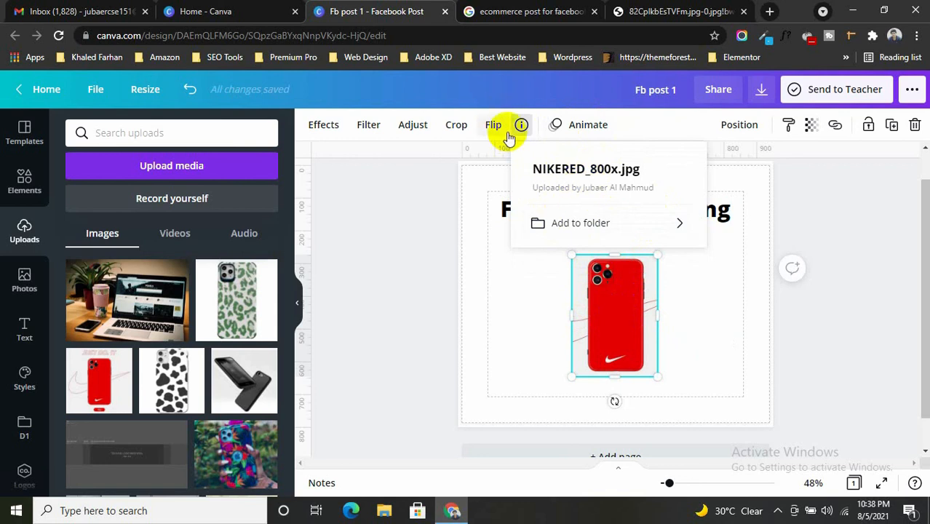
left_click(410, 202)
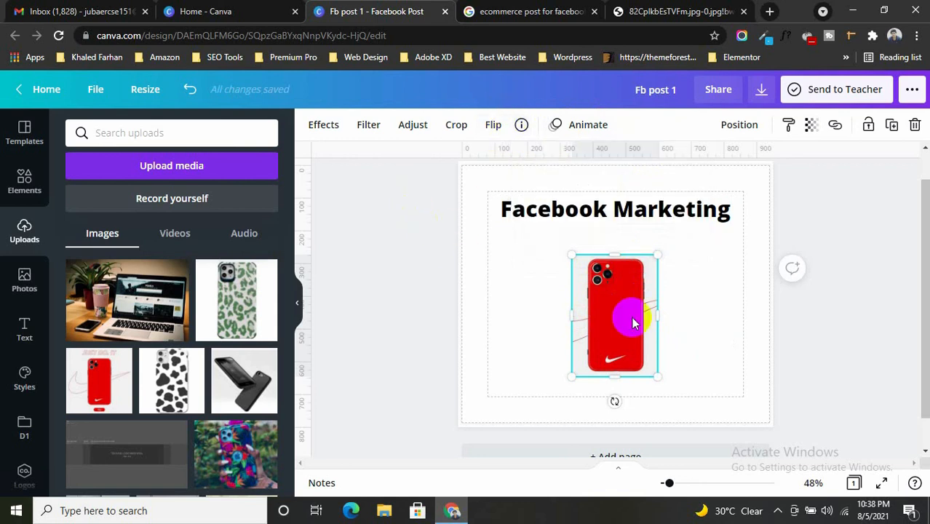
Step: Delete the phone case image from the page and search the elements for "Facebook logo"
key("Delete")
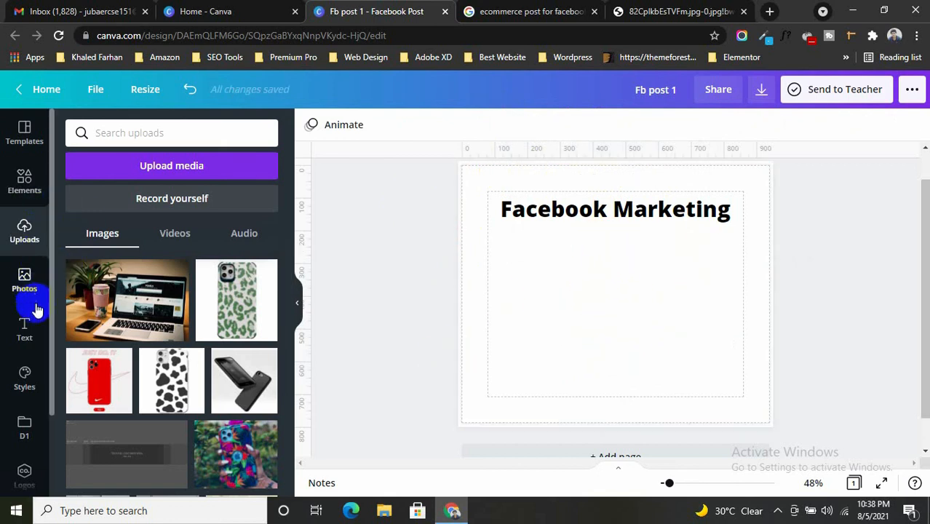
left_click(24, 181)
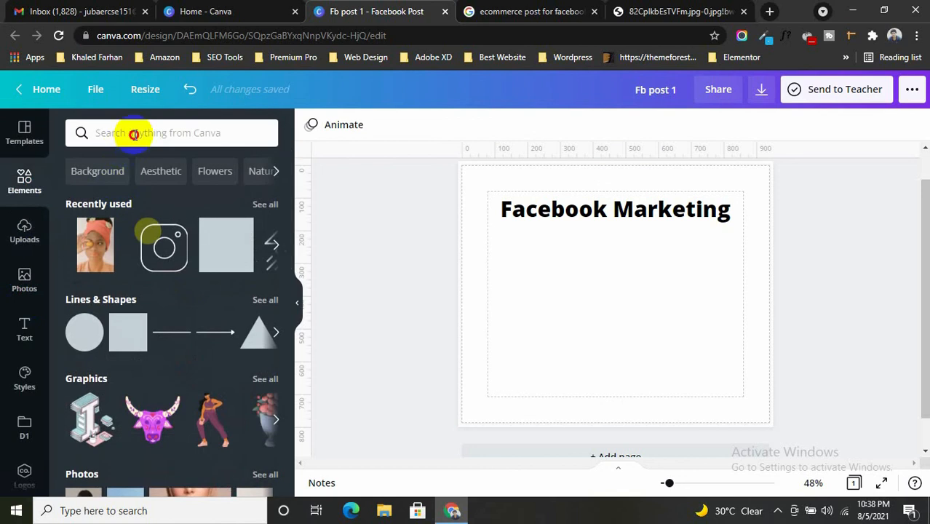
left_click(134, 134)
type("Faceb")
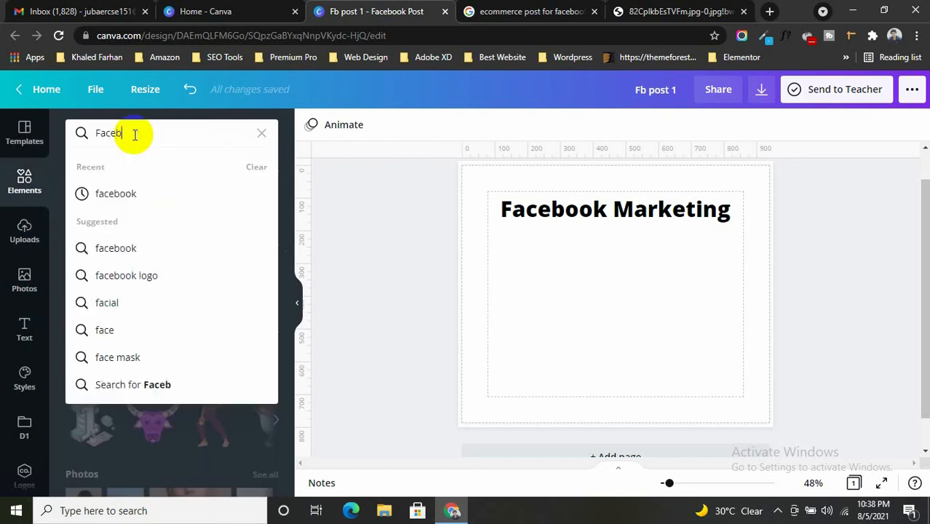
type("ook")
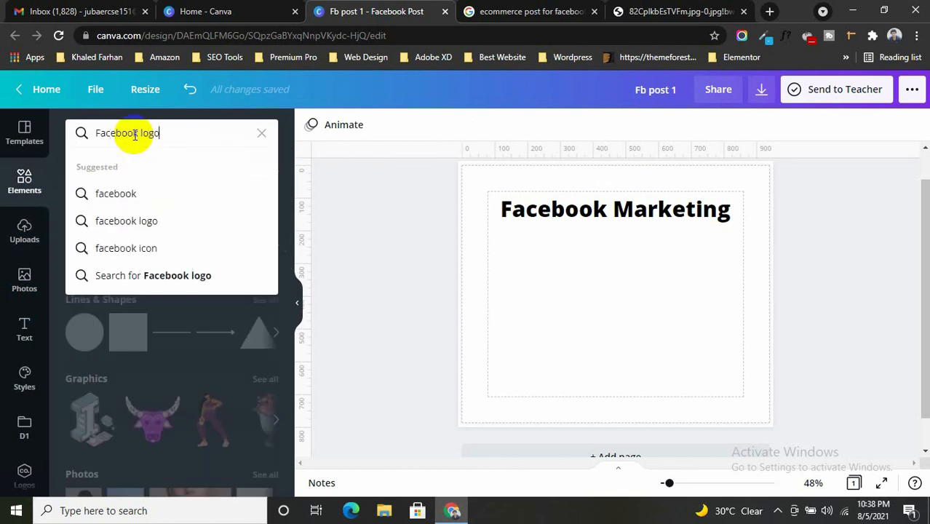
type(" logo")
key("Return")
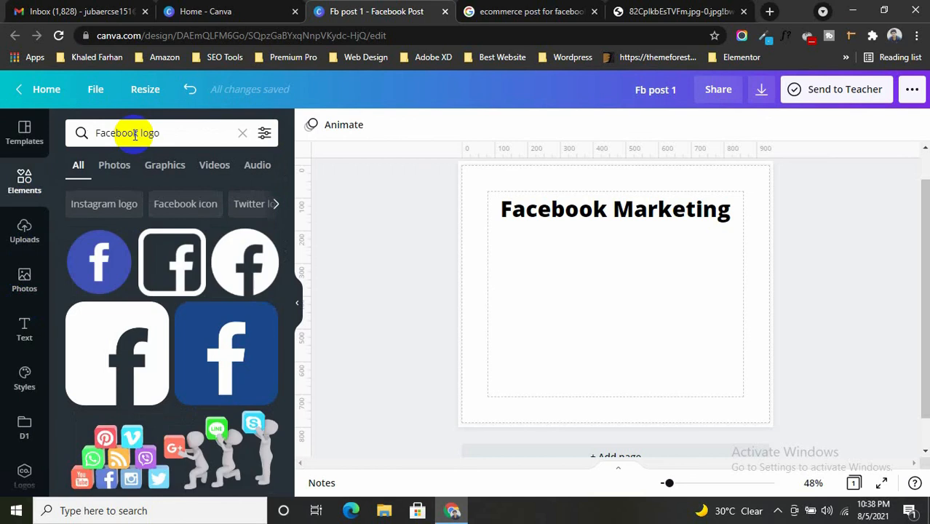
Step: Insert the dark blue square Facebook logo, shrink it and move it below the heading
left_click(224, 365)
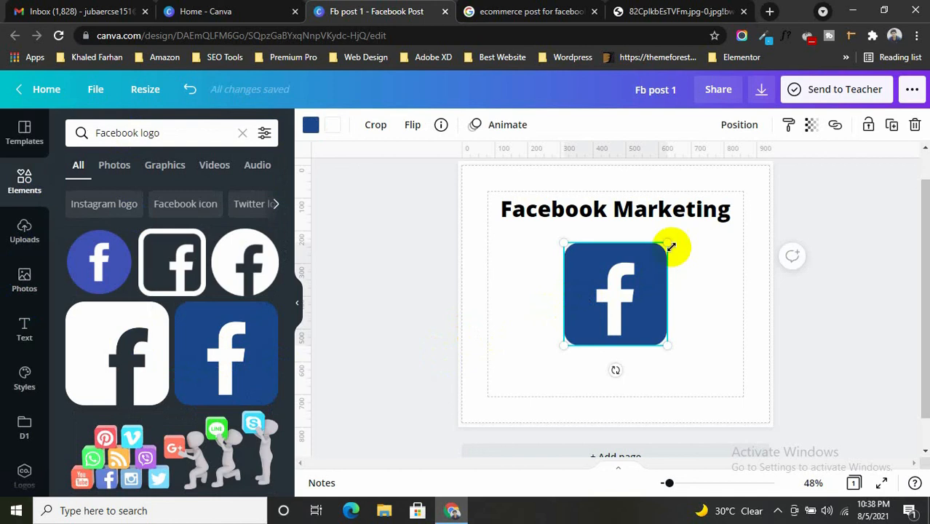
left_click_drag(671, 243, 630, 305)
left_click_drag(560, 296, 551, 286)
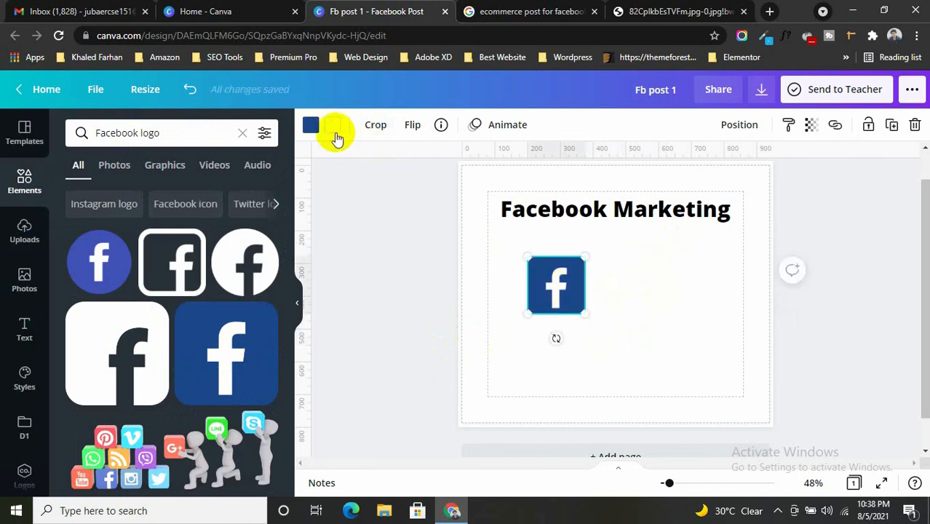
Step: Try red as the Facebook logo's background colour, undo it, and place the logo smaller just below the start of the heading
left_click(311, 128)
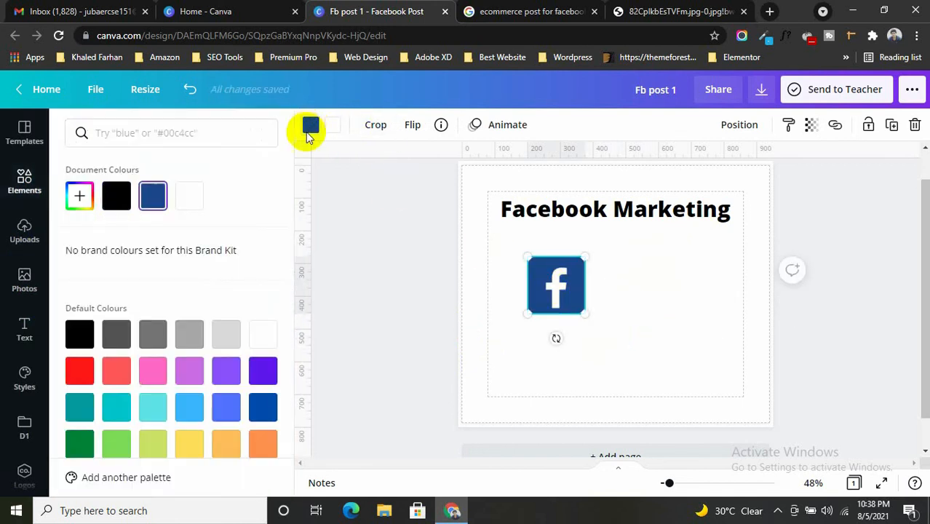
left_click(79, 370)
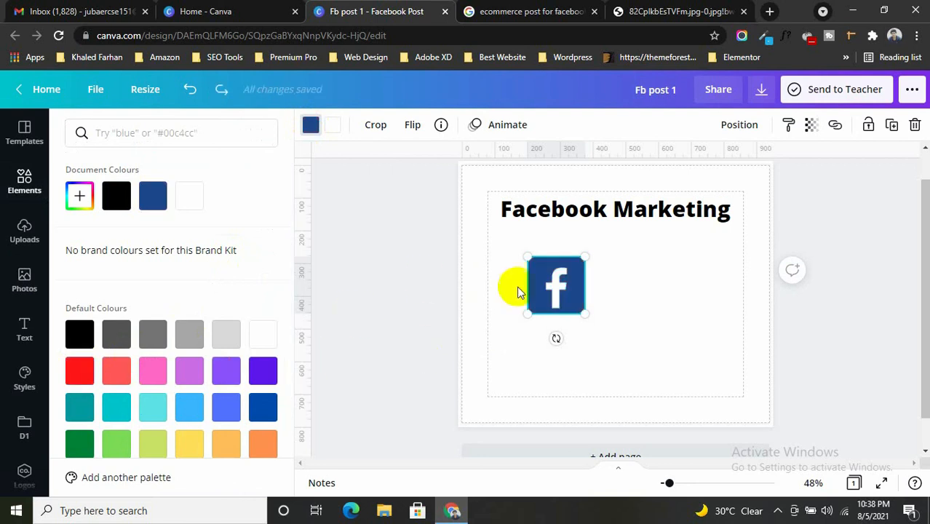
left_click_drag(534, 270, 507, 249)
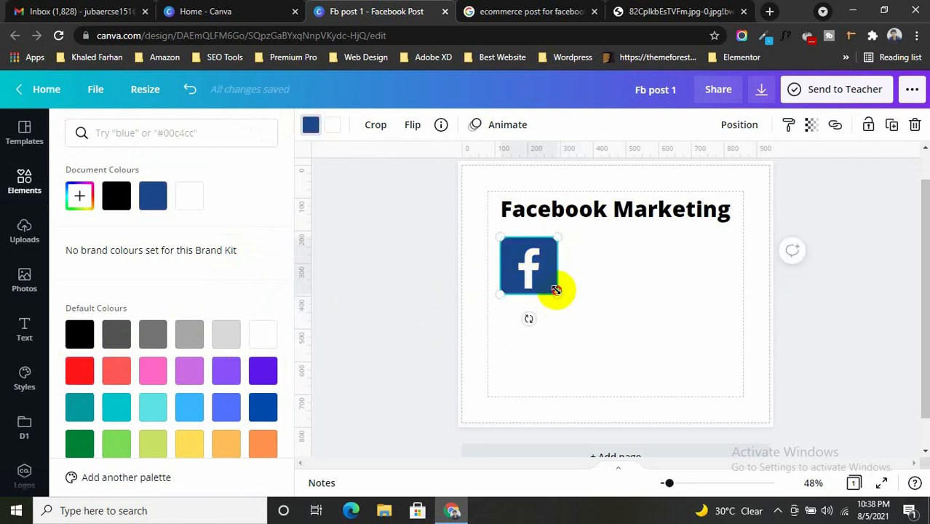
left_click_drag(557, 292, 522, 251)
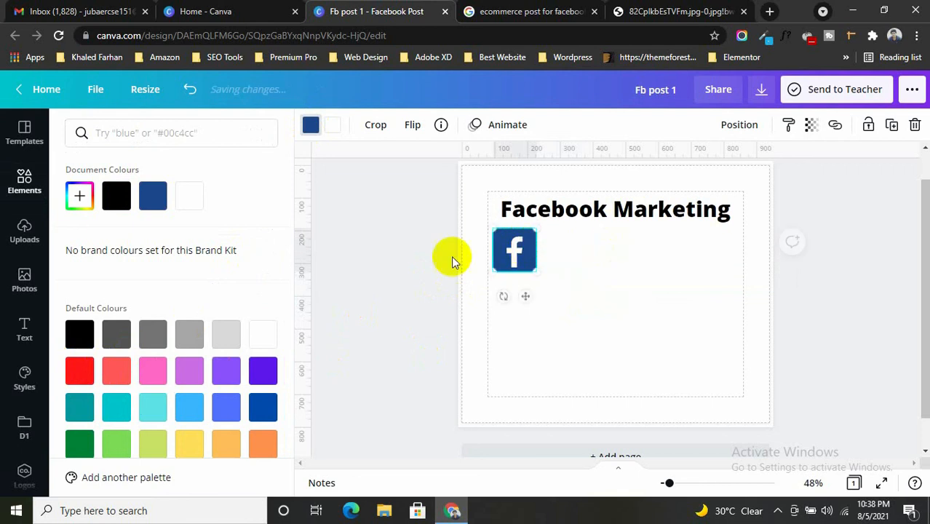
left_click(125, 146)
type("twi")
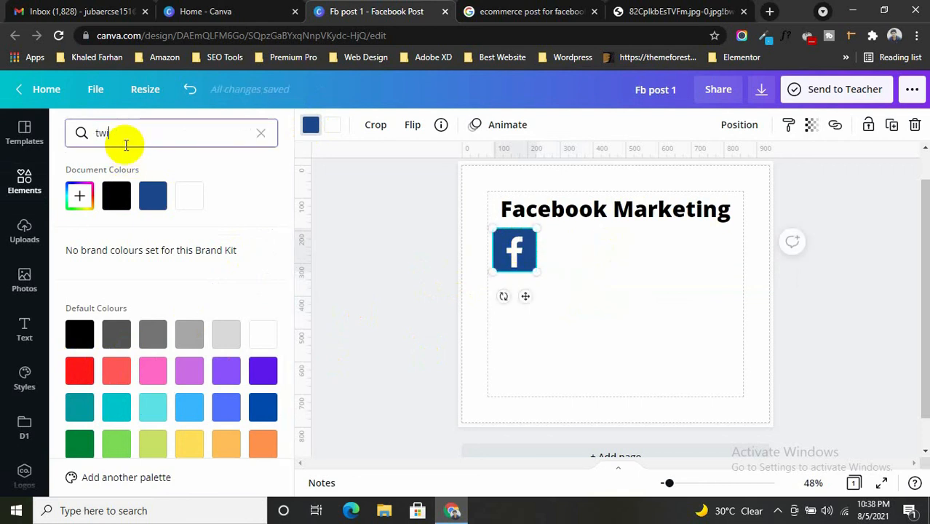
type("tter")
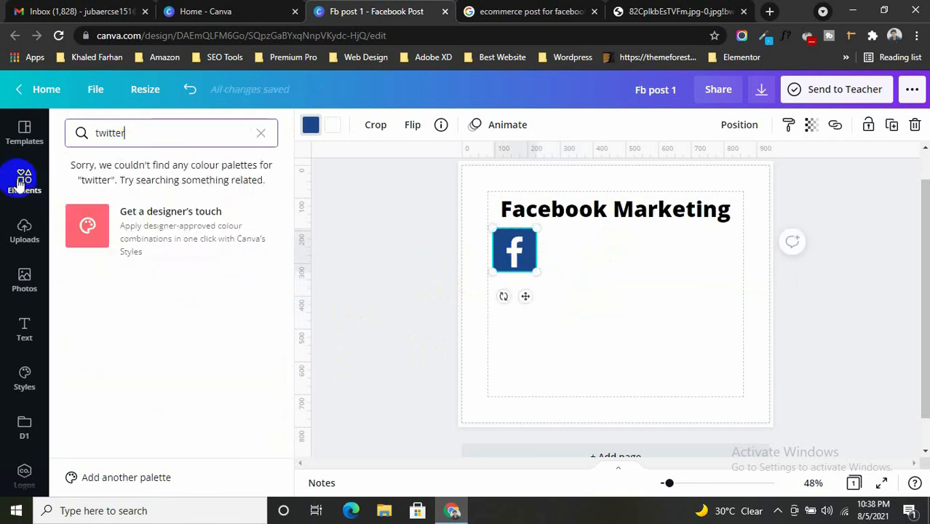
Step: Search the elements for "twitter" and insert the round blue Twitter logo, scaled down to sit beside the Facebook logo
left_click(24, 182)
double_click(151, 133)
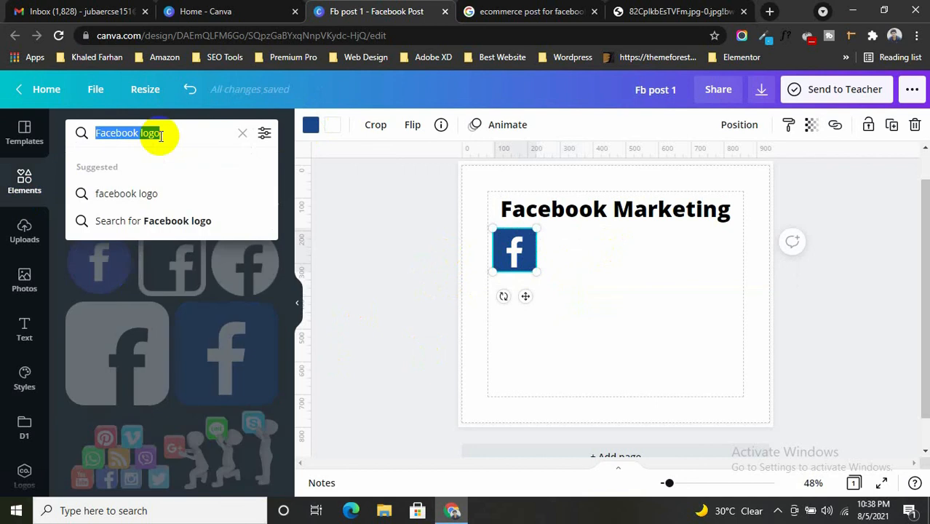
type("twitt")
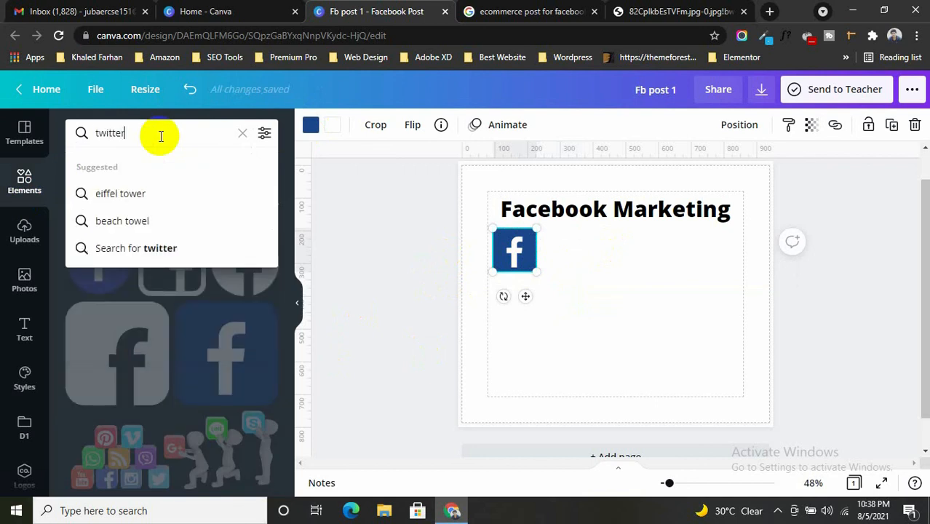
type("er")
key("Return")
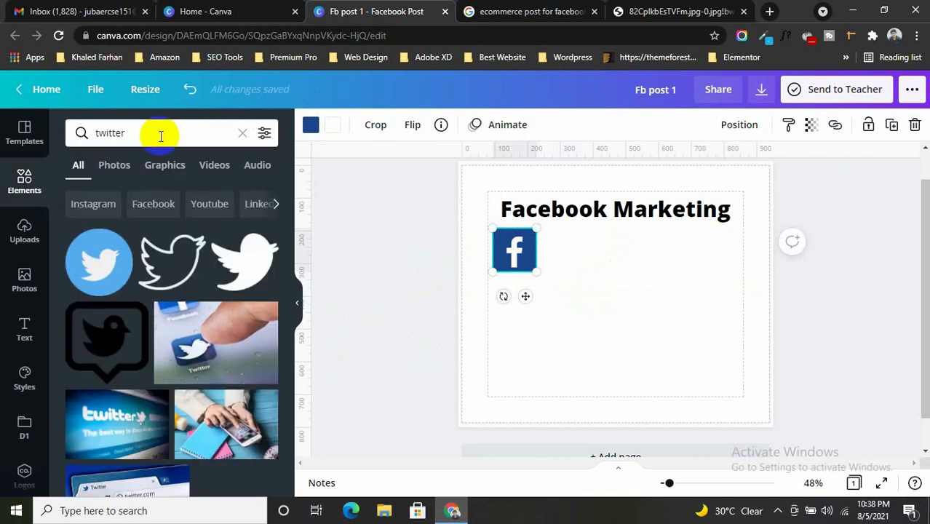
left_click(86, 266)
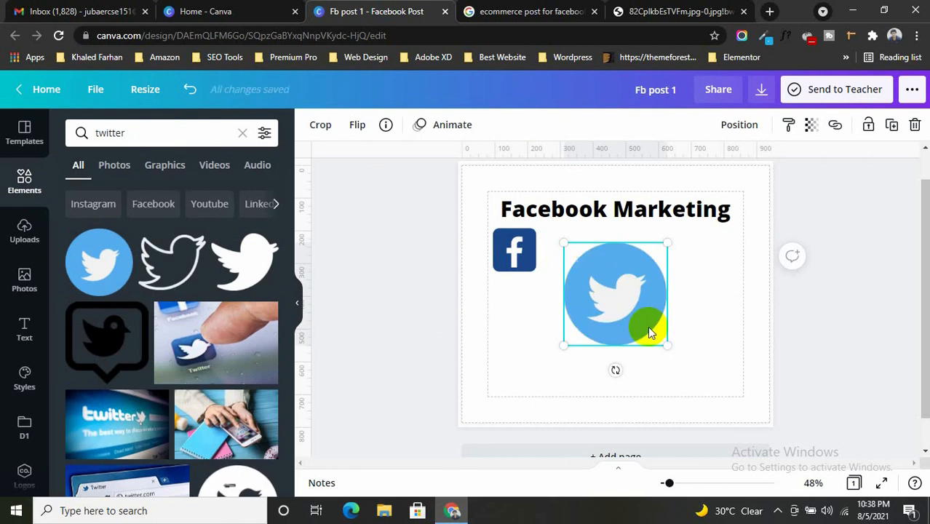
left_click_drag(670, 351, 599, 281)
Step: Clear the element search and look through the element categories, from shapes, graphics and photos to charts, frames and grids
left_click(242, 133)
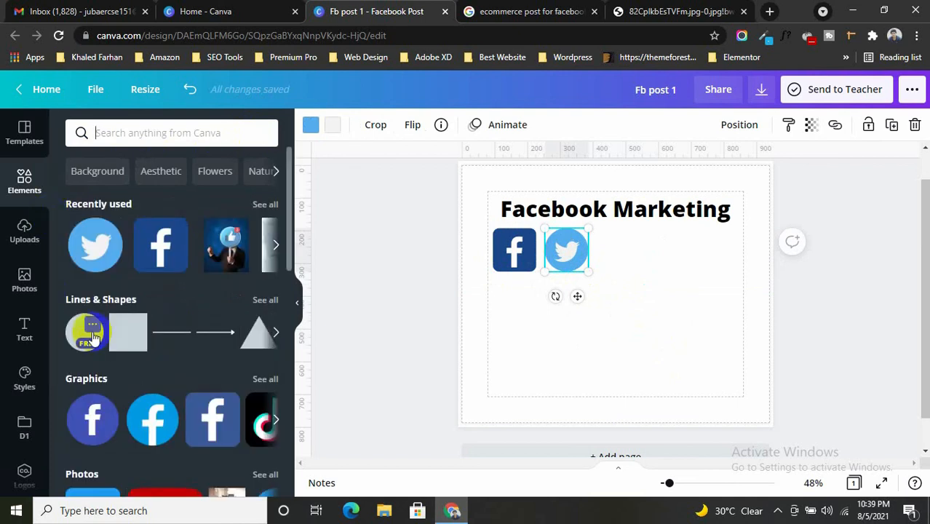
scroll(139, 331, "down", 2)
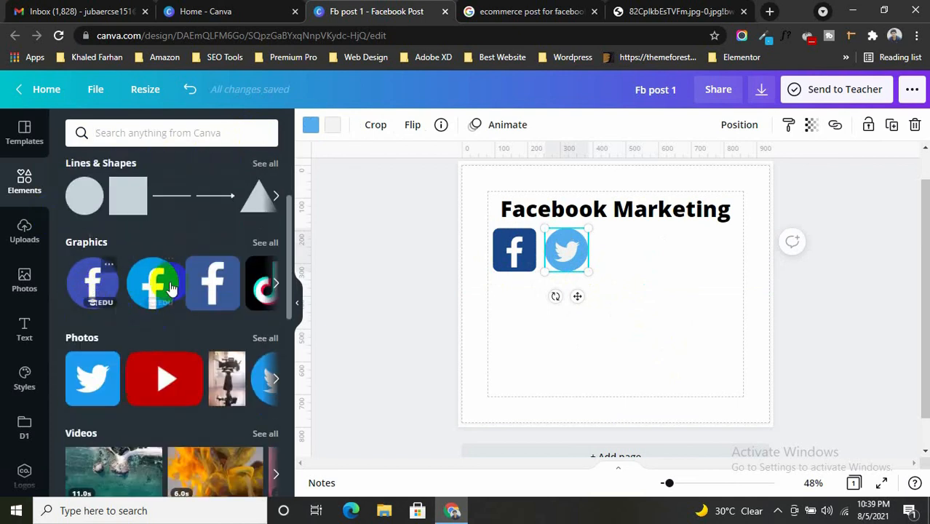
left_click(275, 283)
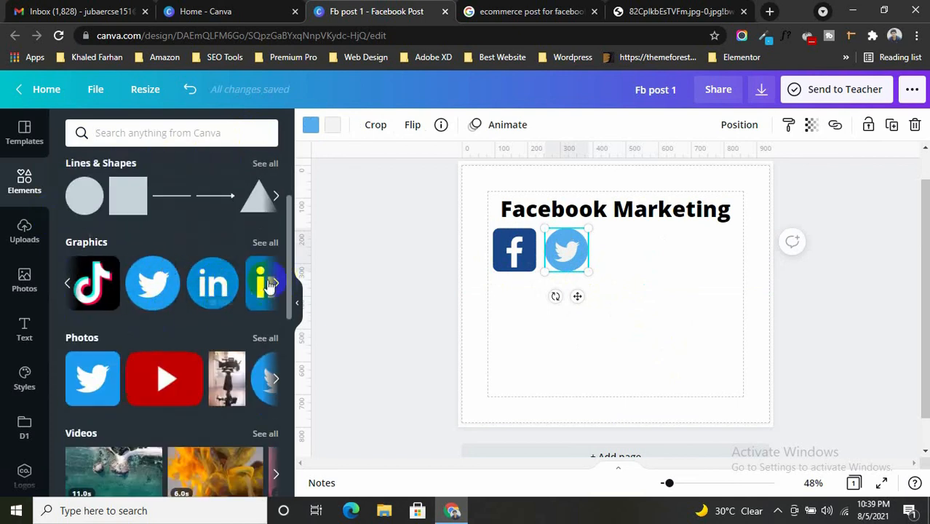
scroll(138, 337, "down", 1)
scroll(138, 337, "down", 2)
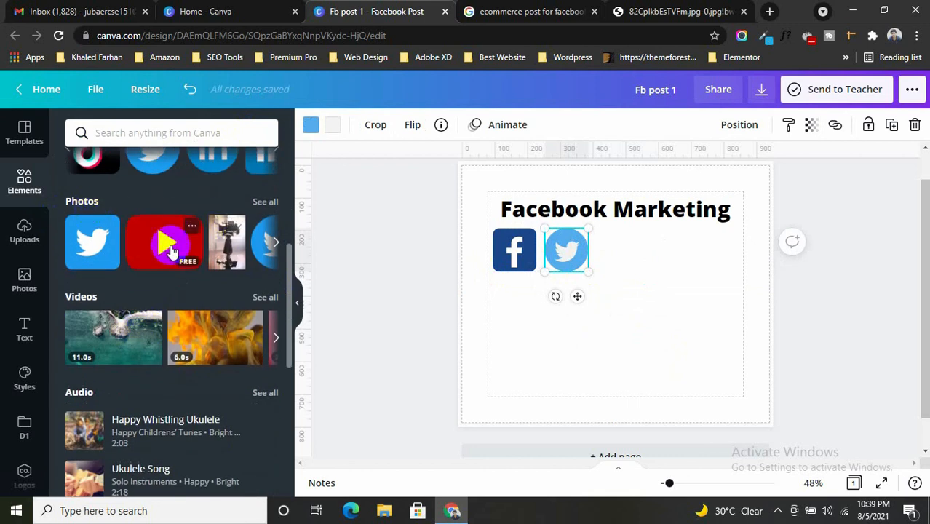
scroll(138, 240, "down", 2)
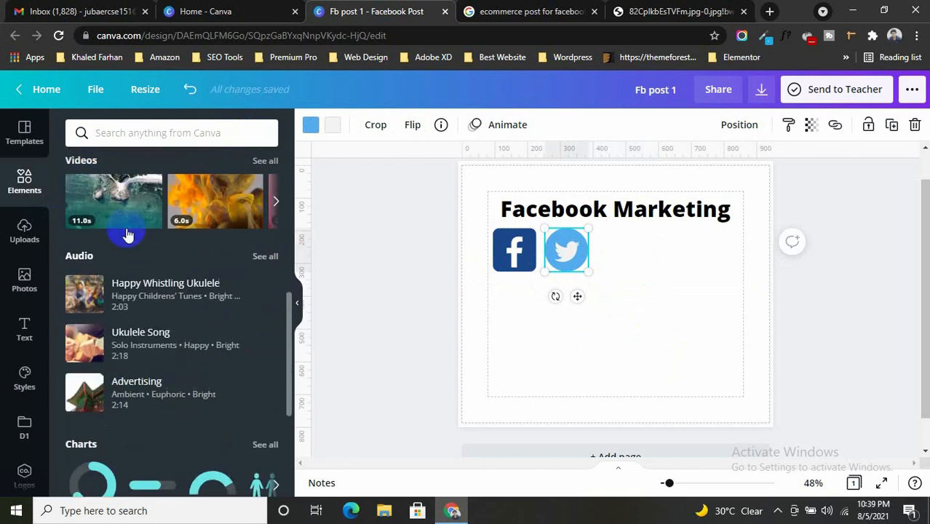
scroll(182, 247, "down", 2)
scroll(203, 270, "up", 8)
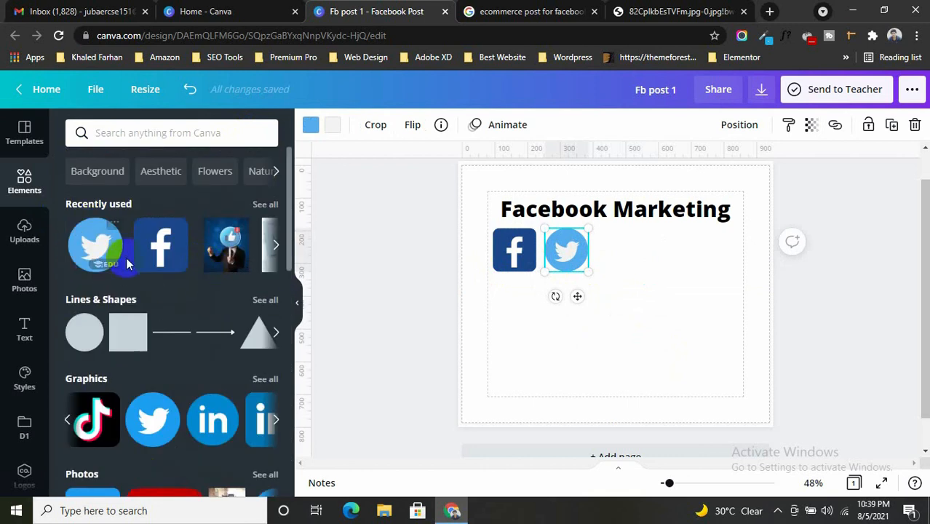
scroll(116, 320, "down", 5)
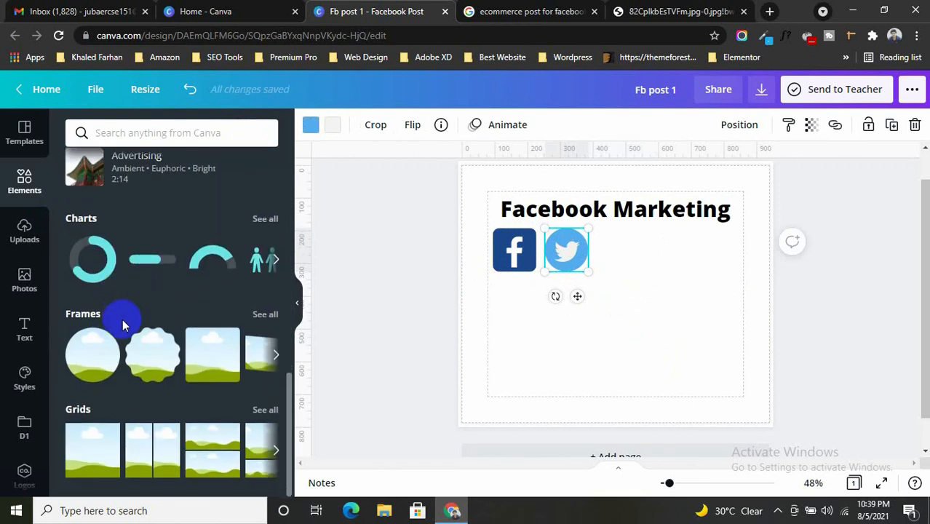
Step: Insert the rounded square frame, shrink it and place it beside the Twitter logo below the heading
left_click(208, 357)
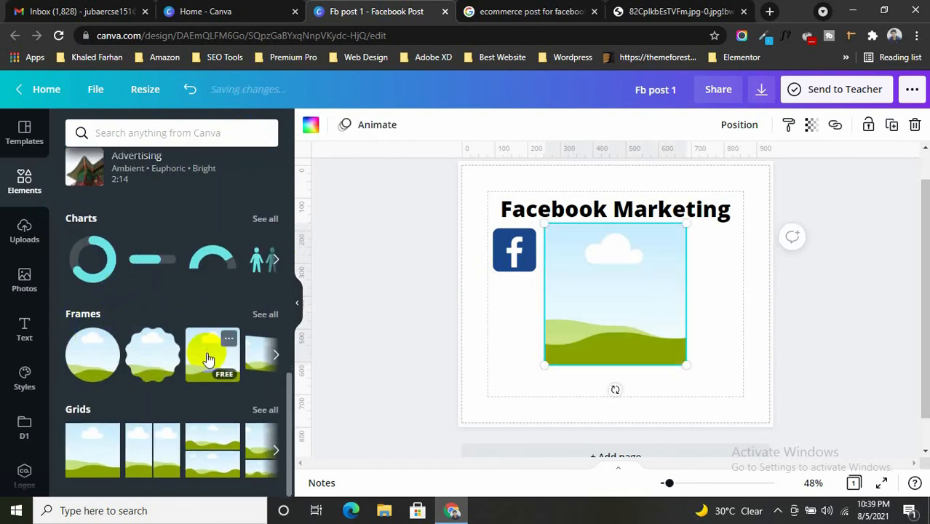
left_click_drag(598, 283, 680, 342)
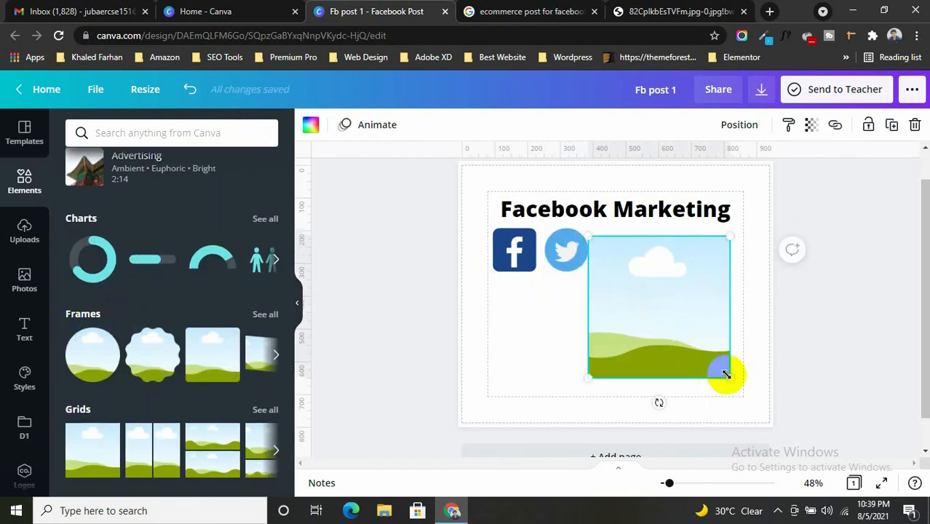
left_click_drag(726, 373, 687, 327)
left_click_drag(639, 278, 657, 284)
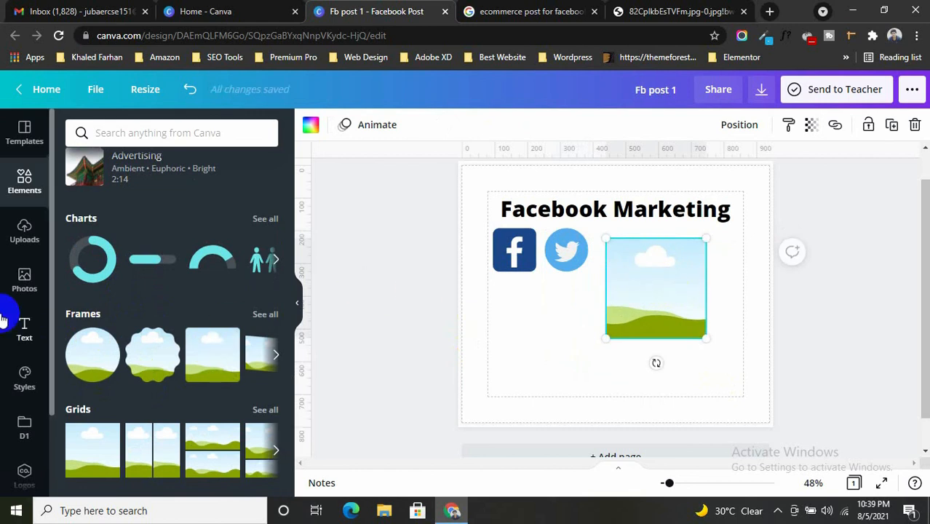
Step: Fill the rounded square frame with the uploaded photo of the woman in a white shirt beside a plant
left_click(22, 233)
scroll(204, 339, "down", 10)
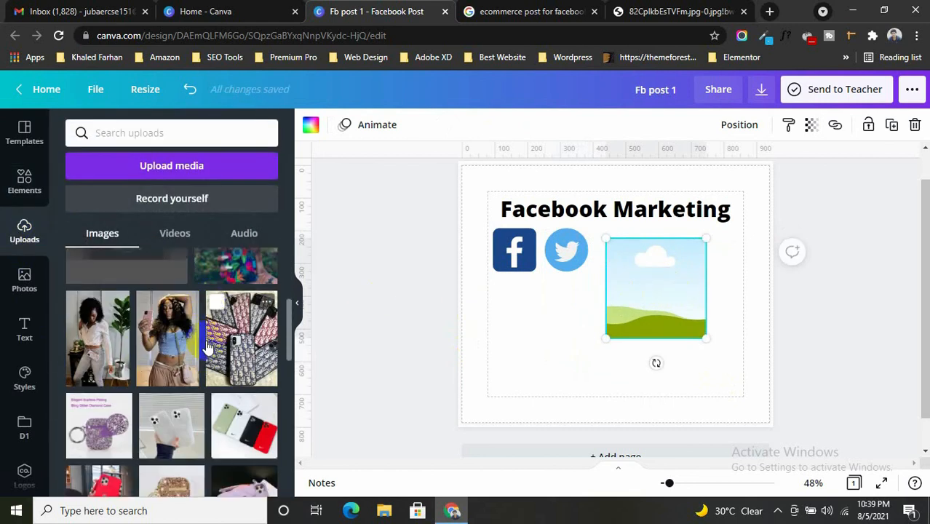
scroll(208, 347, "up", 8)
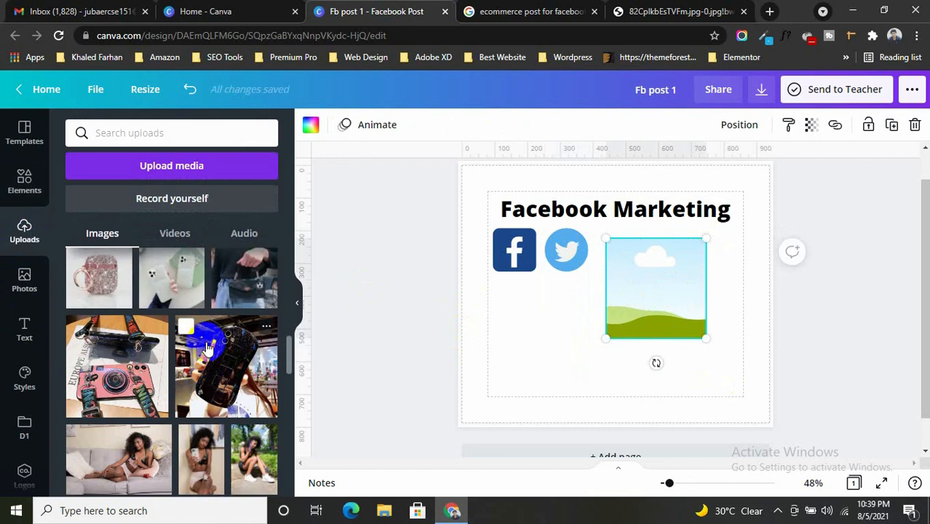
left_click_drag(87, 335, 669, 305)
double_click(673, 290)
left_click(808, 337)
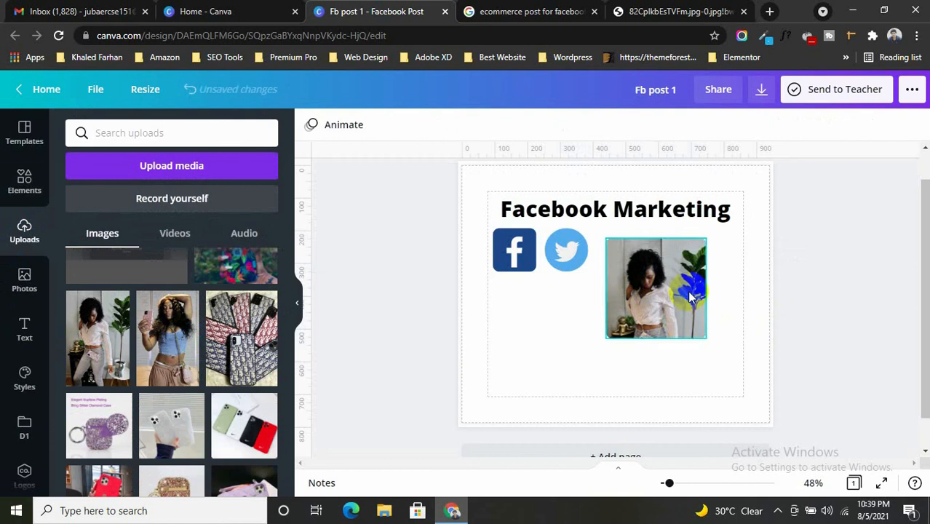
Step: Insert the circular frame and move it beneath the Facebook and Twitter logos, shifting the rounded square photo slightly down
left_click(24, 179)
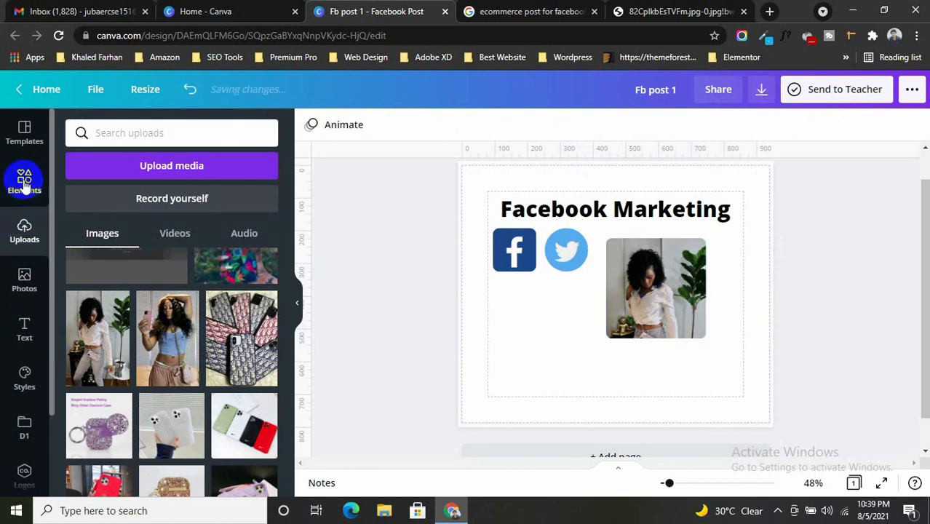
left_click(94, 361)
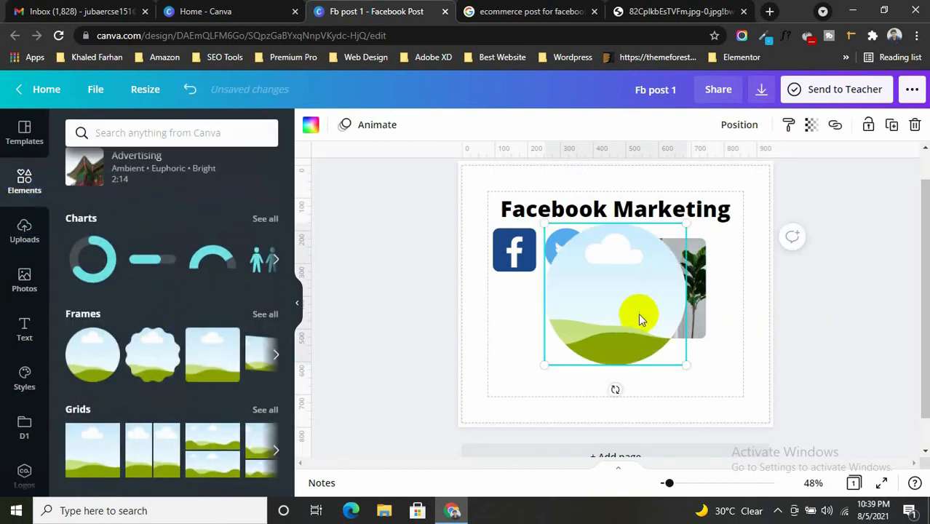
left_click_drag(596, 307, 503, 327)
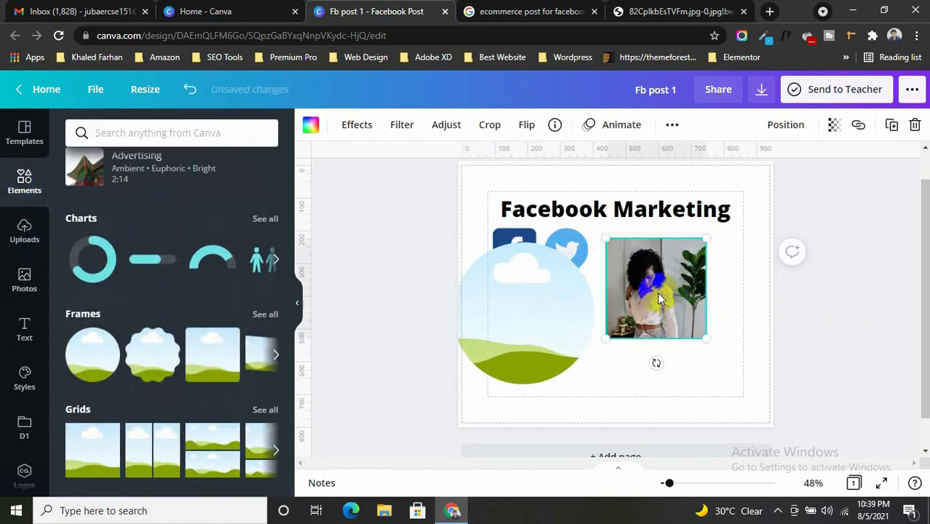
mouse_move(657, 292)
left_mouse_down()
mouse_move(540, 329)
mouse_move(657, 319)
mouse_move(660, 309)
left_mouse_up()
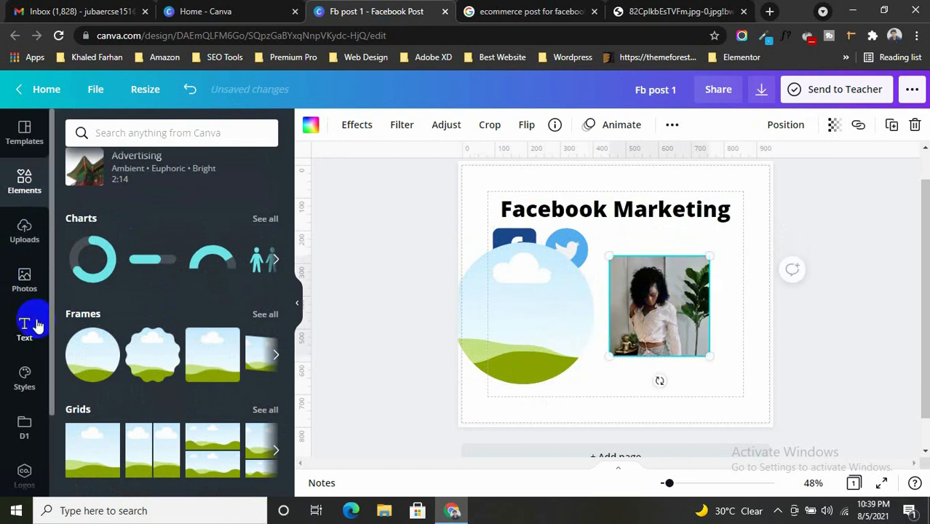
Step: Fill the circular frame with the uploaded photo of the woman in a white shirt beside a plant
left_click(24, 229)
left_click_drag(101, 348, 592, 332)
double_click(522, 306)
left_click(599, 362)
left_click(572, 331)
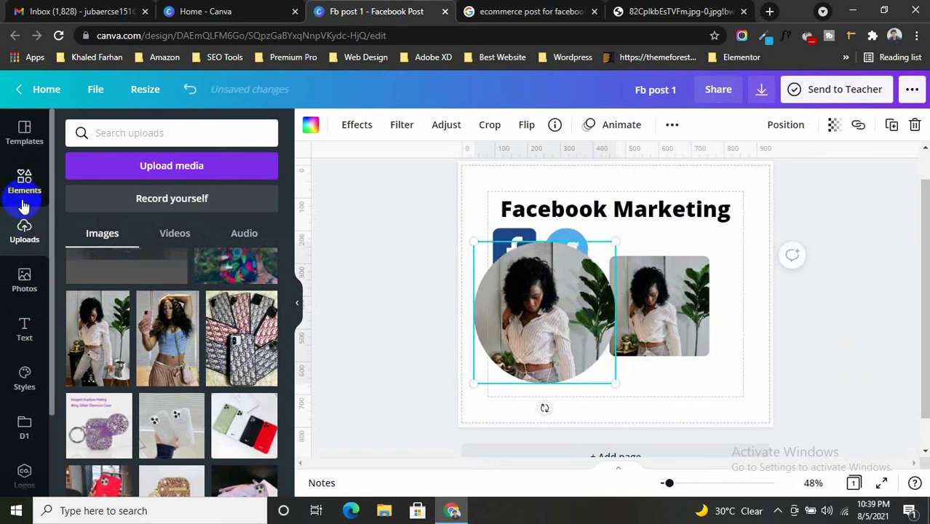
Step: Return to the design elements and delete the rounded square photo along with its empty frame
left_click(25, 282)
left_click(24, 182)
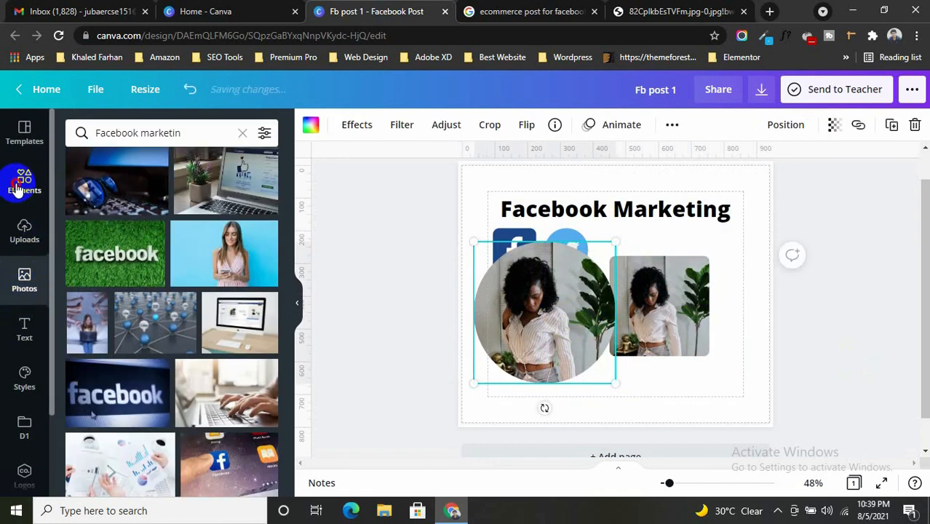
left_click(190, 250)
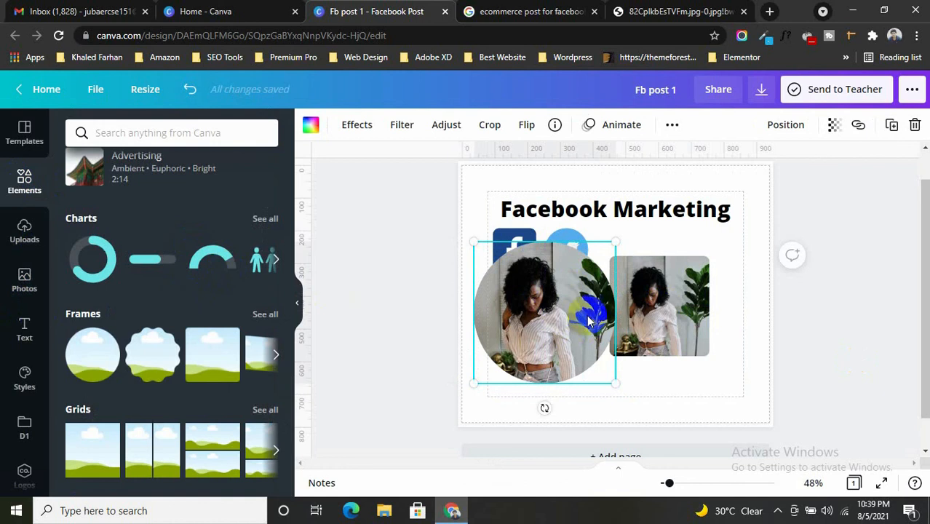
left_click(676, 301)
key("Delete")
left_click(647, 301)
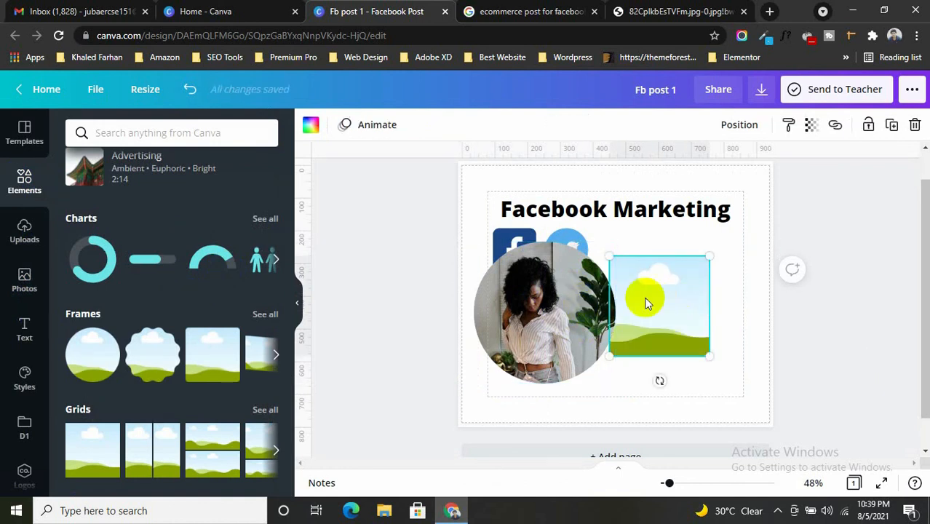
key("Delete")
Step: Move the circular photo to the free area beside the Twitter logo and shrink it to fit below the heading
left_click(586, 351)
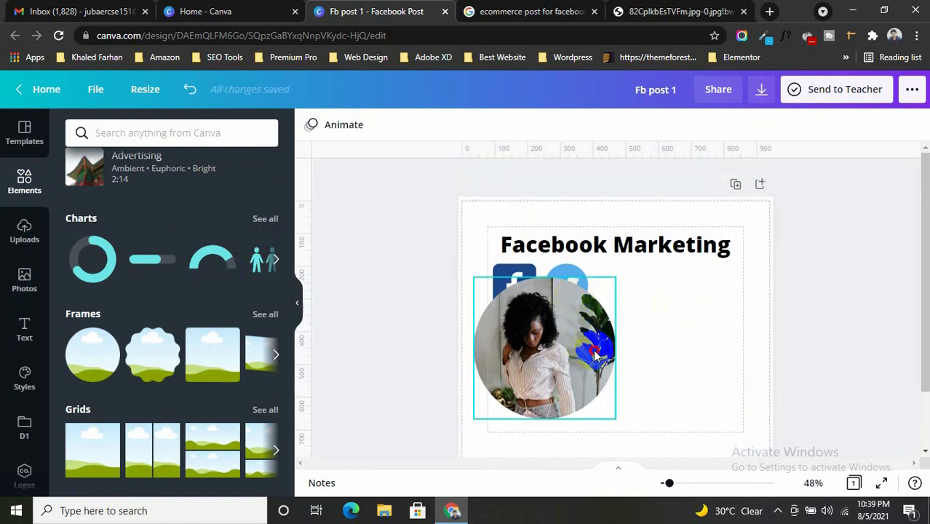
left_click_drag(587, 351, 691, 320)
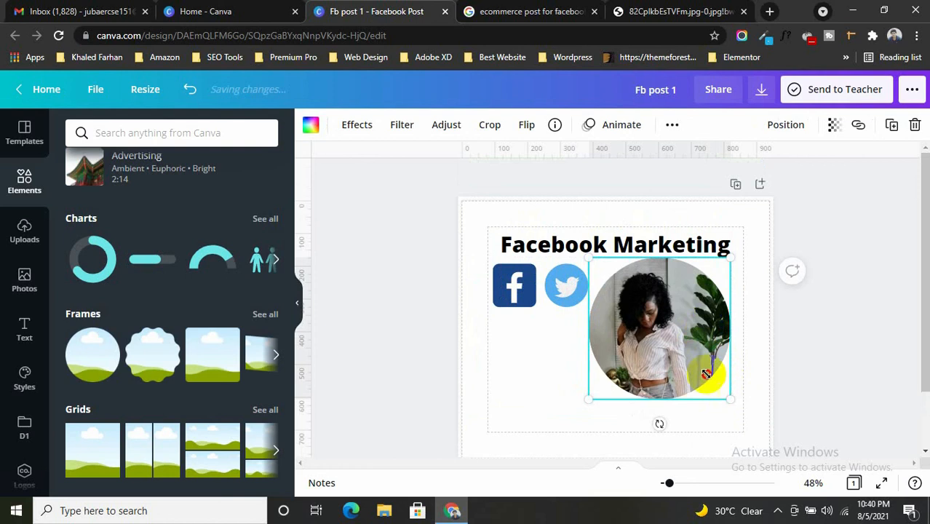
left_click_drag(725, 389, 713, 318)
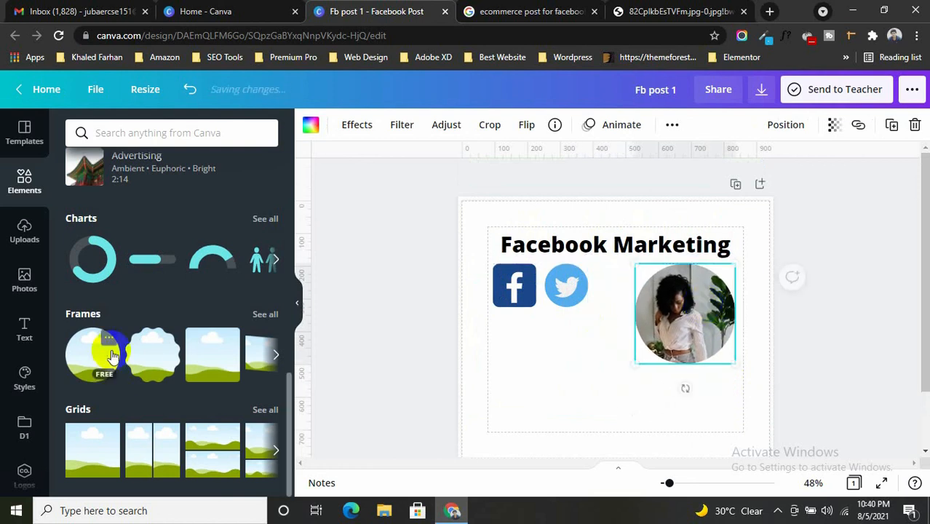
Step: Look through the full collection of frames, then clear the element search
left_click(276, 355)
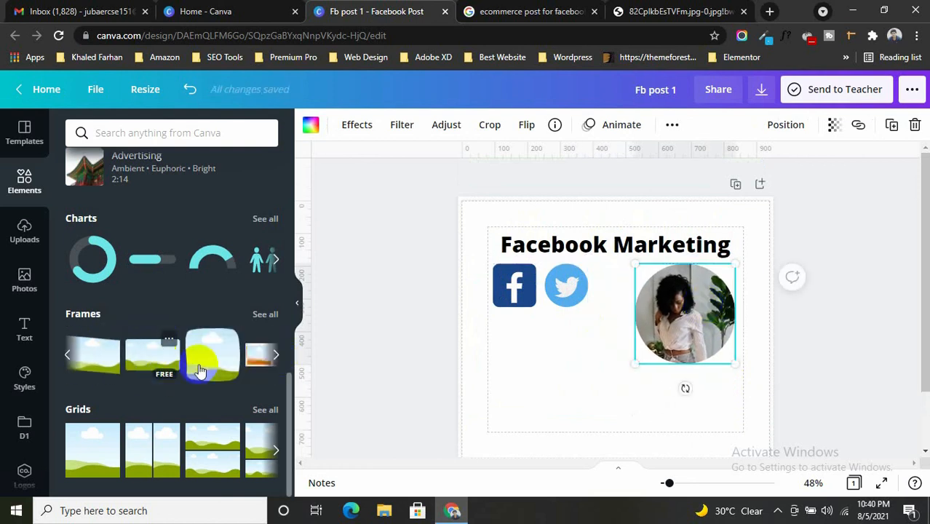
left_click(276, 354)
left_click(269, 315)
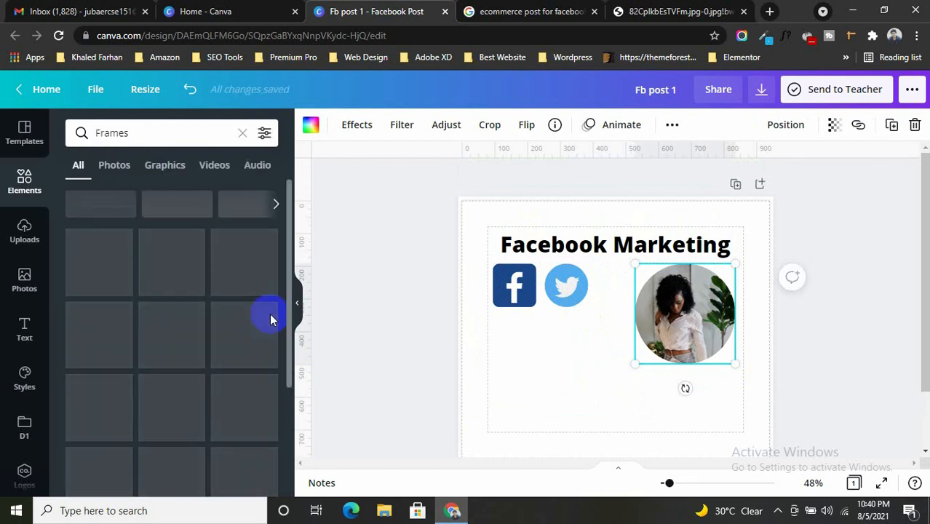
scroll(148, 314, "down", 2)
scroll(148, 315, "down", 2)
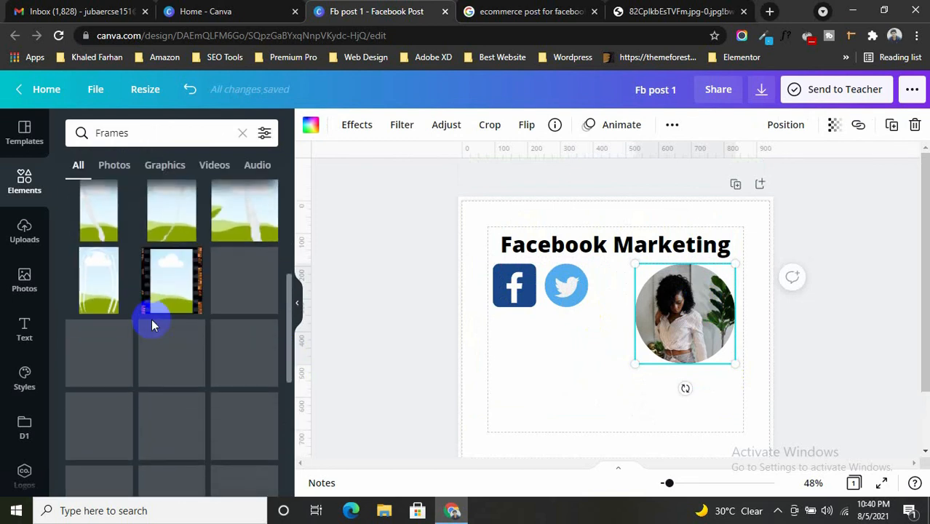
scroll(200, 238, "up", 4)
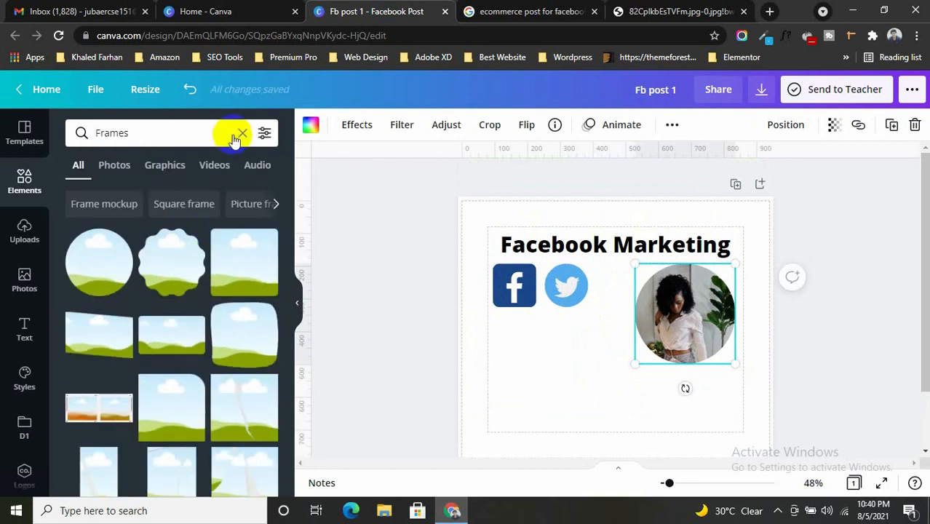
left_click(242, 136)
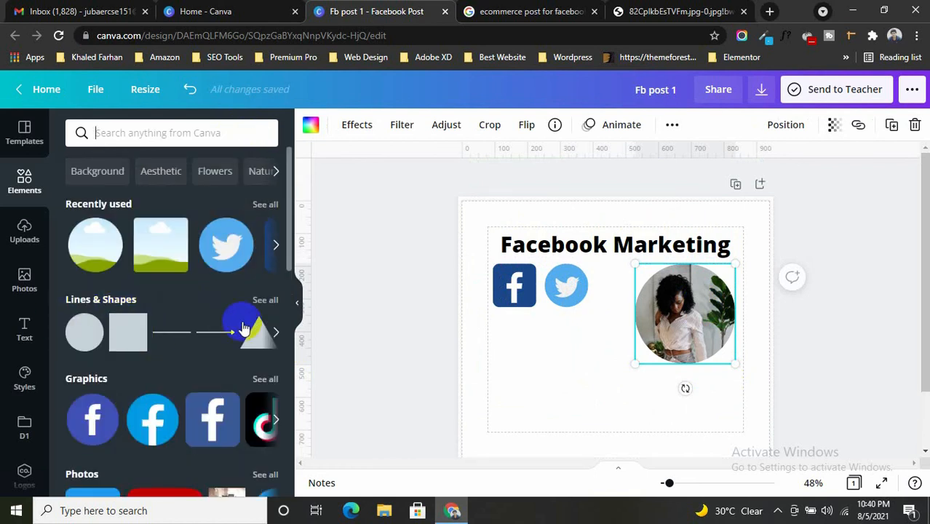
Step: Insert the inverted triangle from Lines & Shapes, shrink it, rotate it and place it between the Twitter logo and the circular photo
left_click(265, 301)
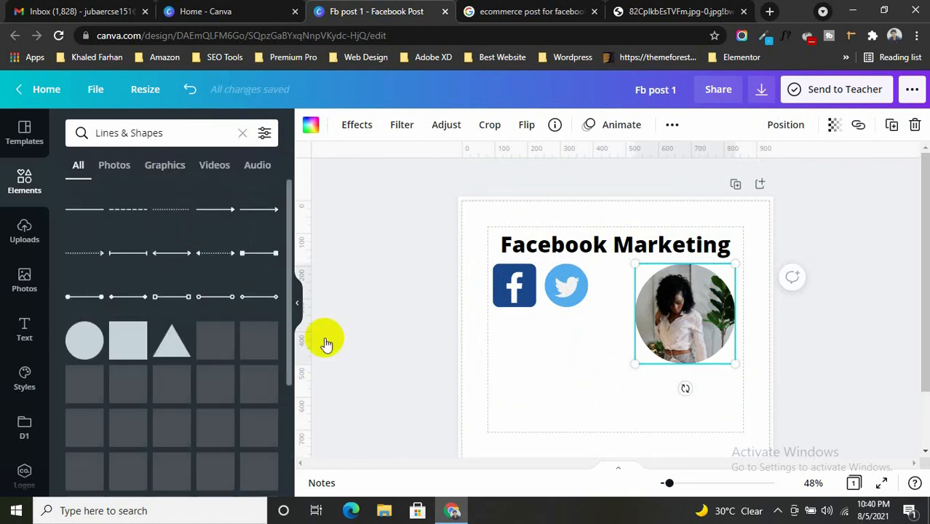
scroll(658, 335, "down", 1)
scroll(216, 373, "down", 2)
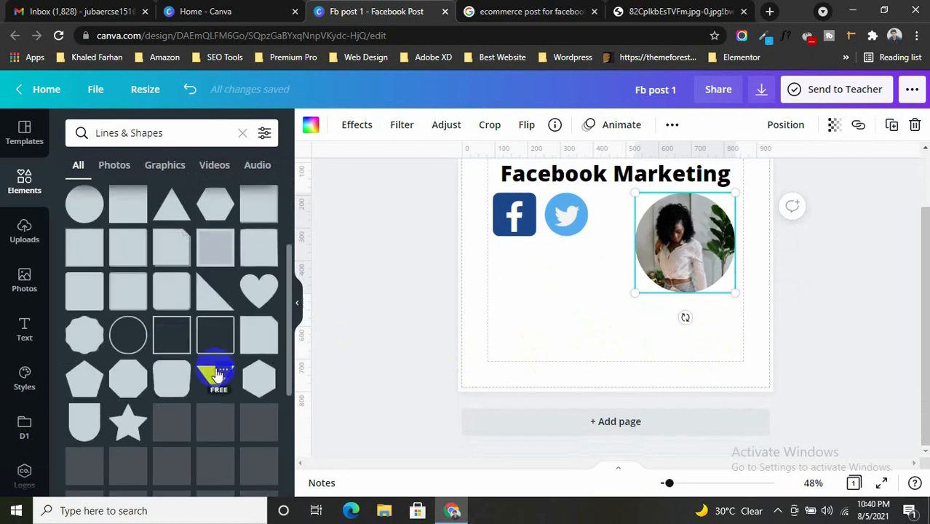
left_click(207, 371)
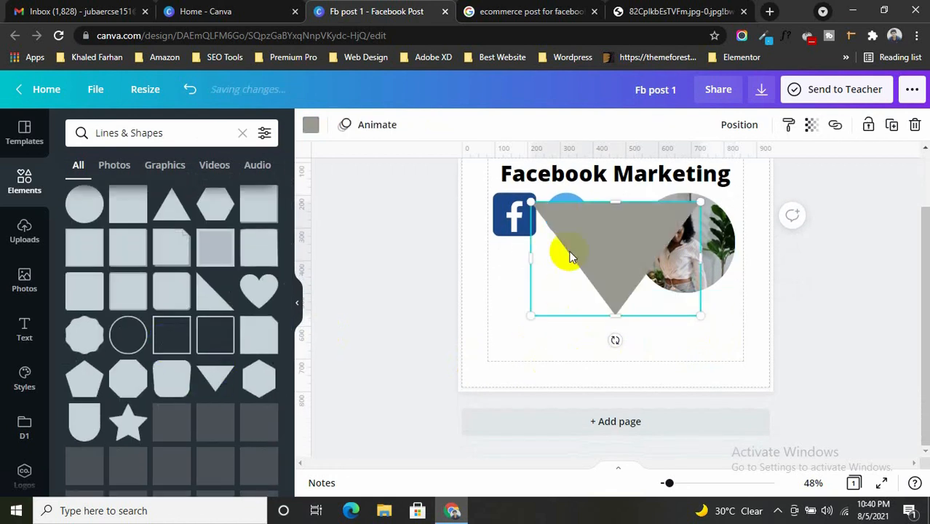
left_click_drag(701, 205, 596, 273)
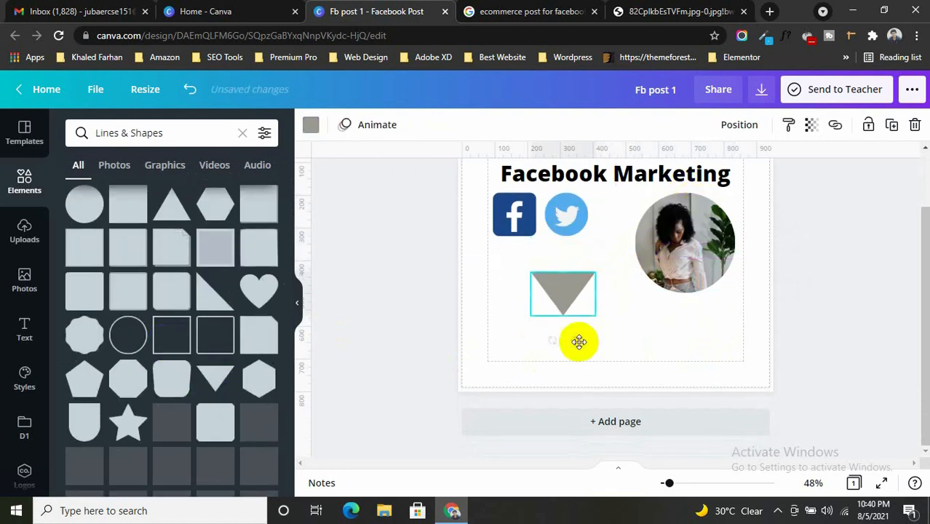
left_click_drag(552, 342, 650, 261)
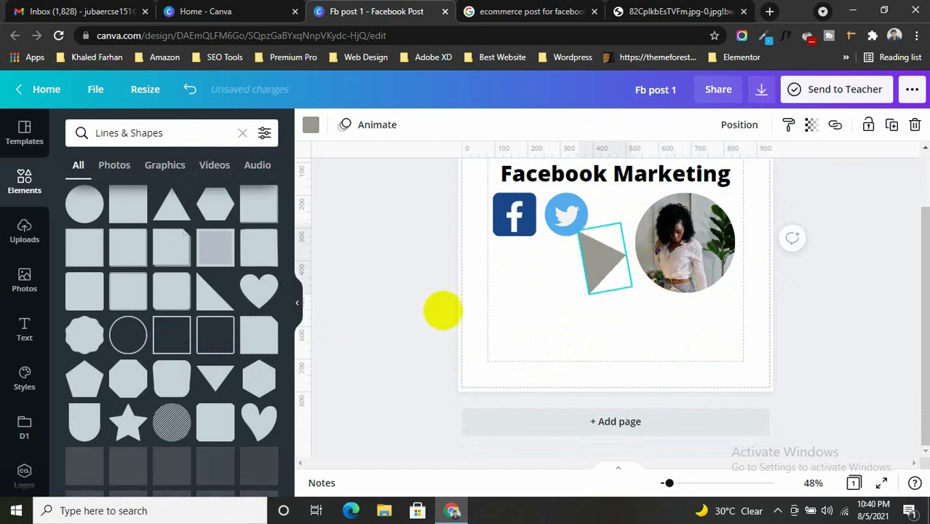
Step: Insert the square outline shape, move it below the social media logos and scale it down
left_click(163, 342)
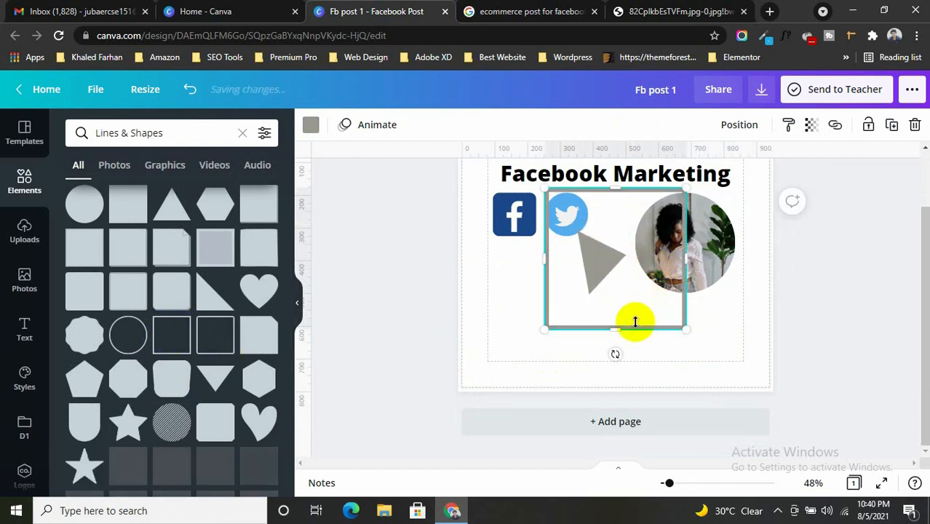
left_click_drag(617, 336, 596, 354)
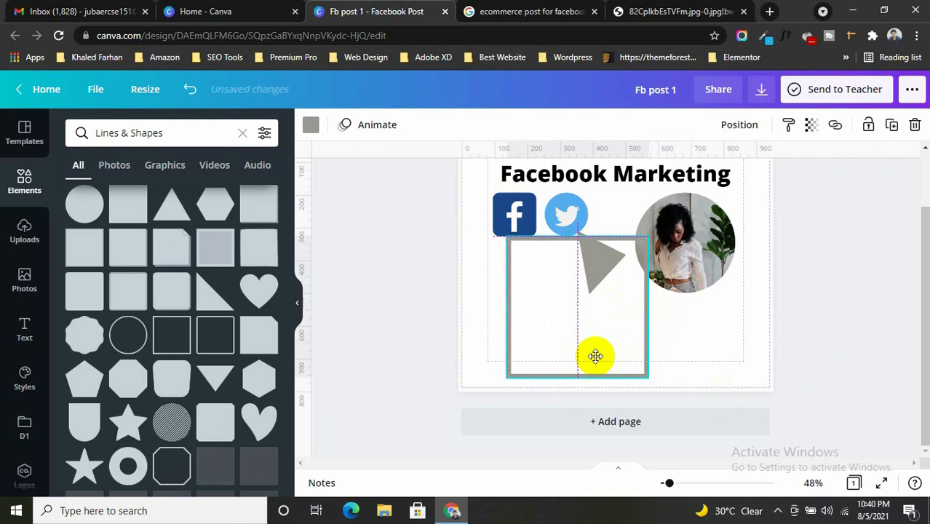
left_click_drag(648, 380, 598, 328)
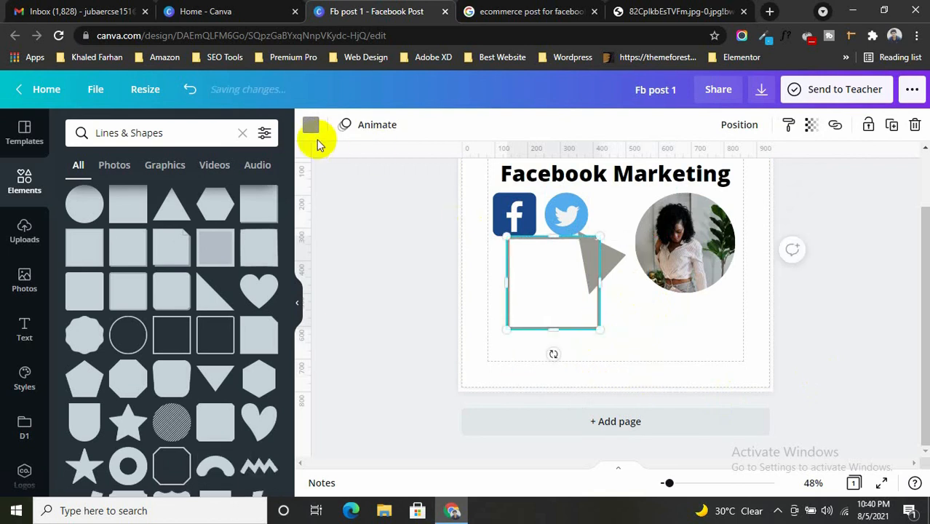
Step: Recolour the square outline with the document's light blue, then position and enlarge it around the circular photo
left_click(311, 126)
left_click(190, 194)
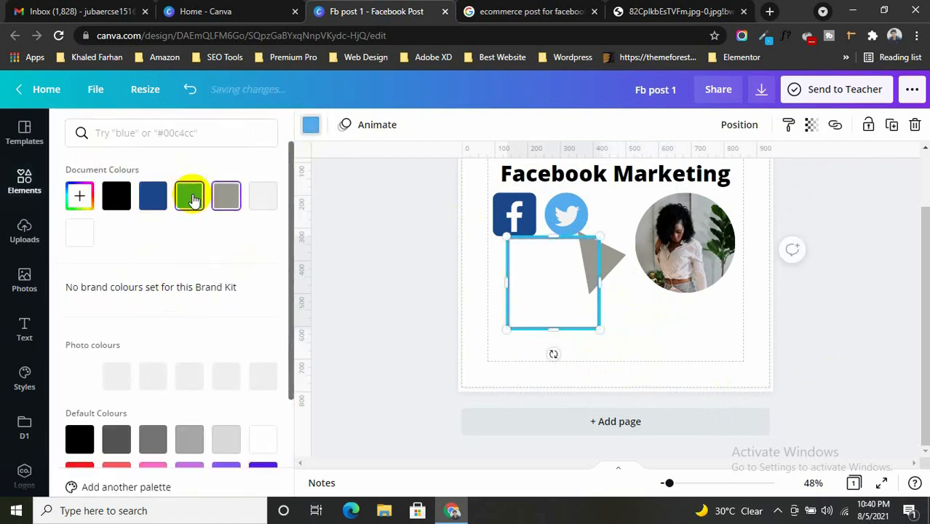
left_click_drag(555, 299, 682, 249)
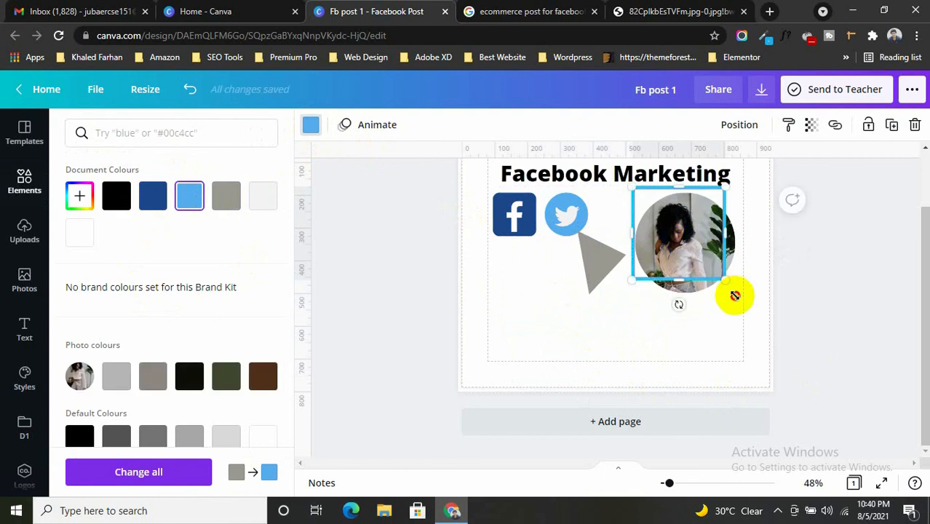
left_click_drag(735, 295, 733, 297)
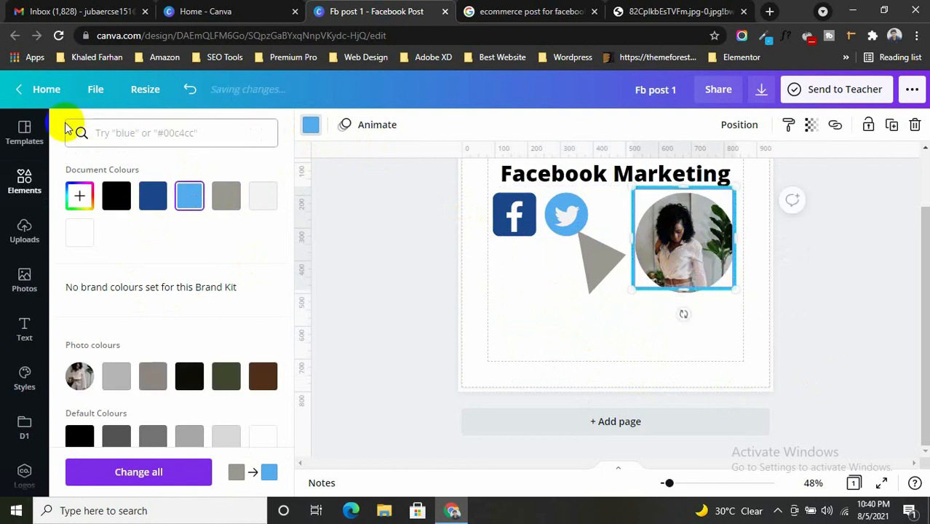
Step: Look through more shapes, then search the photos for "social media marketing" and browse the results
left_click(21, 191)
scroll(166, 313, "down", 3)
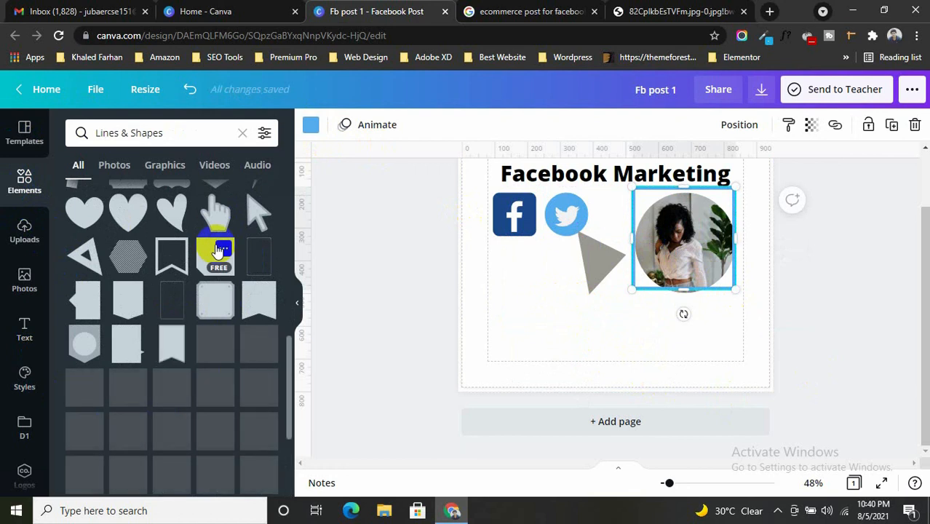
left_click(23, 278)
left_click(140, 132)
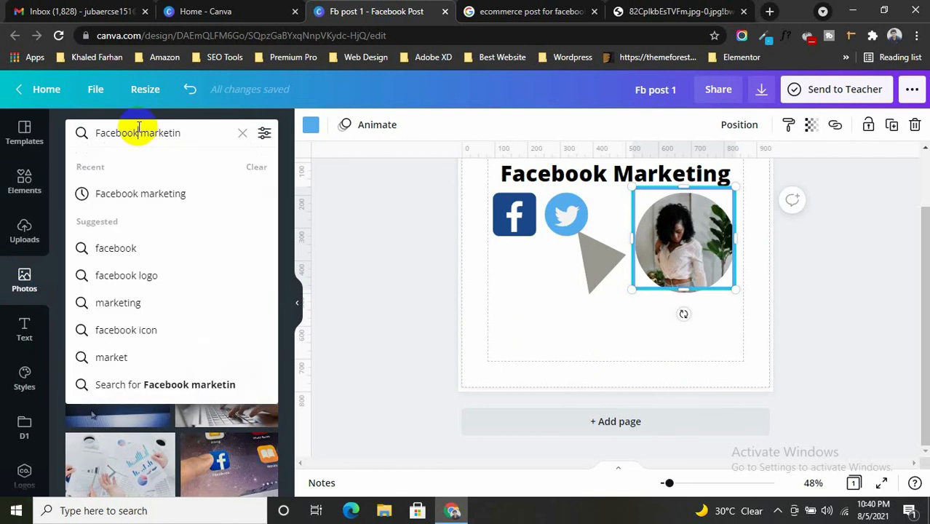
left_click_drag(182, 132, 80, 133)
key("BackSpace")
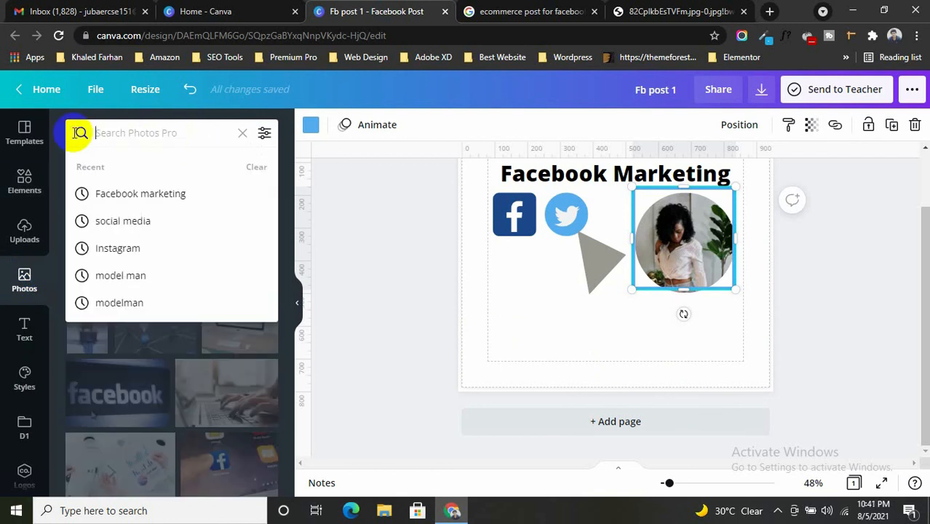
type("social m")
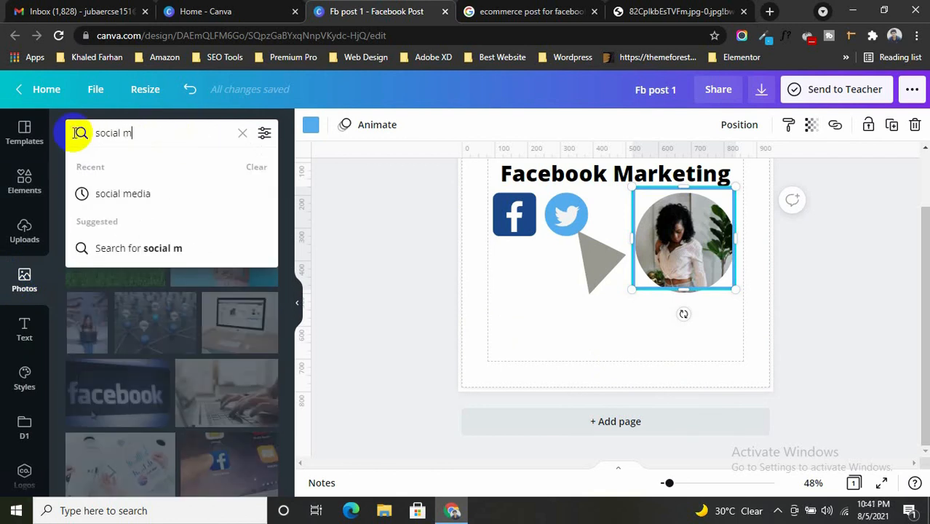
type("edia marke")
type("ting")
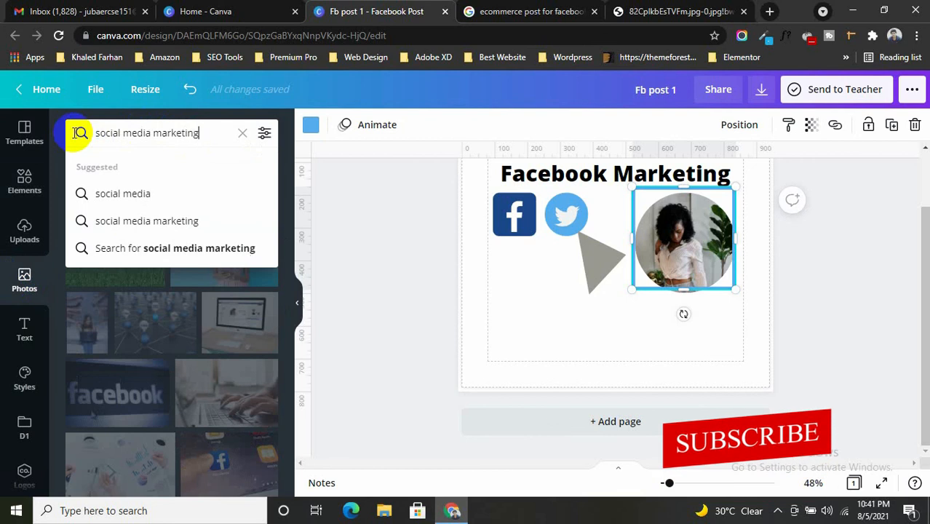
key("Return")
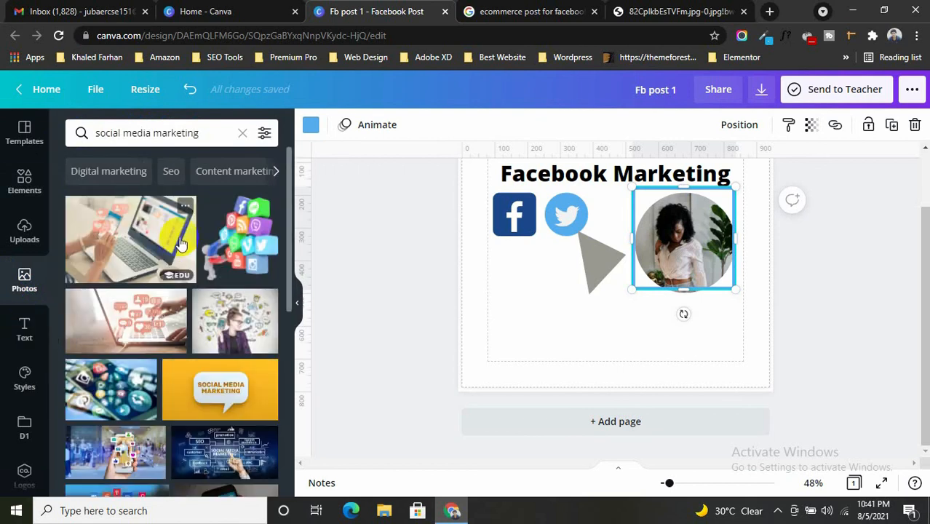
scroll(173, 244, "down", 4)
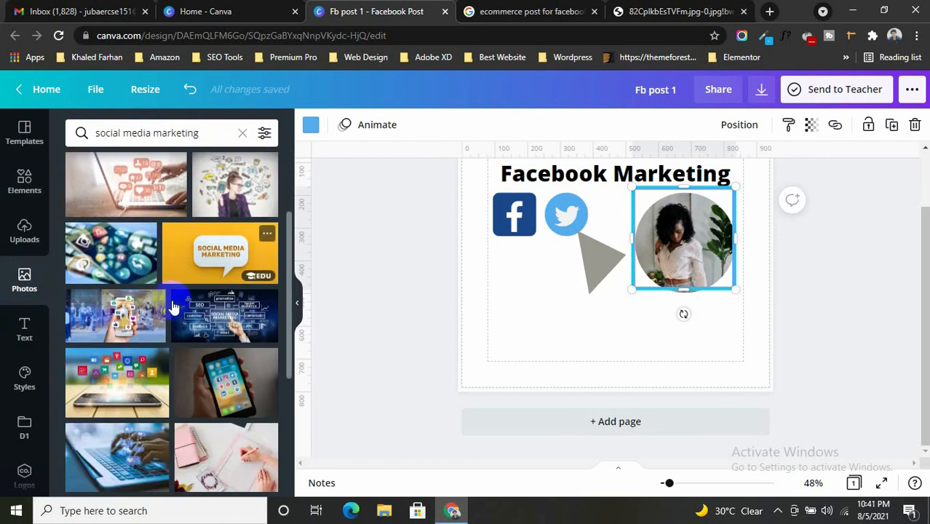
Step: Add the glowing green "CHEERS!" font combination to the Facebook post
left_click(612, 268)
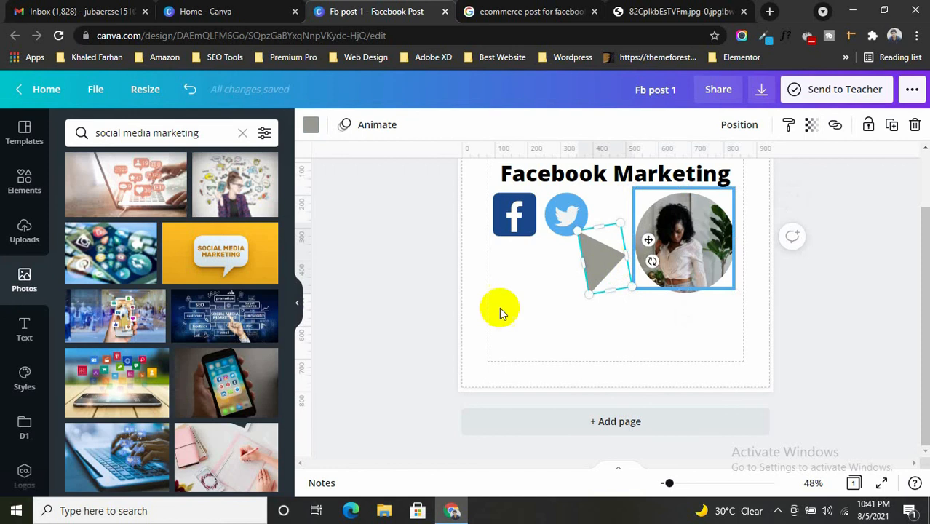
left_click(24, 331)
scroll(193, 412, "down", 2)
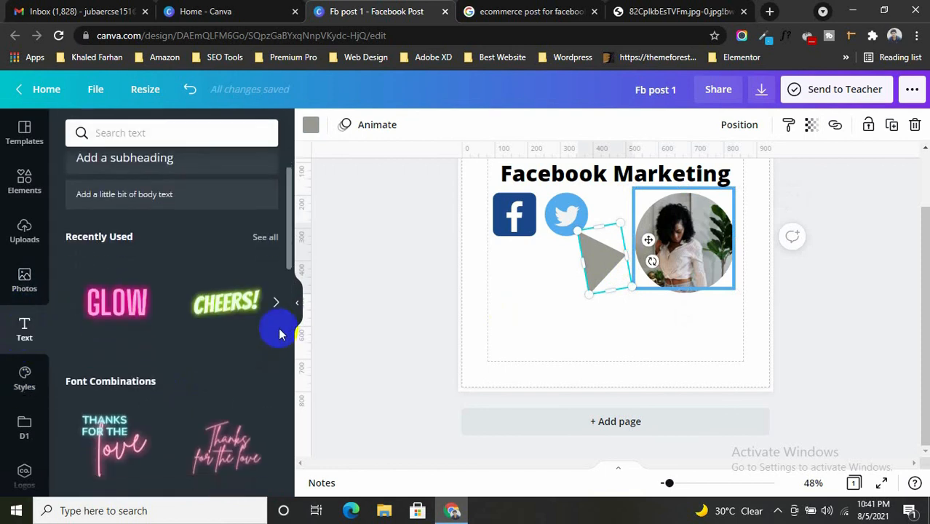
left_click(582, 175)
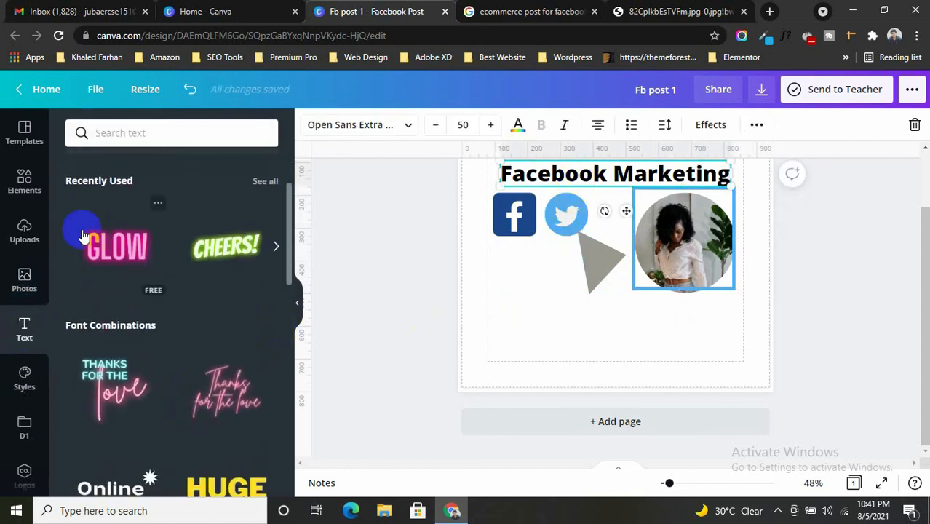
scroll(181, 224, "down", 3)
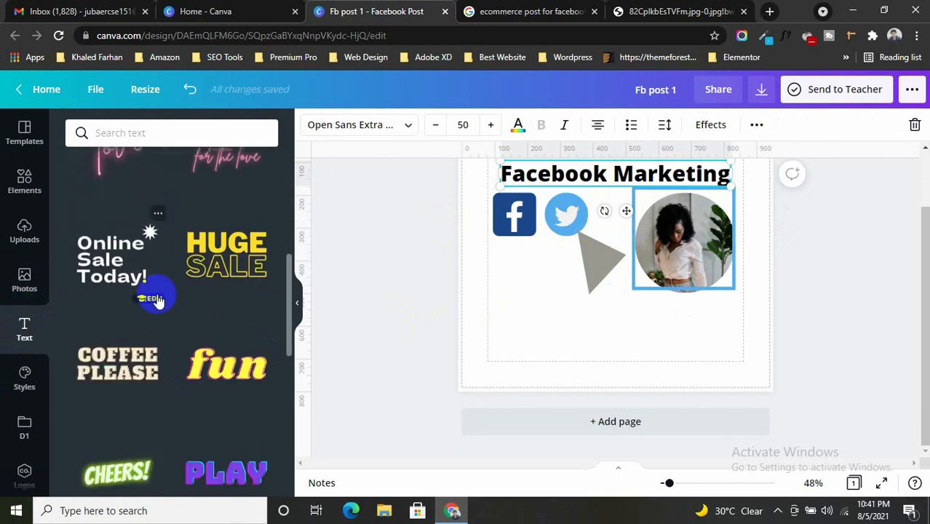
scroll(160, 295, "down", 1)
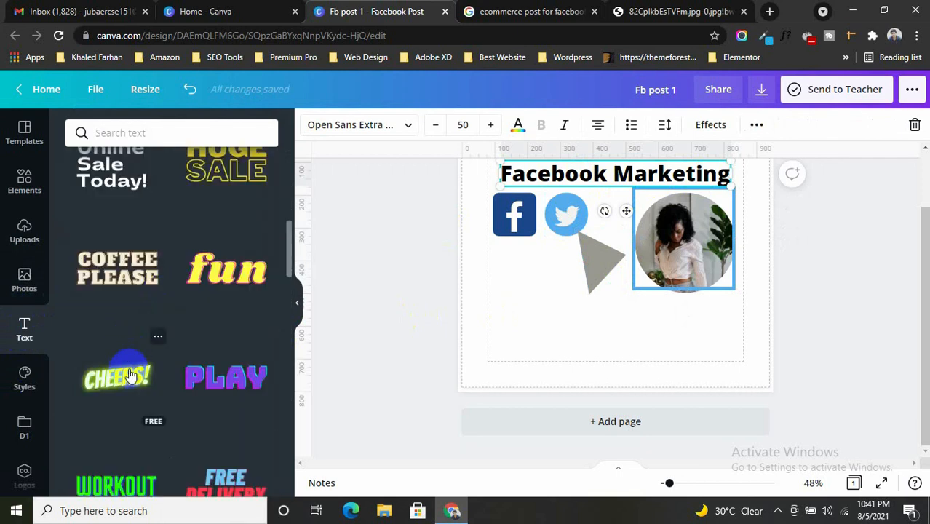
left_click_drag(137, 373, 547, 252)
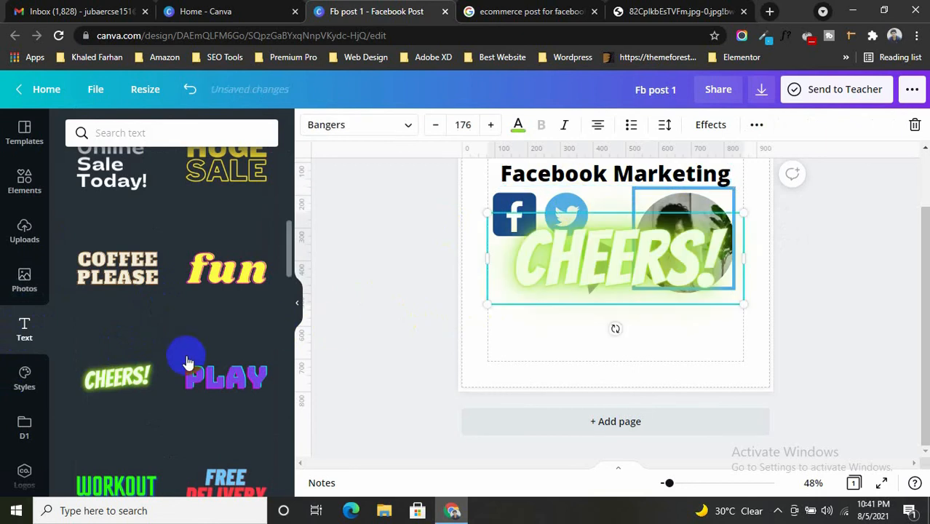
Step: Replace the wording of the glowing green text with "DIGITAL!"
double_click(623, 271)
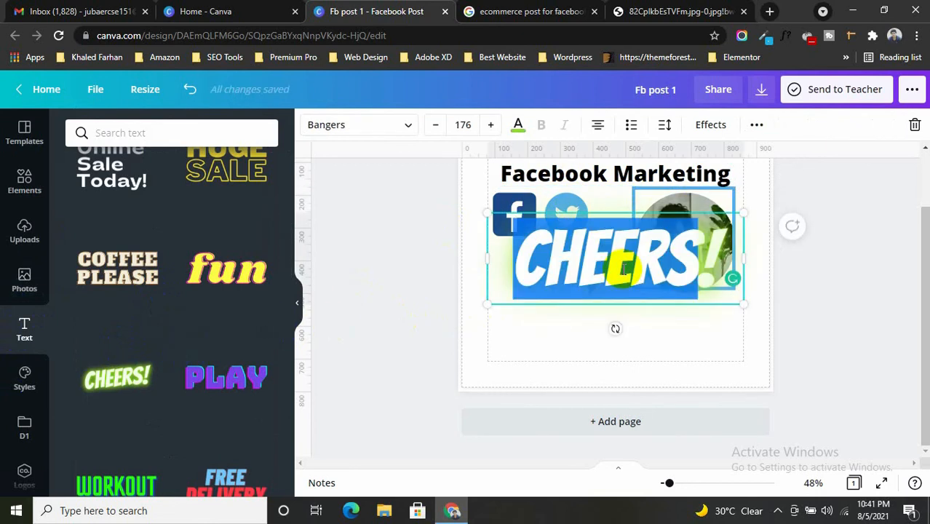
type("DIGITAL!")
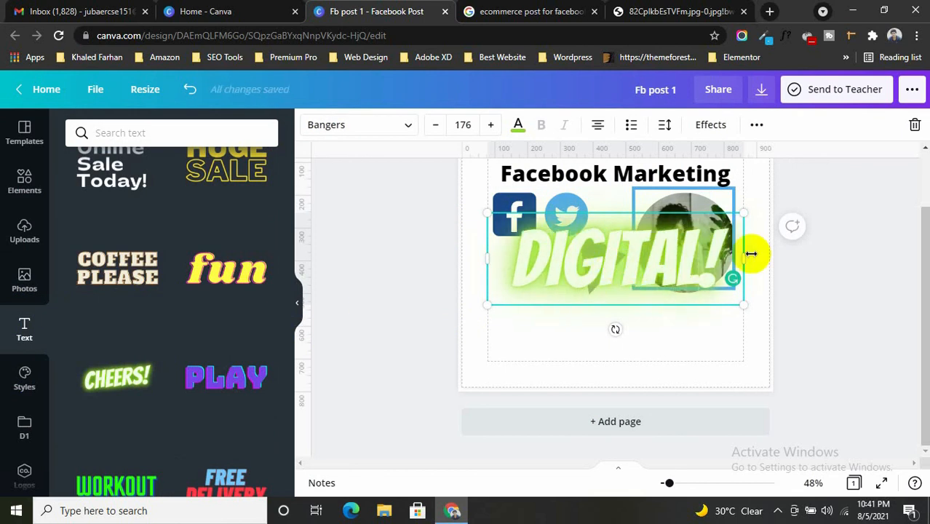
left_click(852, 291)
Step: Scale the "DIGITAL!" text down to font size 110 and place it below the logos and triangle, inside the lower margin
left_click_drag(660, 271, 654, 332)
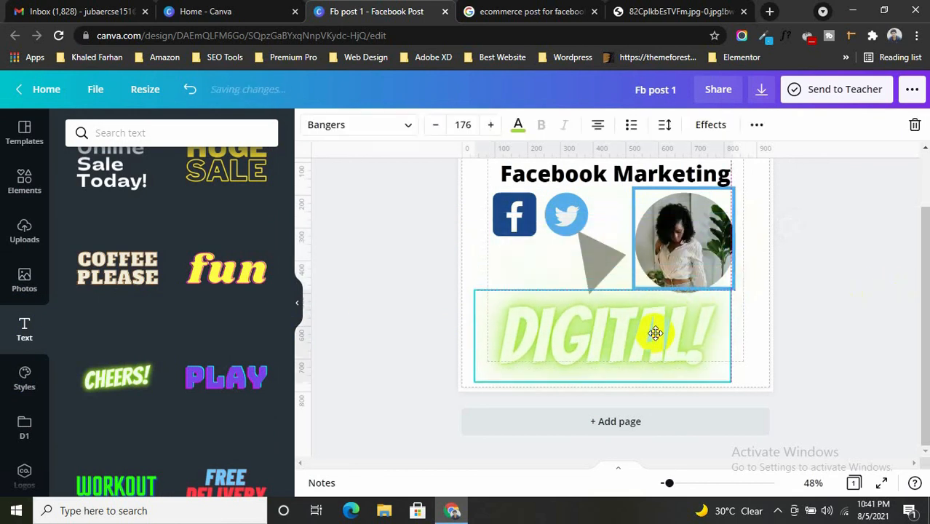
left_click_drag(730, 386, 635, 346)
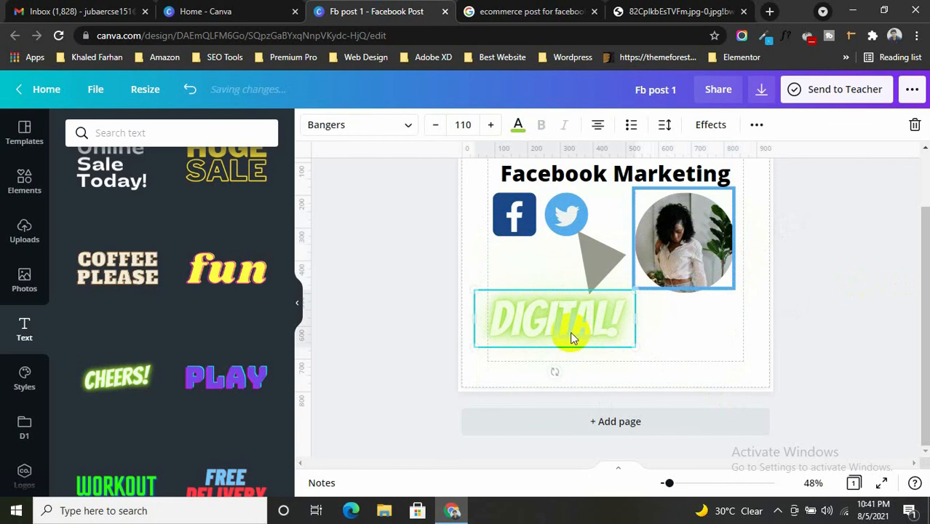
double_click(570, 332)
left_click(829, 305)
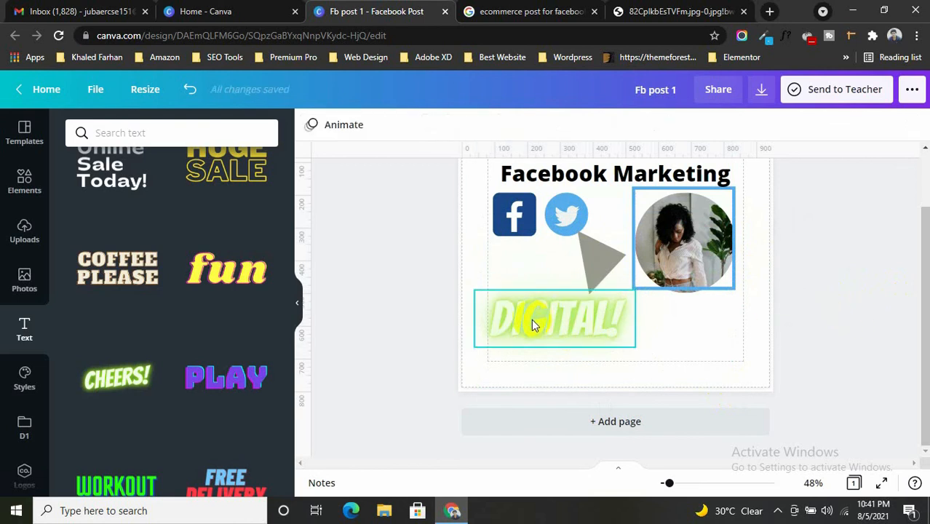
left_click_drag(531, 320, 550, 333)
Step: Apply the trending Caveat / Muli Black style to the whole post and look through the other styles
scroll(138, 342, "down", 1)
scroll(143, 347, "down", 3)
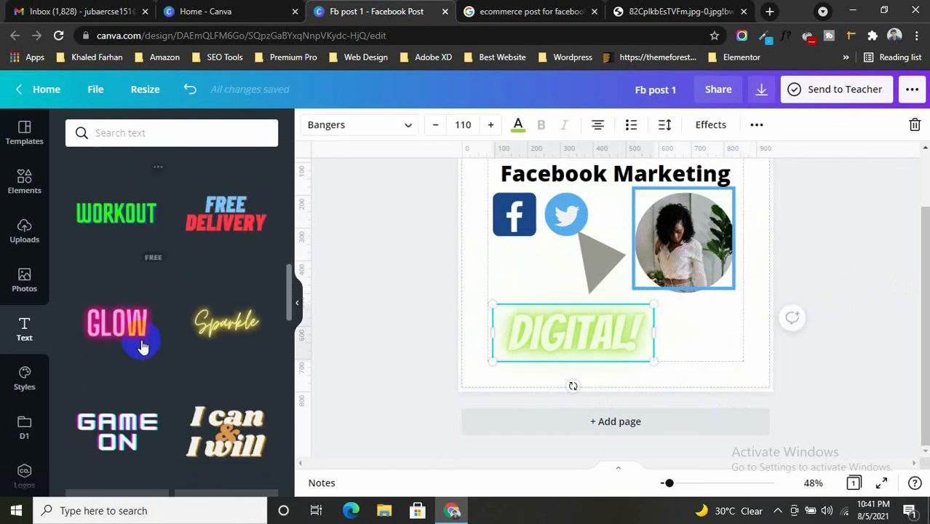
left_click(26, 378)
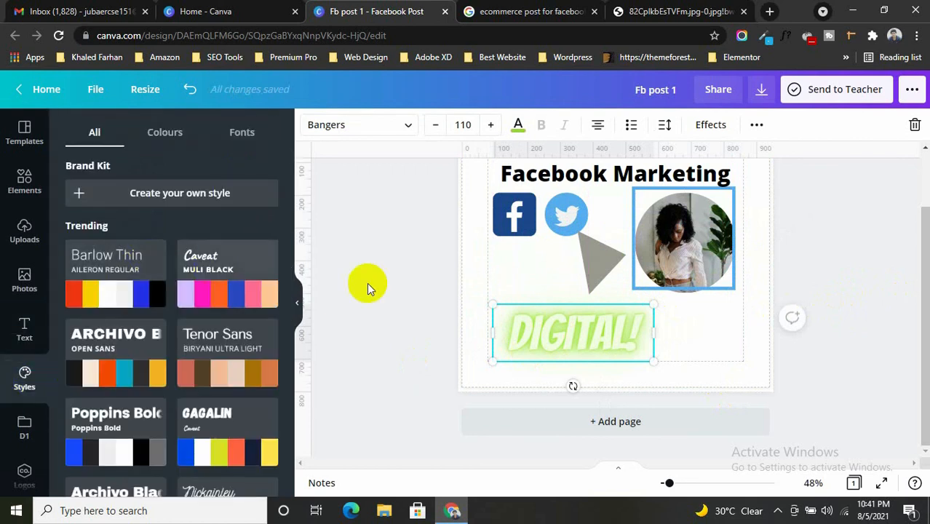
left_click(359, 306)
left_click(529, 333)
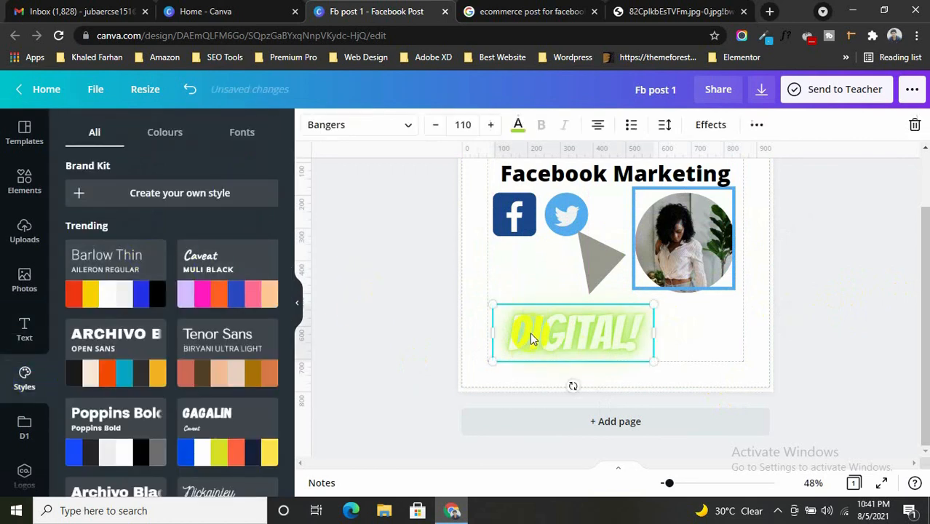
left_click(193, 262)
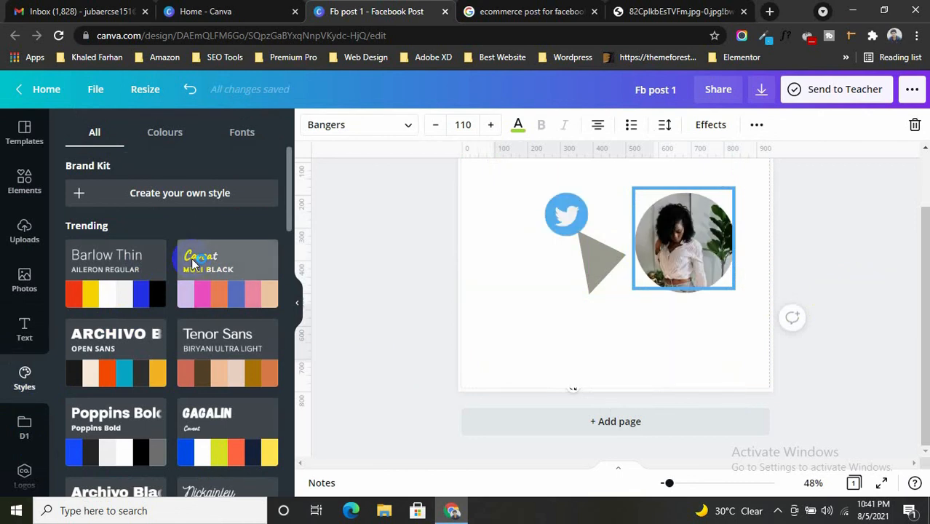
scroll(448, 302, "up", 1)
scroll(446, 300, "up", 2)
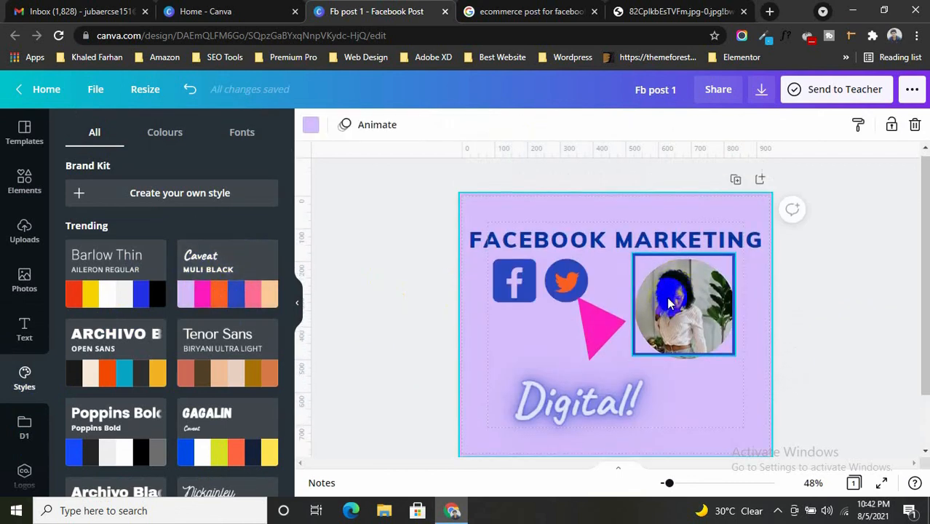
scroll(666, 297, "down", 3)
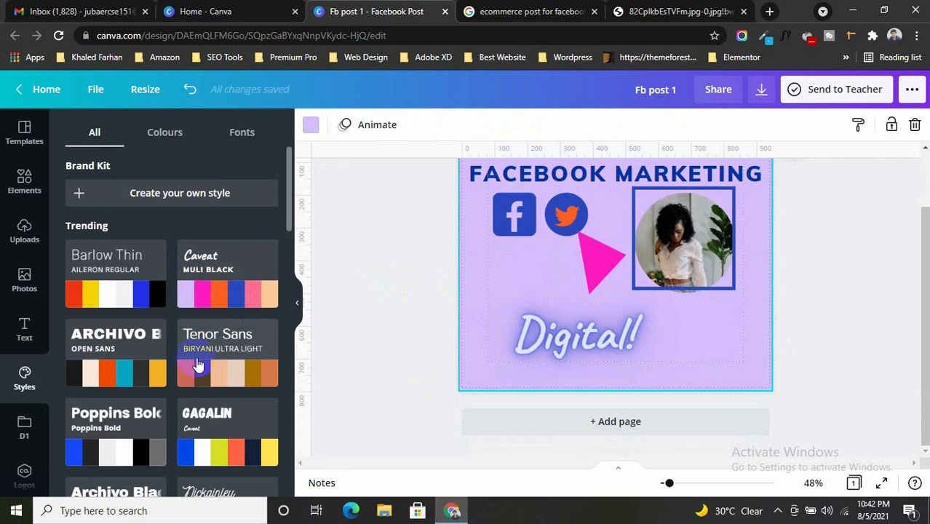
scroll(160, 295, "down", 5)
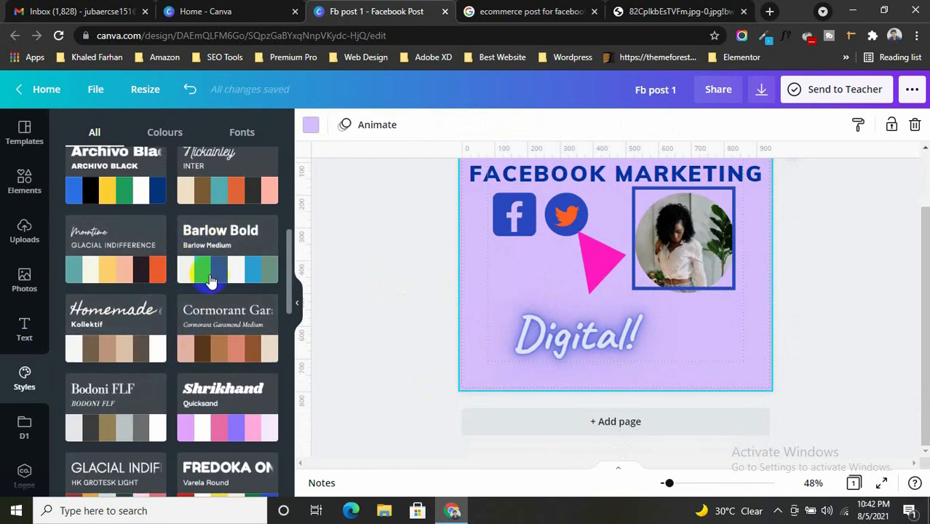
scroll(210, 280, "up", 8)
Step: Close the browser tab with the reference image and open colorhunt.co in place of the Google image results
left_click(521, 10)
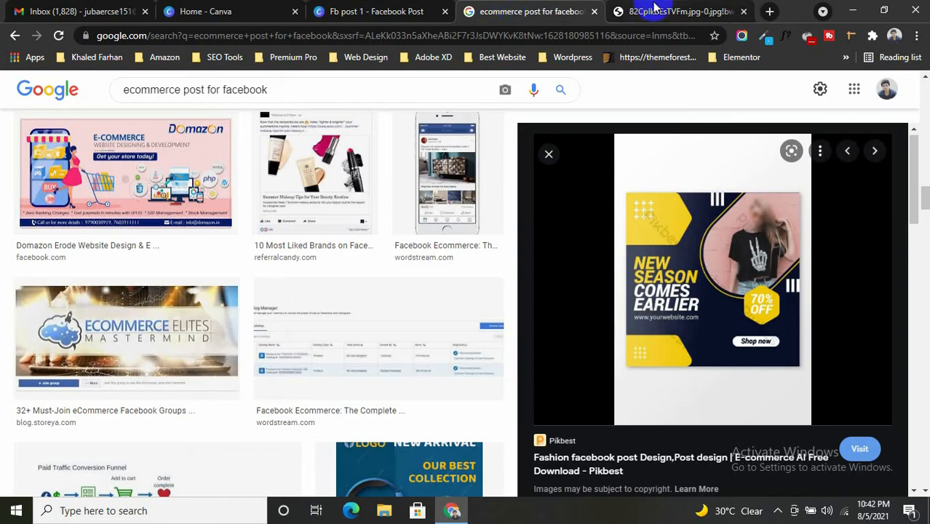
left_click(654, 9)
left_click(746, 12)
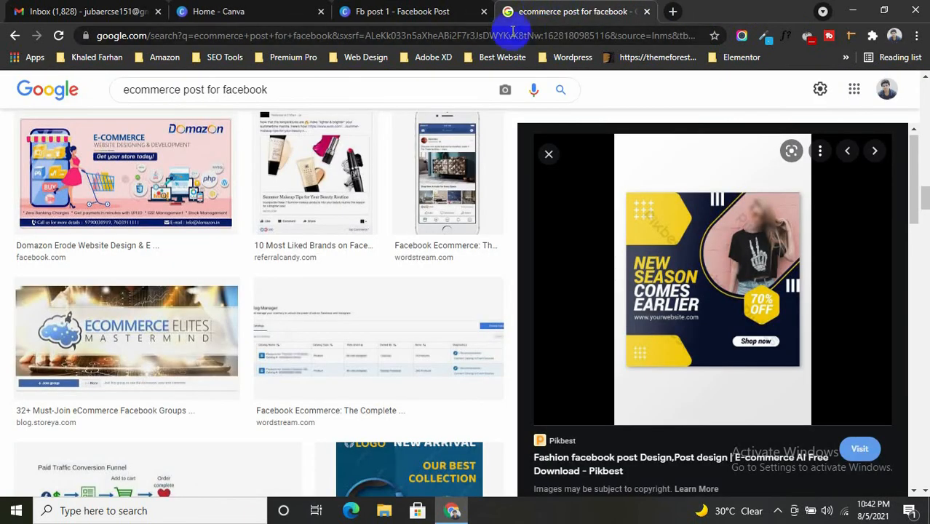
left_click(481, 36)
type("color")
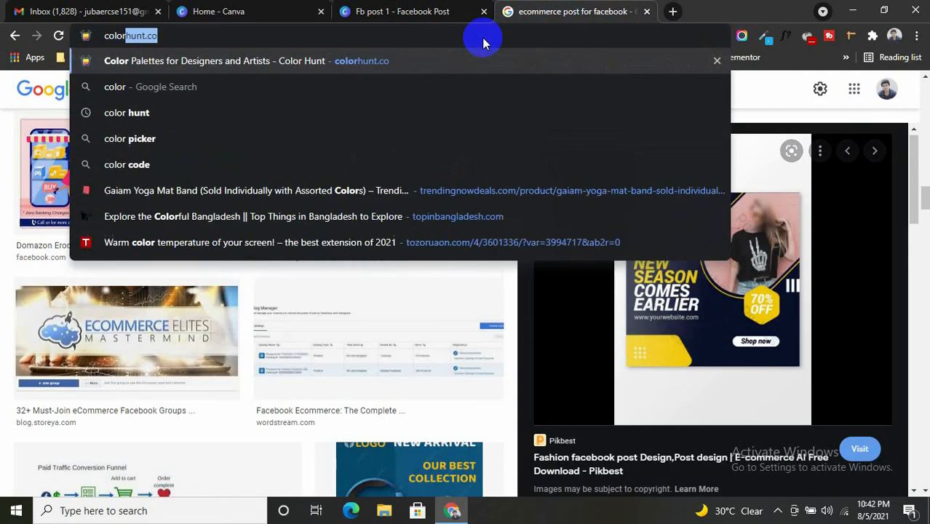
key("Return")
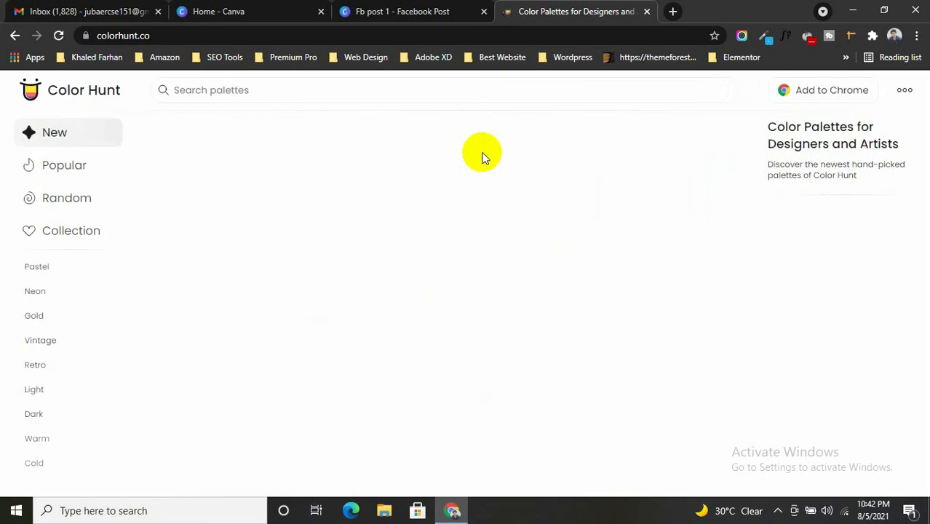
Step: Browse the newest colour palettes on Color Hunt for combinations and their hex codes
scroll(504, 304, "down", 6)
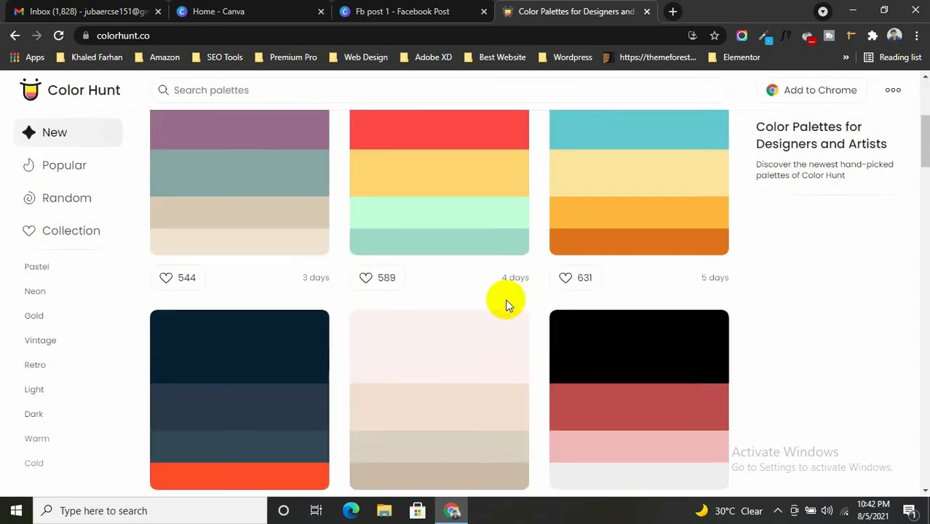
scroll(508, 307, "up", 6)
left_click(247, 233)
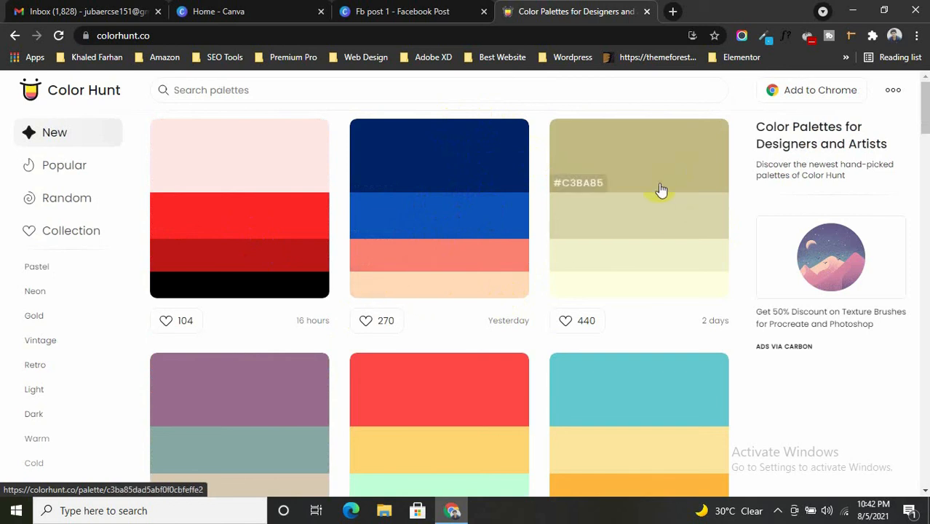
scroll(664, 257, "down", 10)
scroll(322, 230, "down", 6)
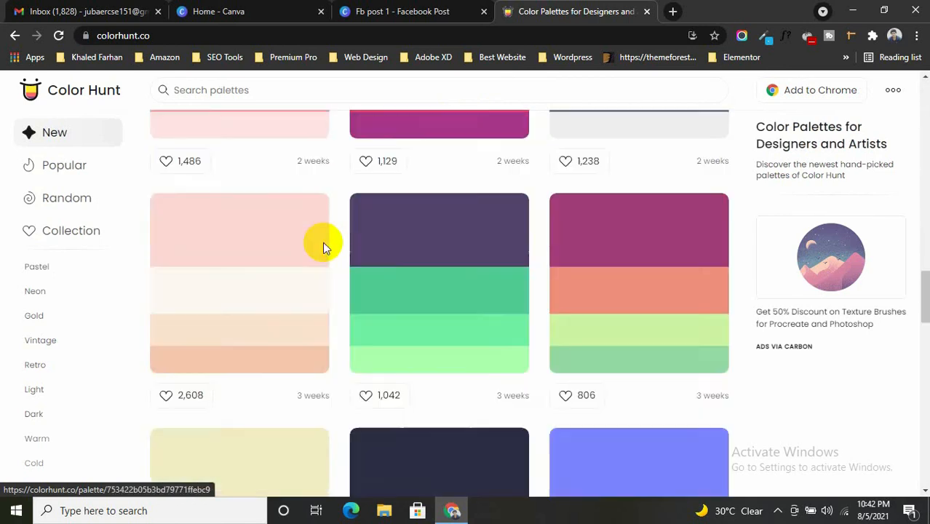
scroll(33, 320, "down", 6)
scroll(502, 266, "down", 11)
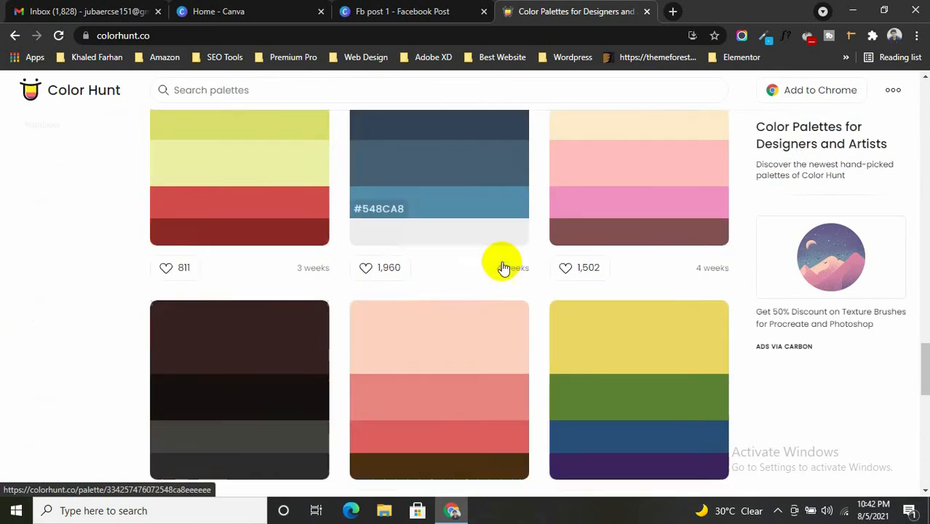
scroll(505, 268, "up", 20)
scroll(507, 274, "up", 5)
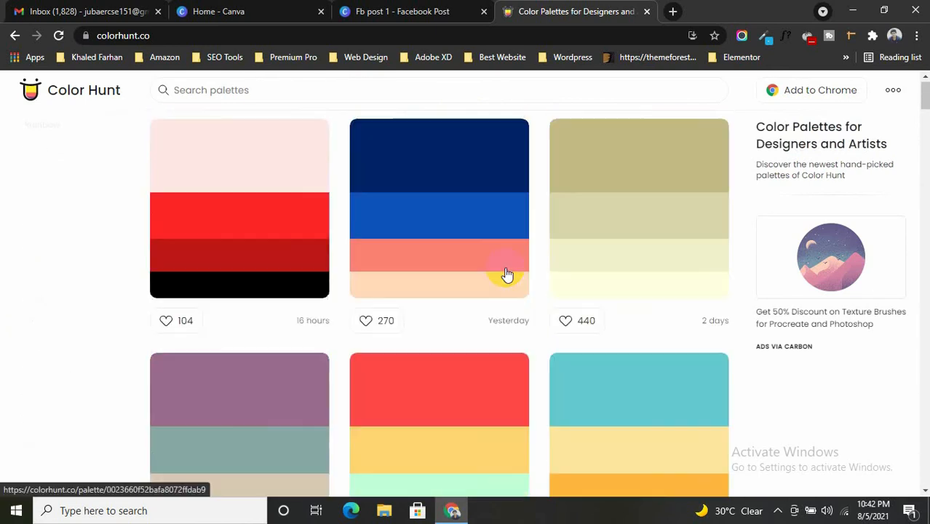
Step: Switch back to the Facebook post in Canva and deselect the page background
left_click(389, 7)
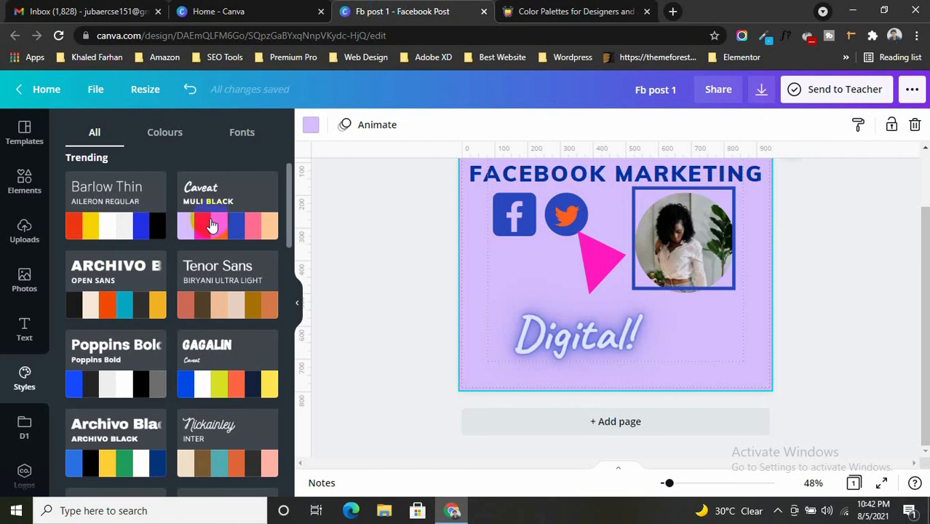
scroll(401, 232, "up", 2)
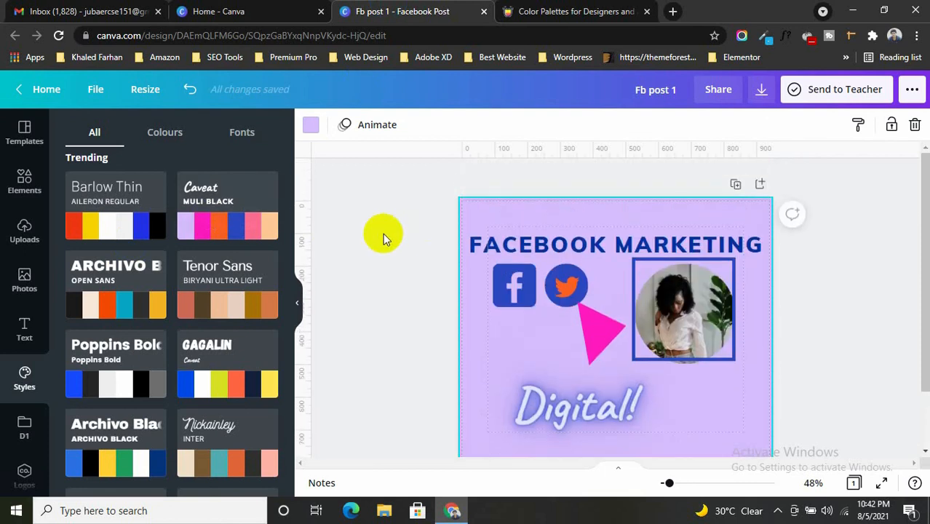
left_click(367, 217)
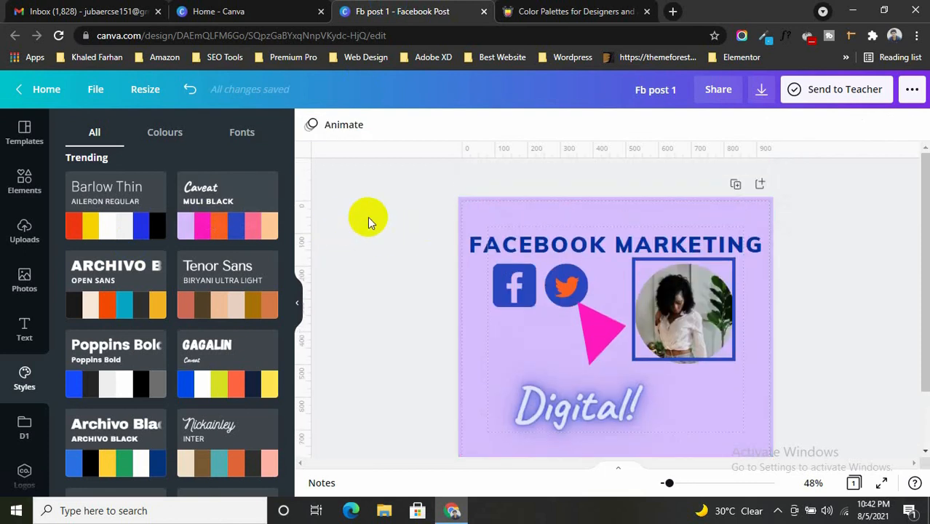